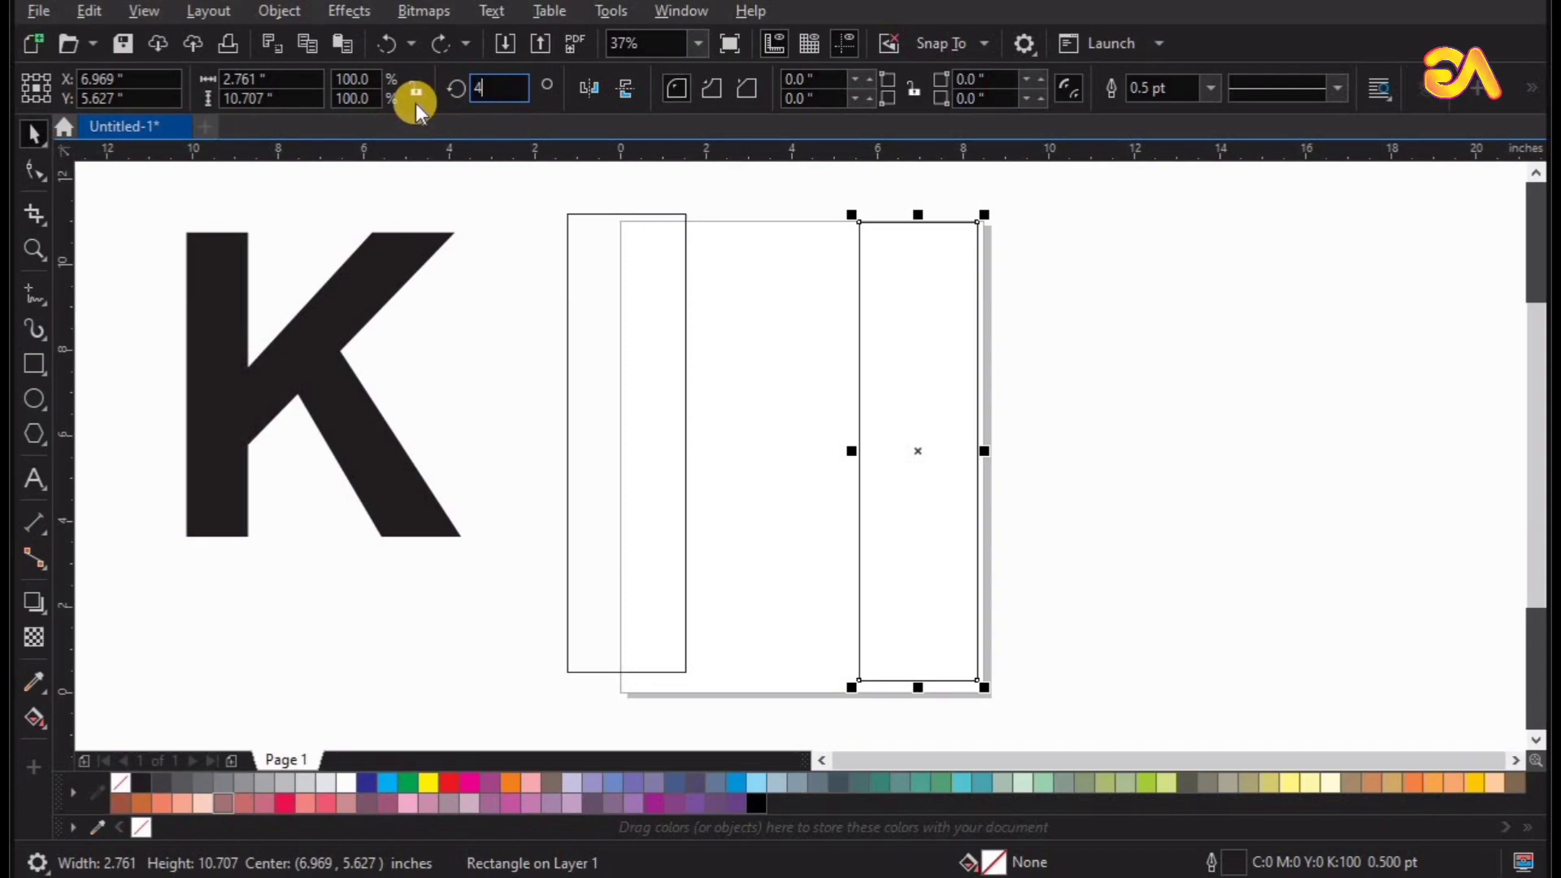
# Rotate the selected tall rectangle to 45 degrees and place a copy of it in the same position.
pyautogui.write('5')
pyautogui.press('Return')
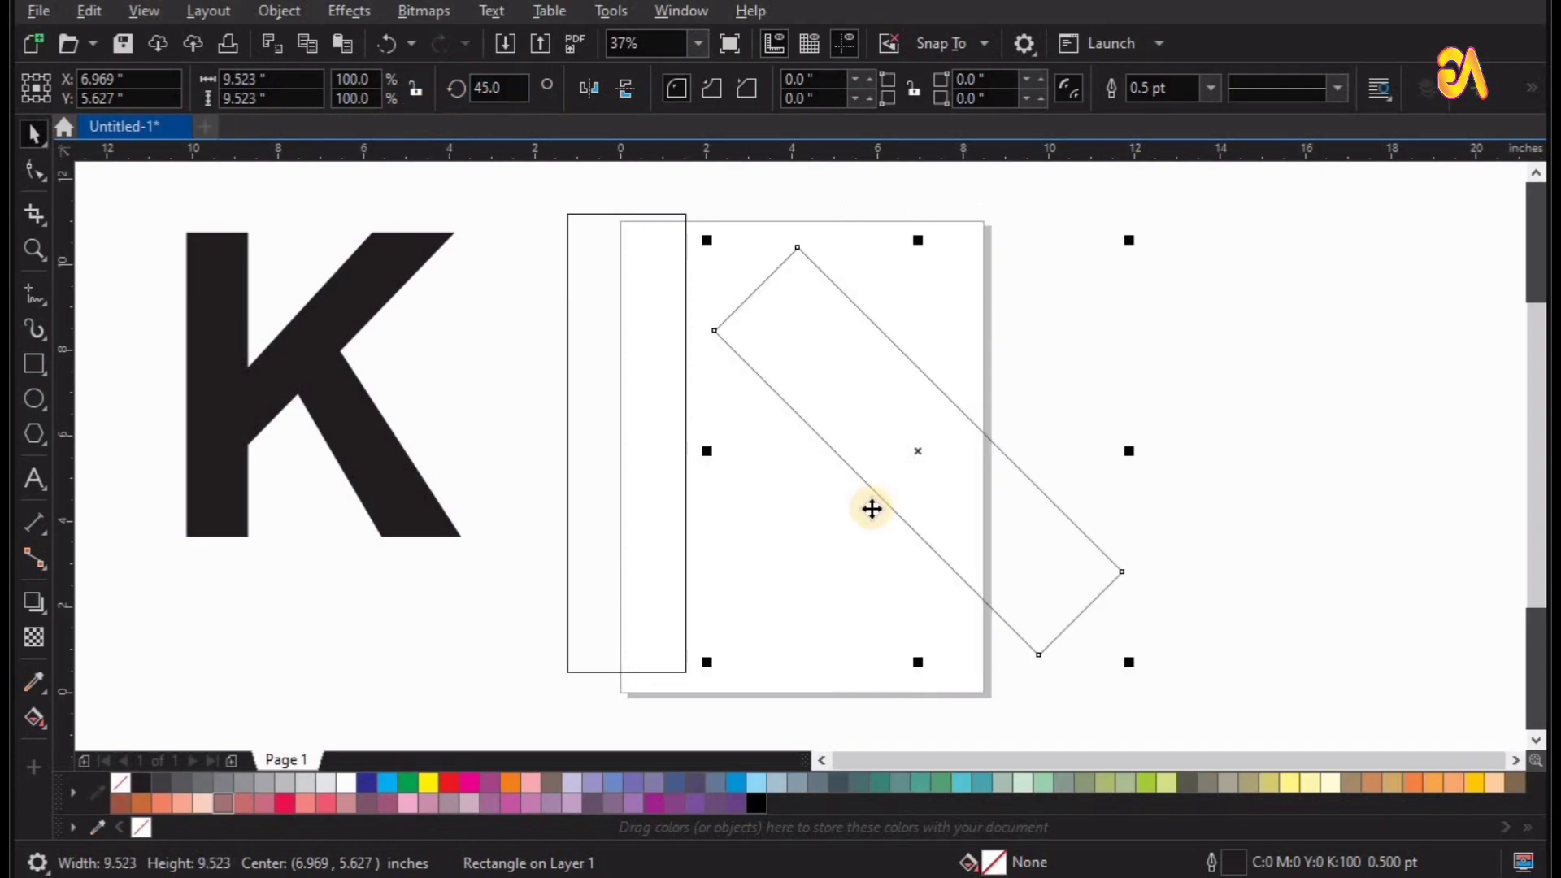
pyautogui.rightClick(848, 388)
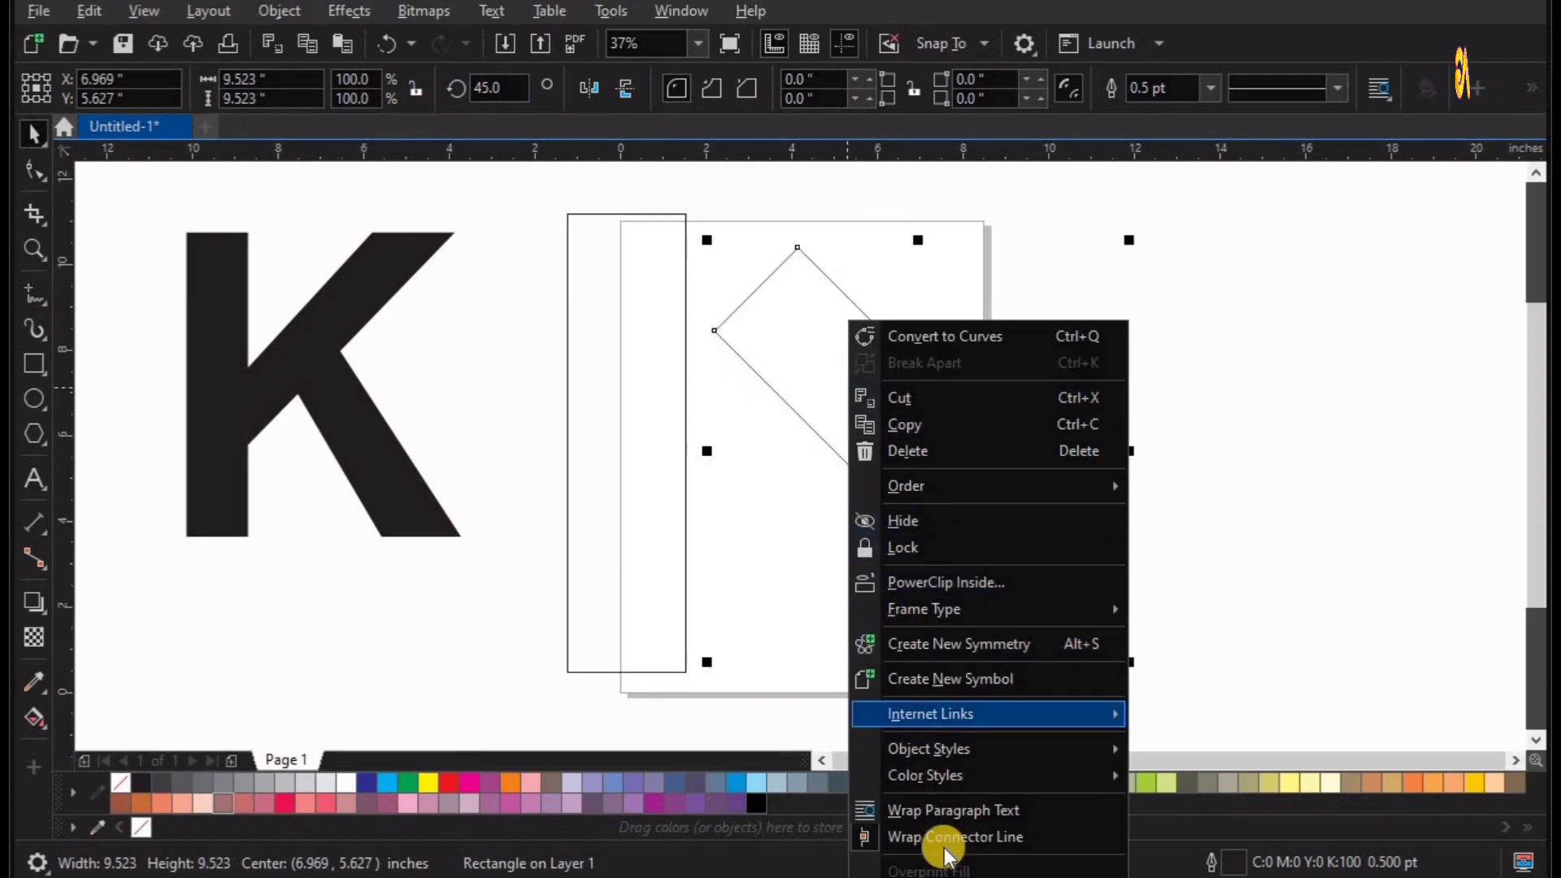
pyautogui.click(1036, 339)
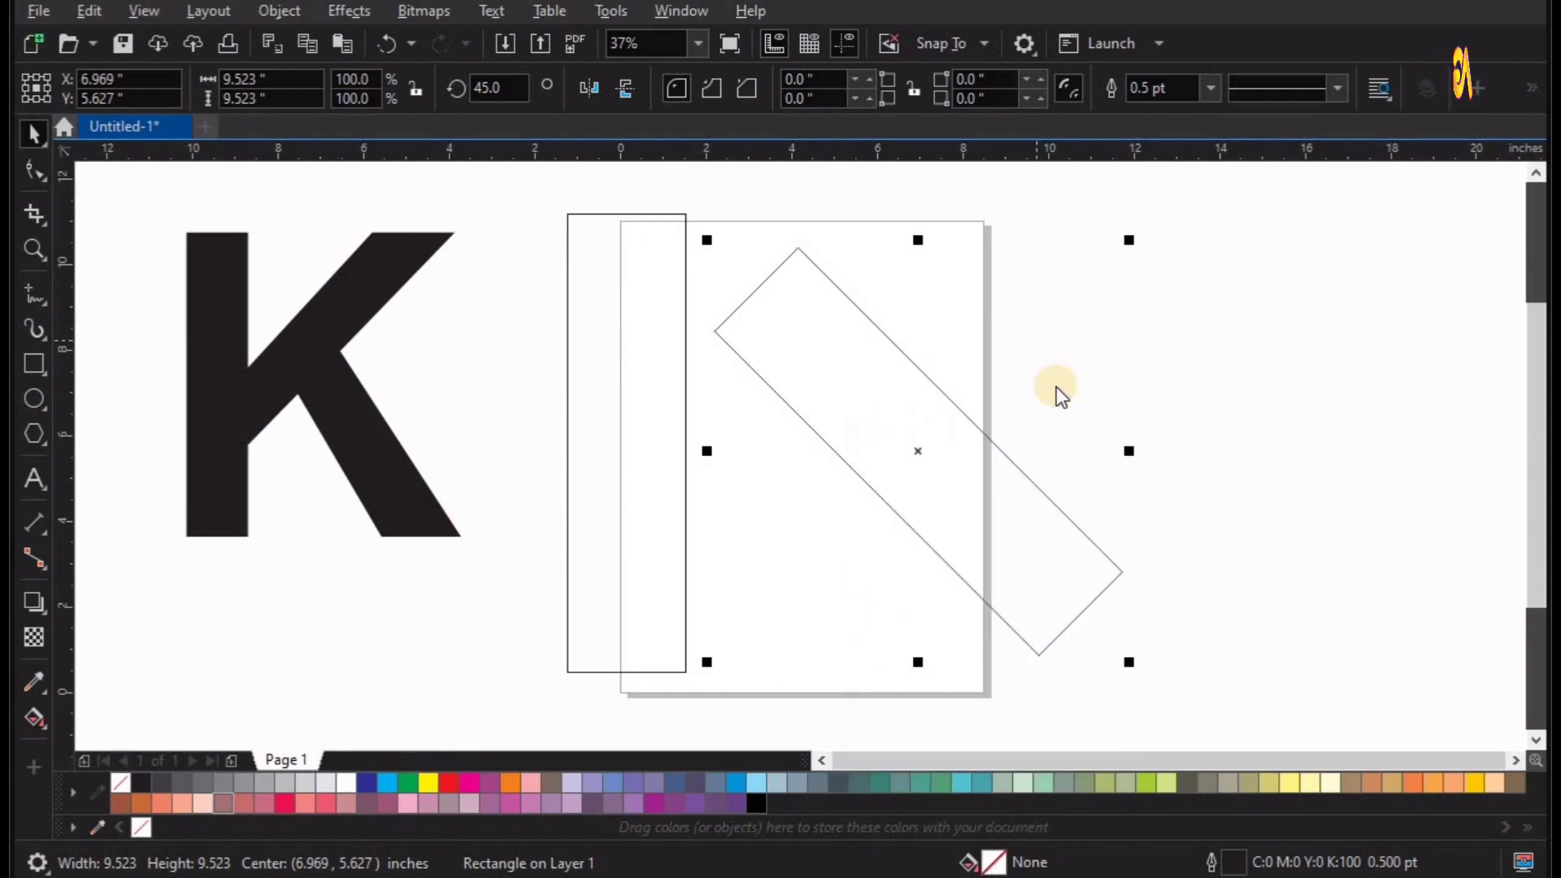
pyautogui.rightClick(1038, 340)
pyautogui.click(1092, 524)
# Set the copied rectangle's rotation to -45 degrees so the two rectangles cross.
pyautogui.click(497, 90)
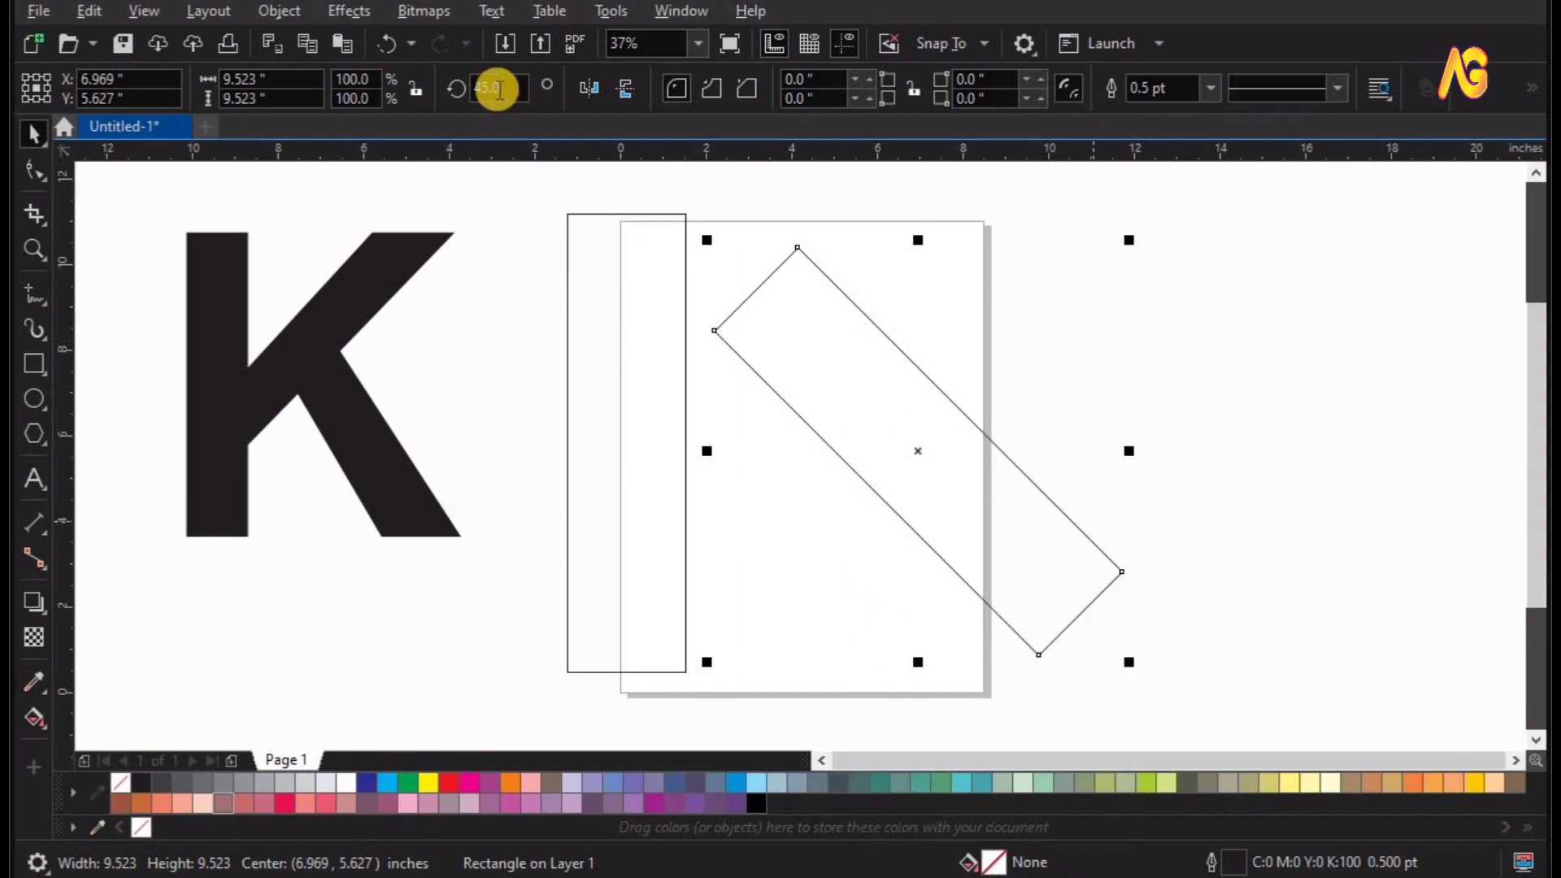
pyautogui.moveTo(507, 89); pyautogui.dragTo(405, 99)
pyautogui.write('315')
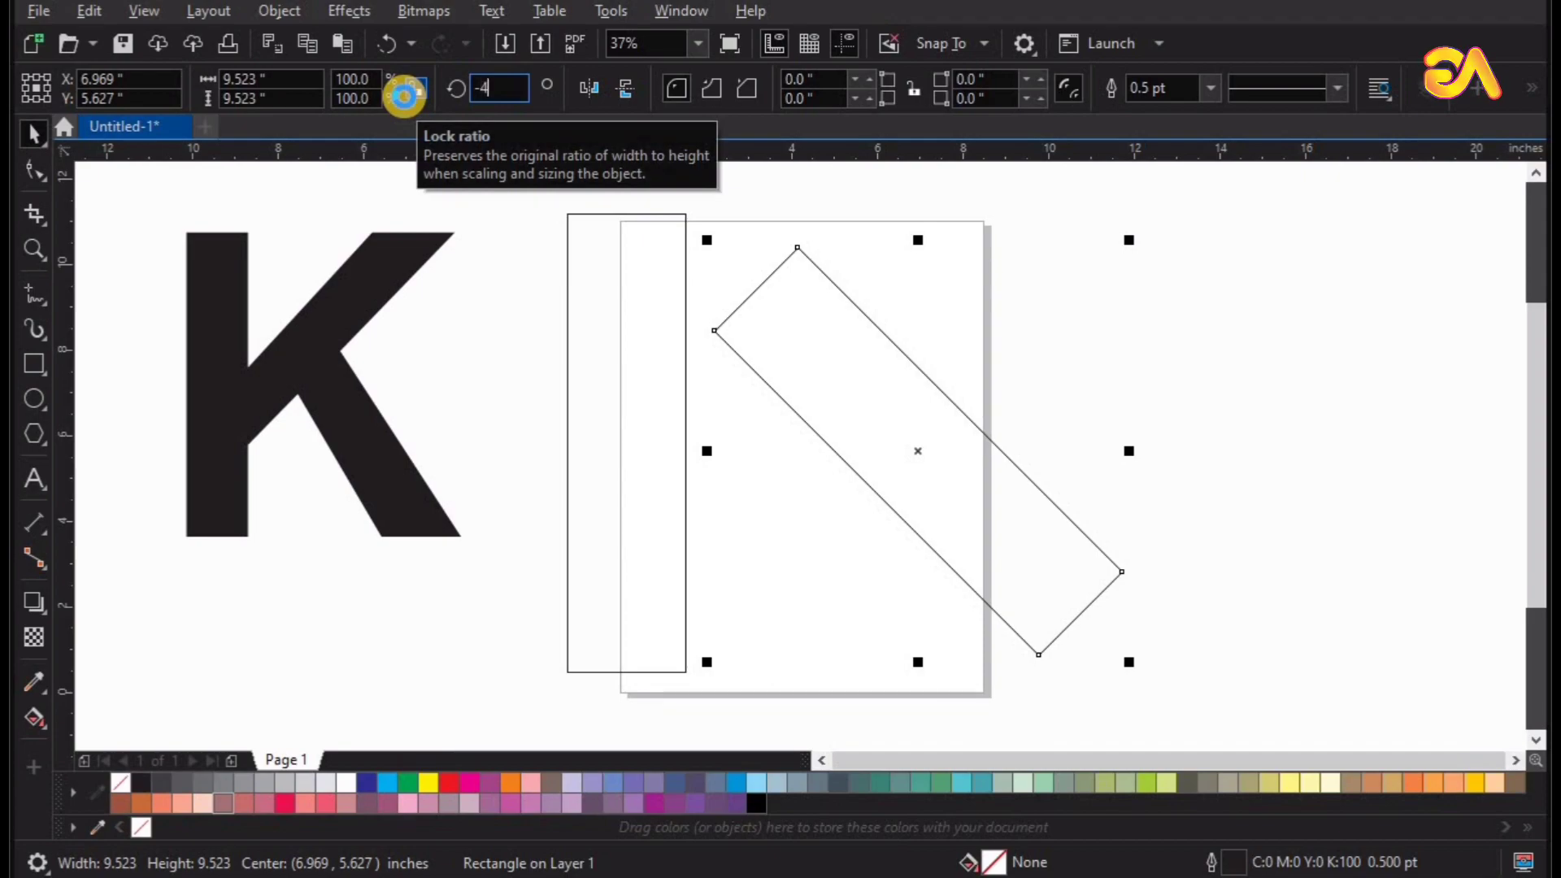
pyautogui.press('Return')
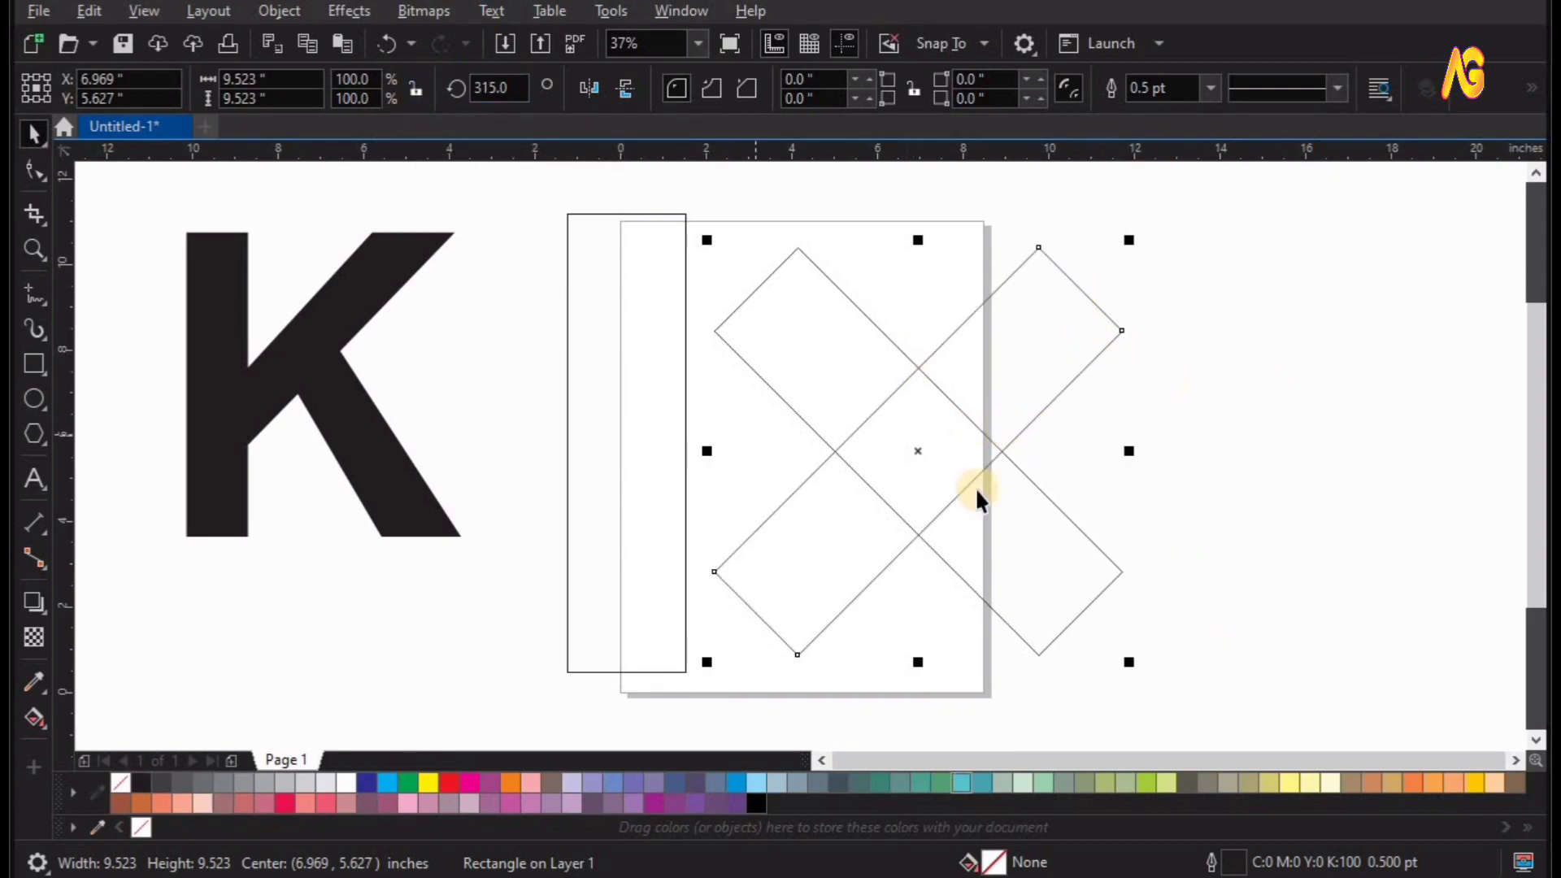
# Align the two crossed rectangles to each other by their horizontal and vertical centres.
pyautogui.scroll(1, 1276, 467)
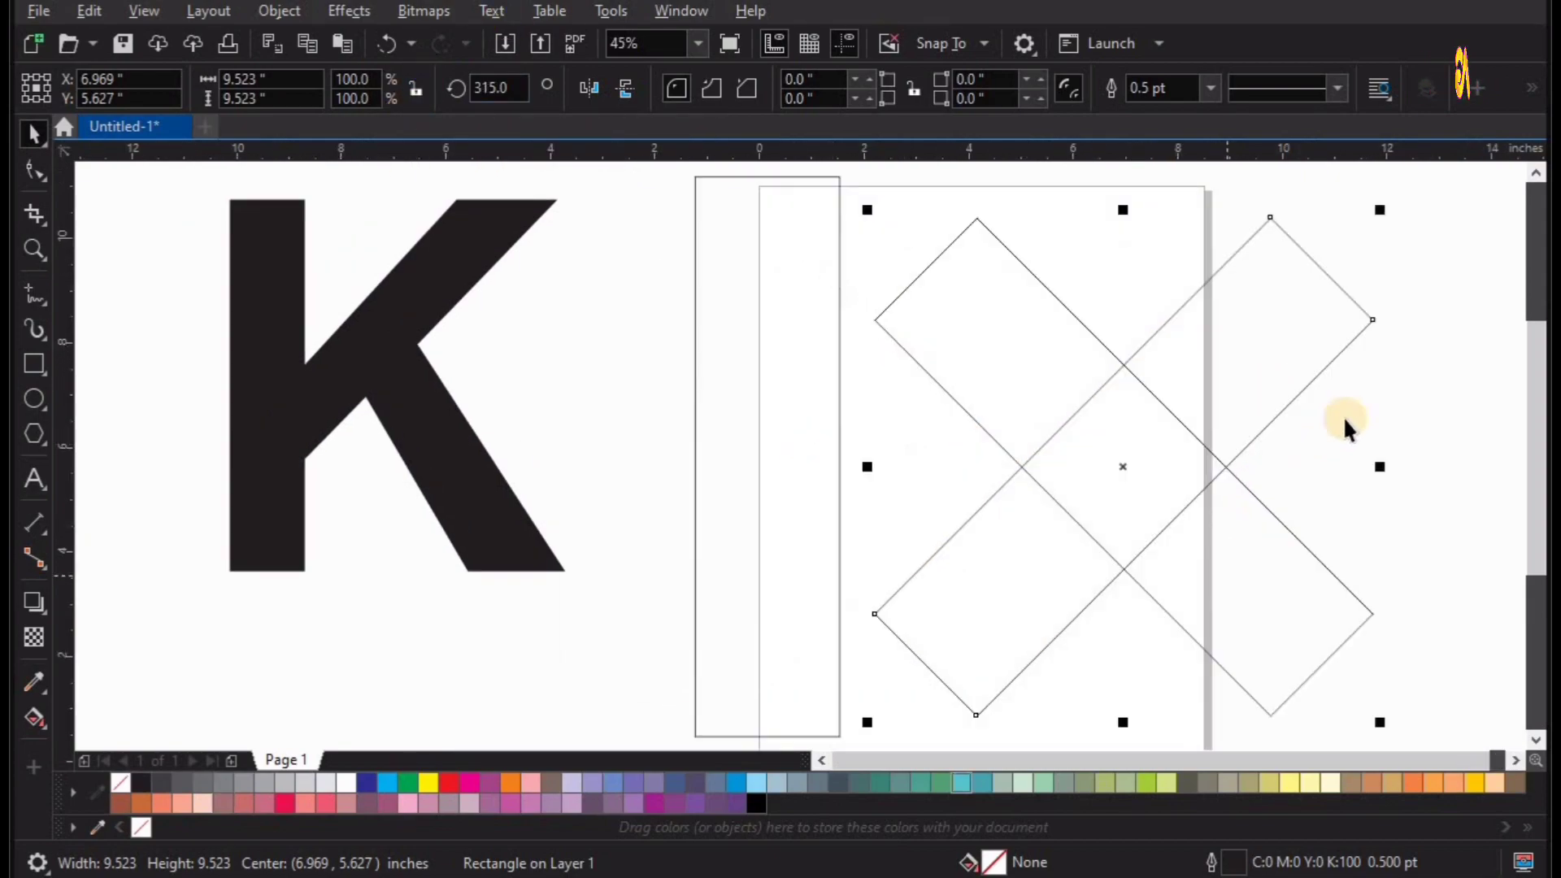
pyautogui.click(1354, 417)
pyautogui.click(1211, 501)
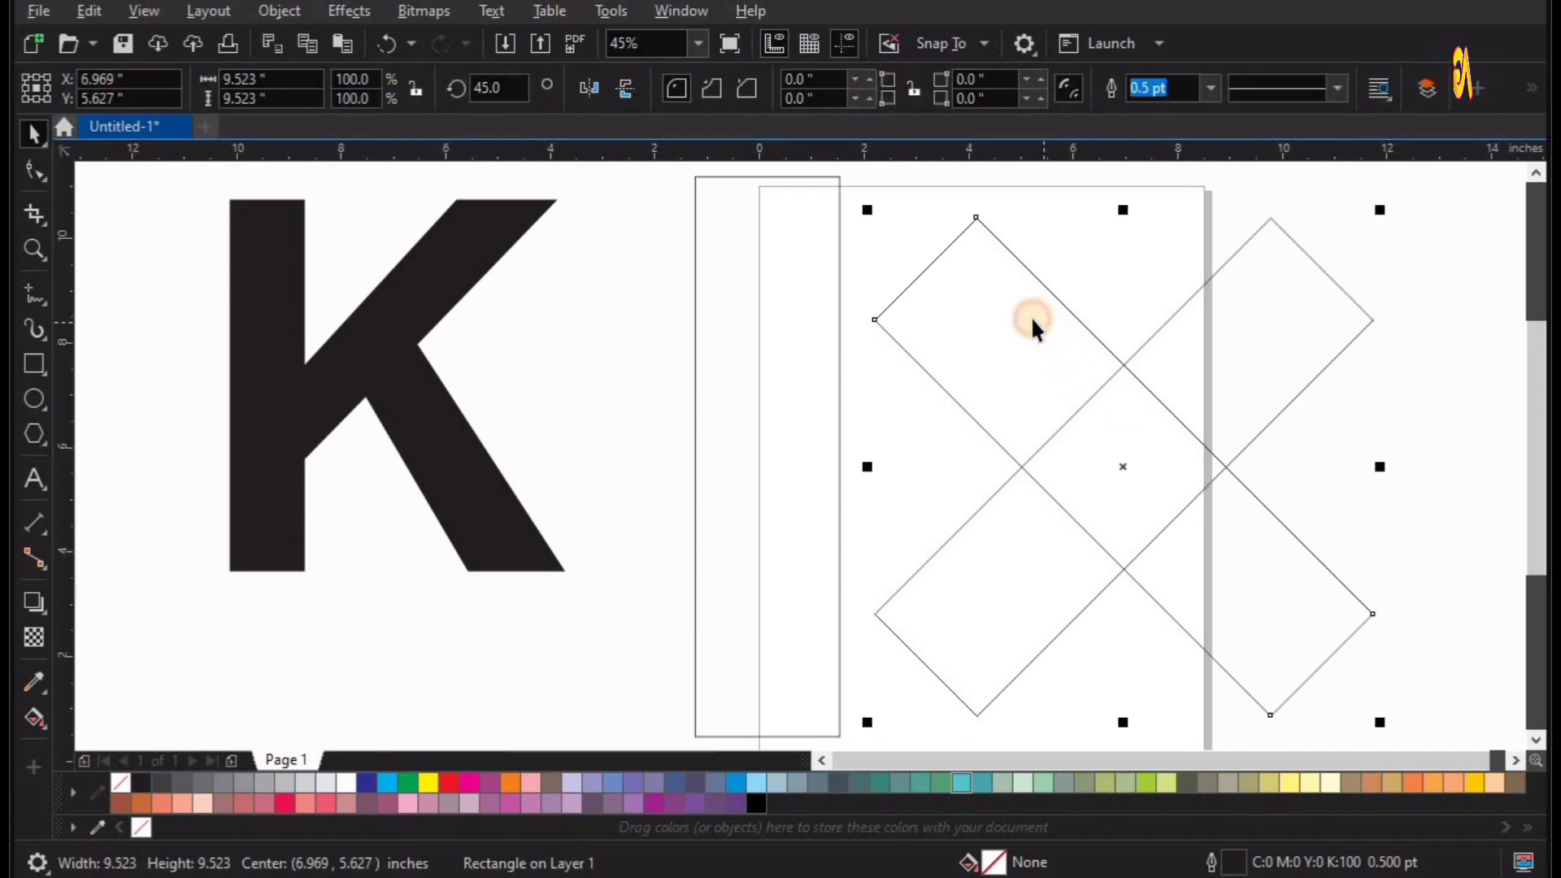
pyautogui.moveTo(1031, 315); pyautogui.dragTo(1107, 268)
pyautogui.keyDown('shift'); pyautogui.click(975, 588); pyautogui.keyUp('shift')
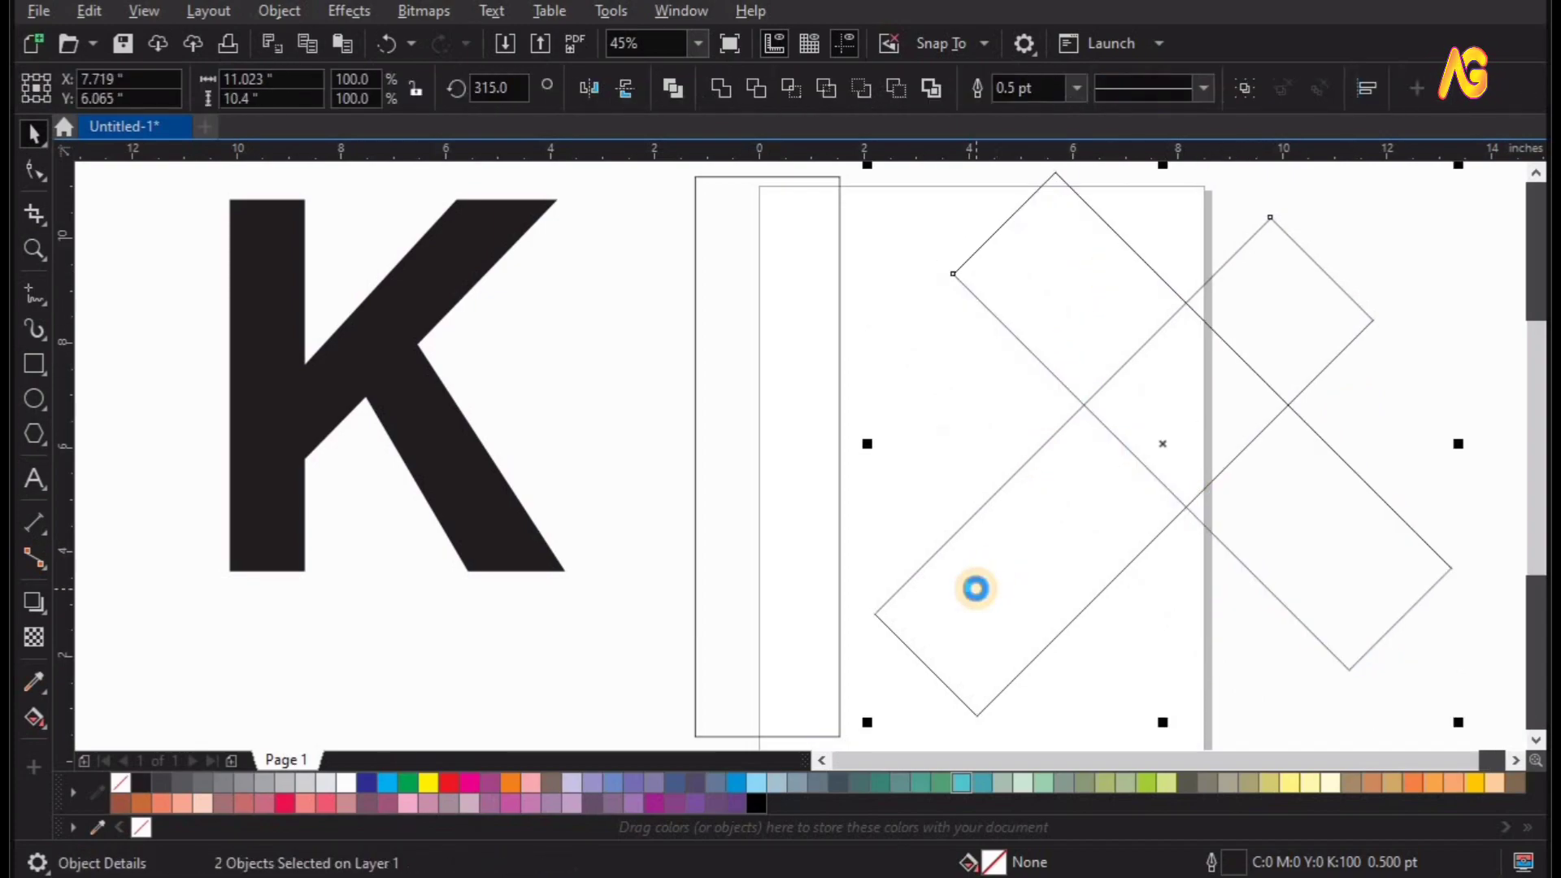
pyautogui.press('c')
pyautogui.press('e')
# Group the crossed rectangles over the upright rectangle, with their outer corners at its outer edge, and centre both vertically.
pyautogui.moveTo(1061, 469); pyautogui.dragTo(889, 496)
pyautogui.hotkey('ctrl', 'g')
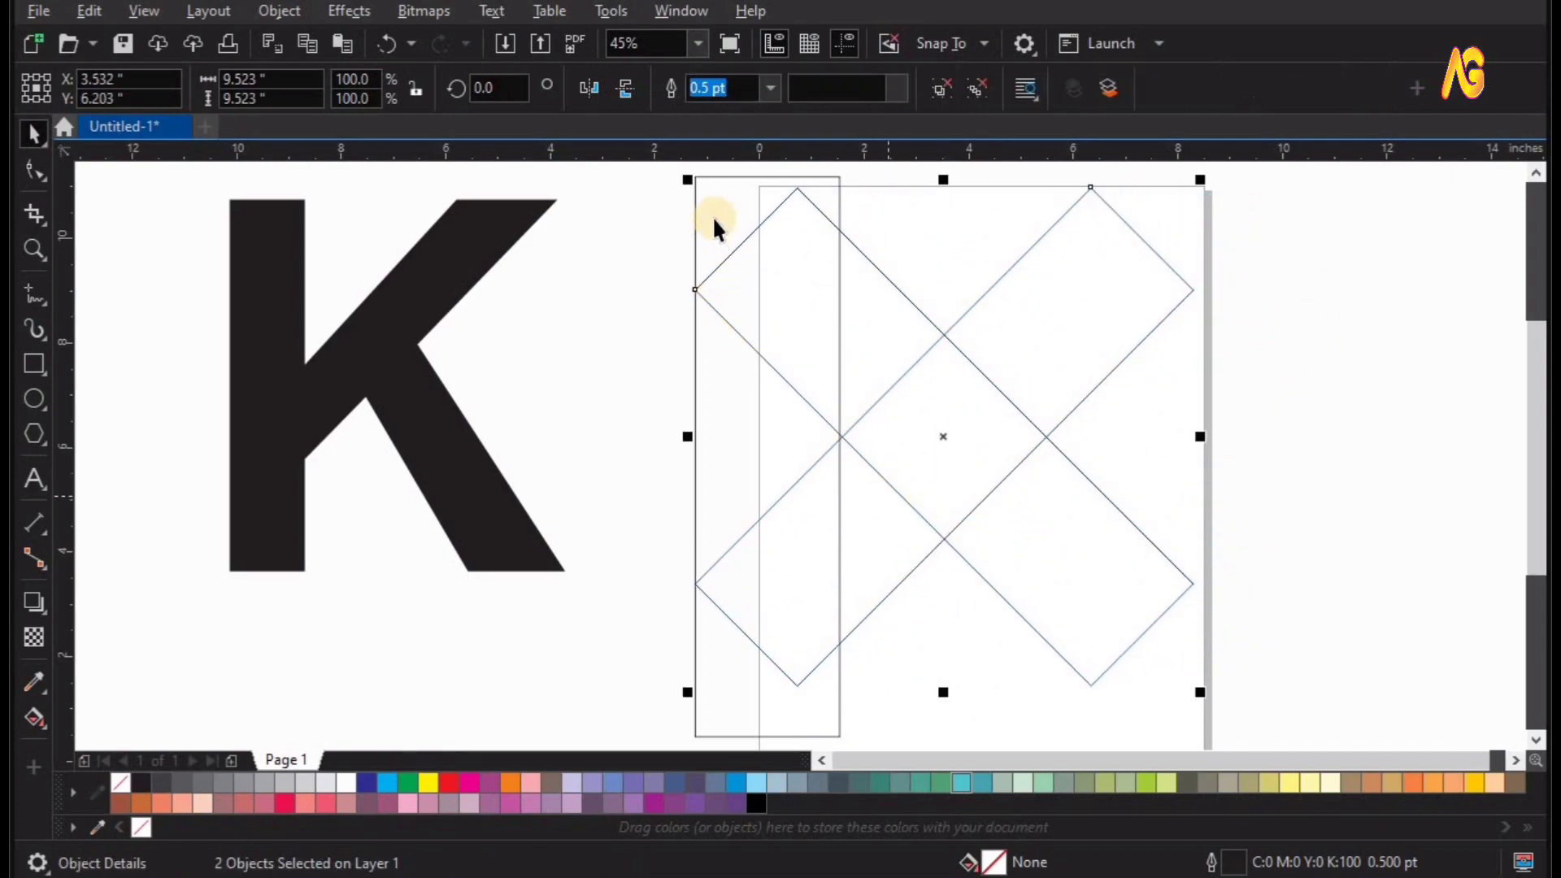
pyautogui.keyDown('shift'); pyautogui.click(715, 192); pyautogui.keyUp('shift')
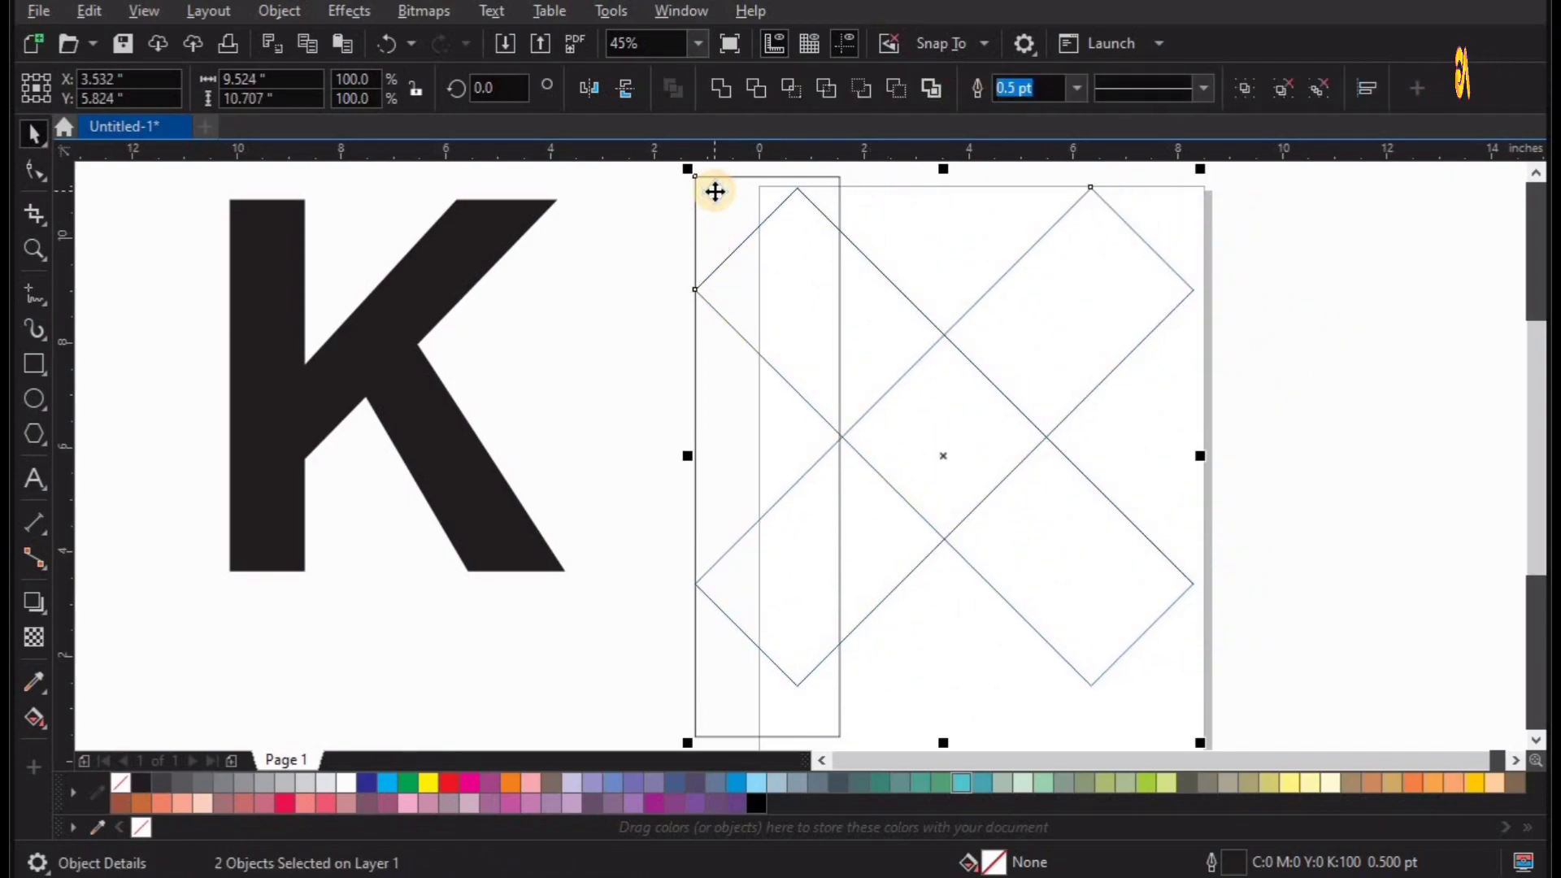
pyautogui.press('e')
pyautogui.click(1261, 463)
# Resize the group of crossed rectangles to about 8.4 in wide and 10.75 in tall.
pyautogui.scroll(-2, 1261, 465)
pyautogui.press('F2')
pyautogui.moveTo(825, 242); pyautogui.dragTo(1449, 731)
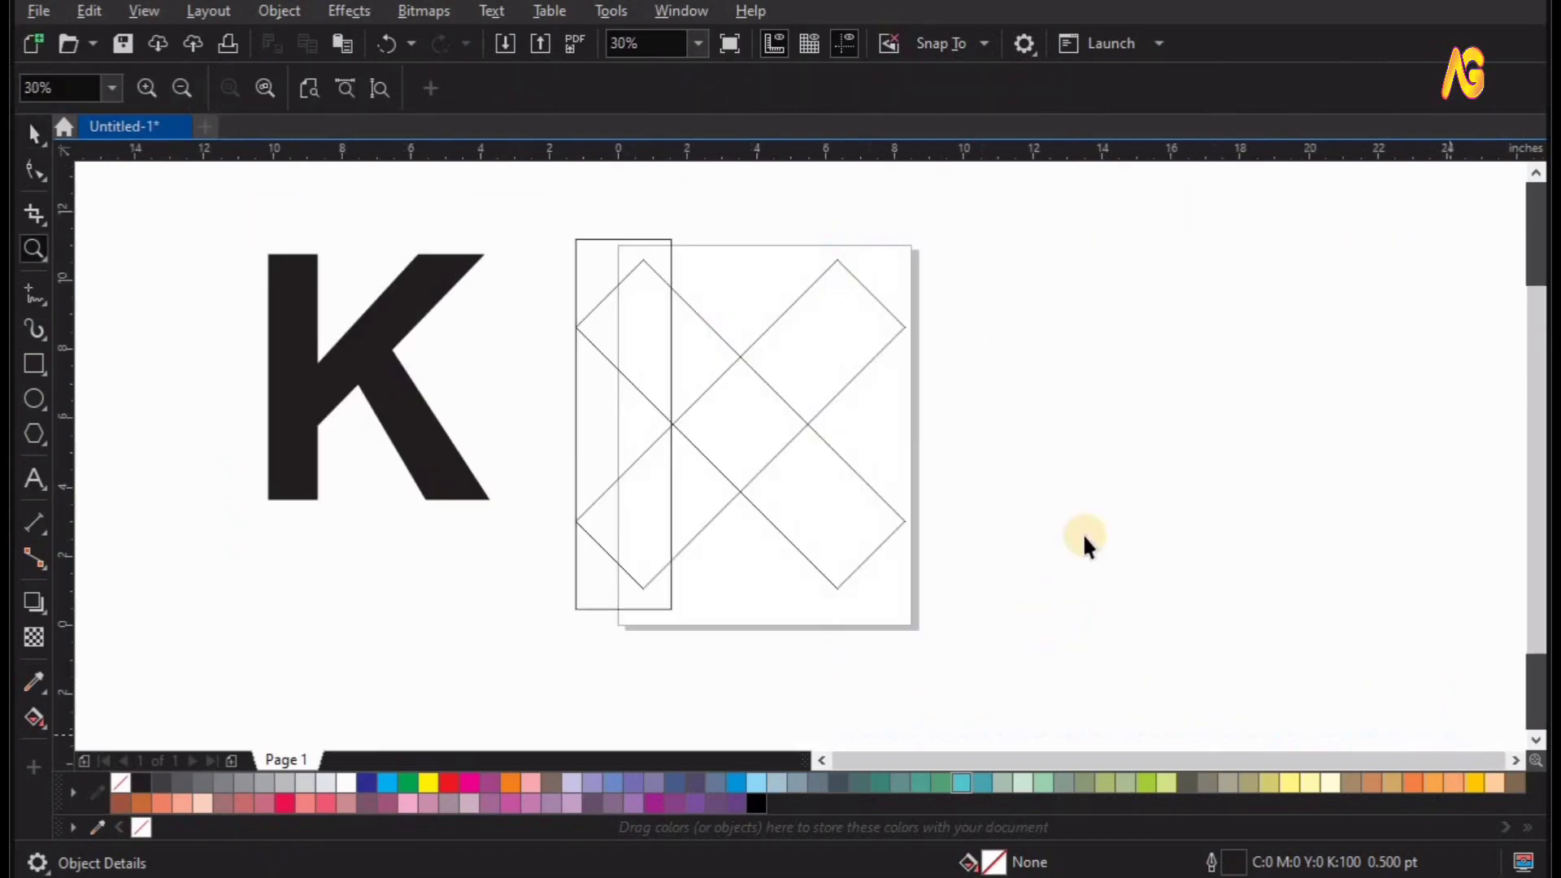
pyautogui.click(751, 499)
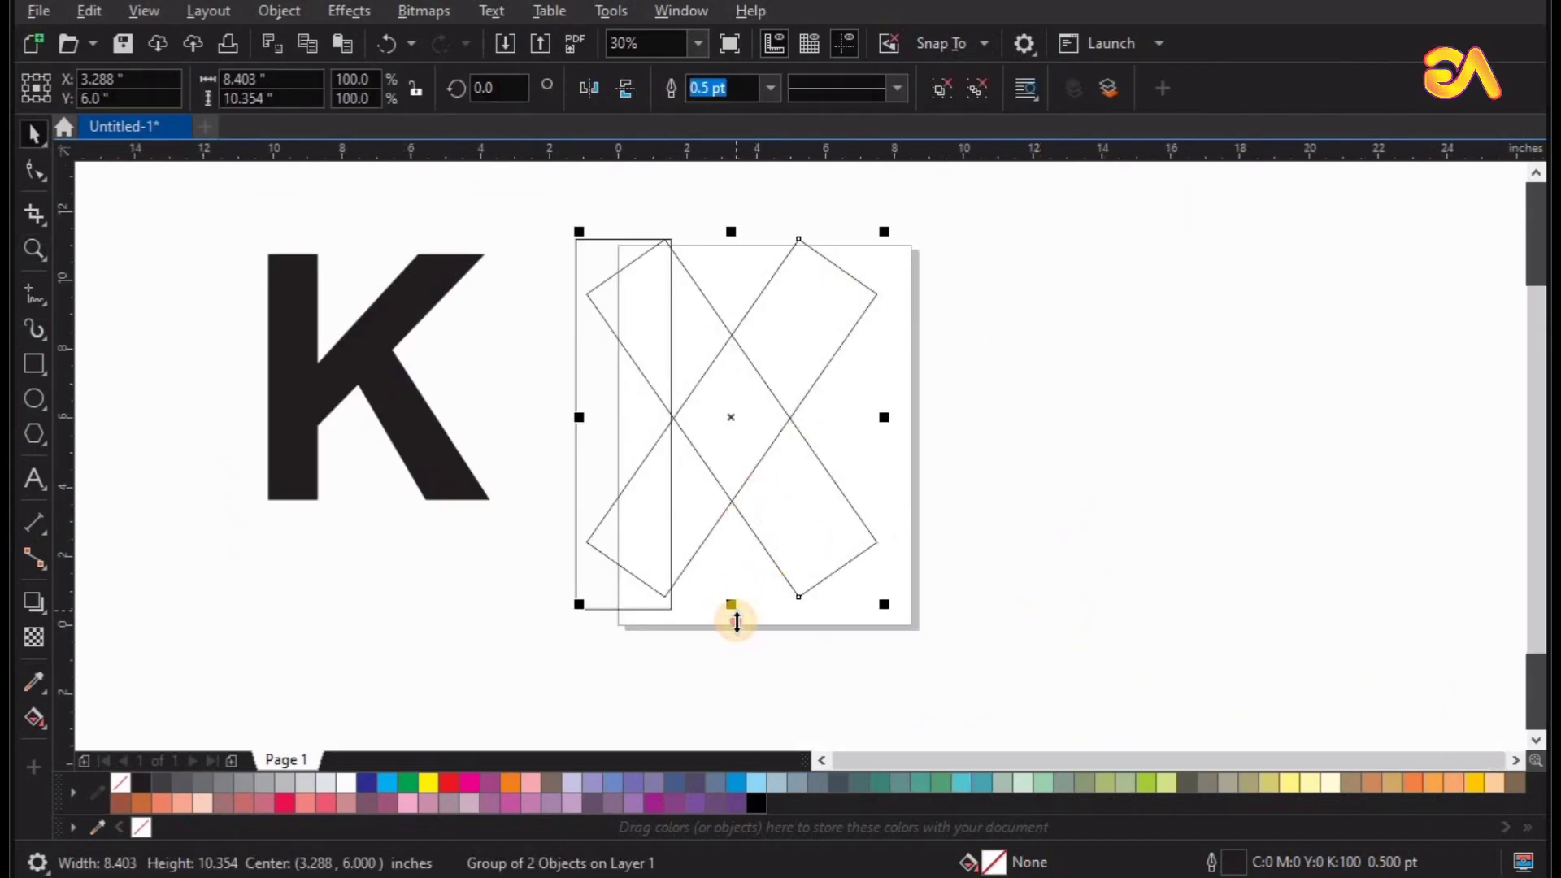
pyautogui.moveTo(736, 621); pyautogui.dragTo(737, 634)
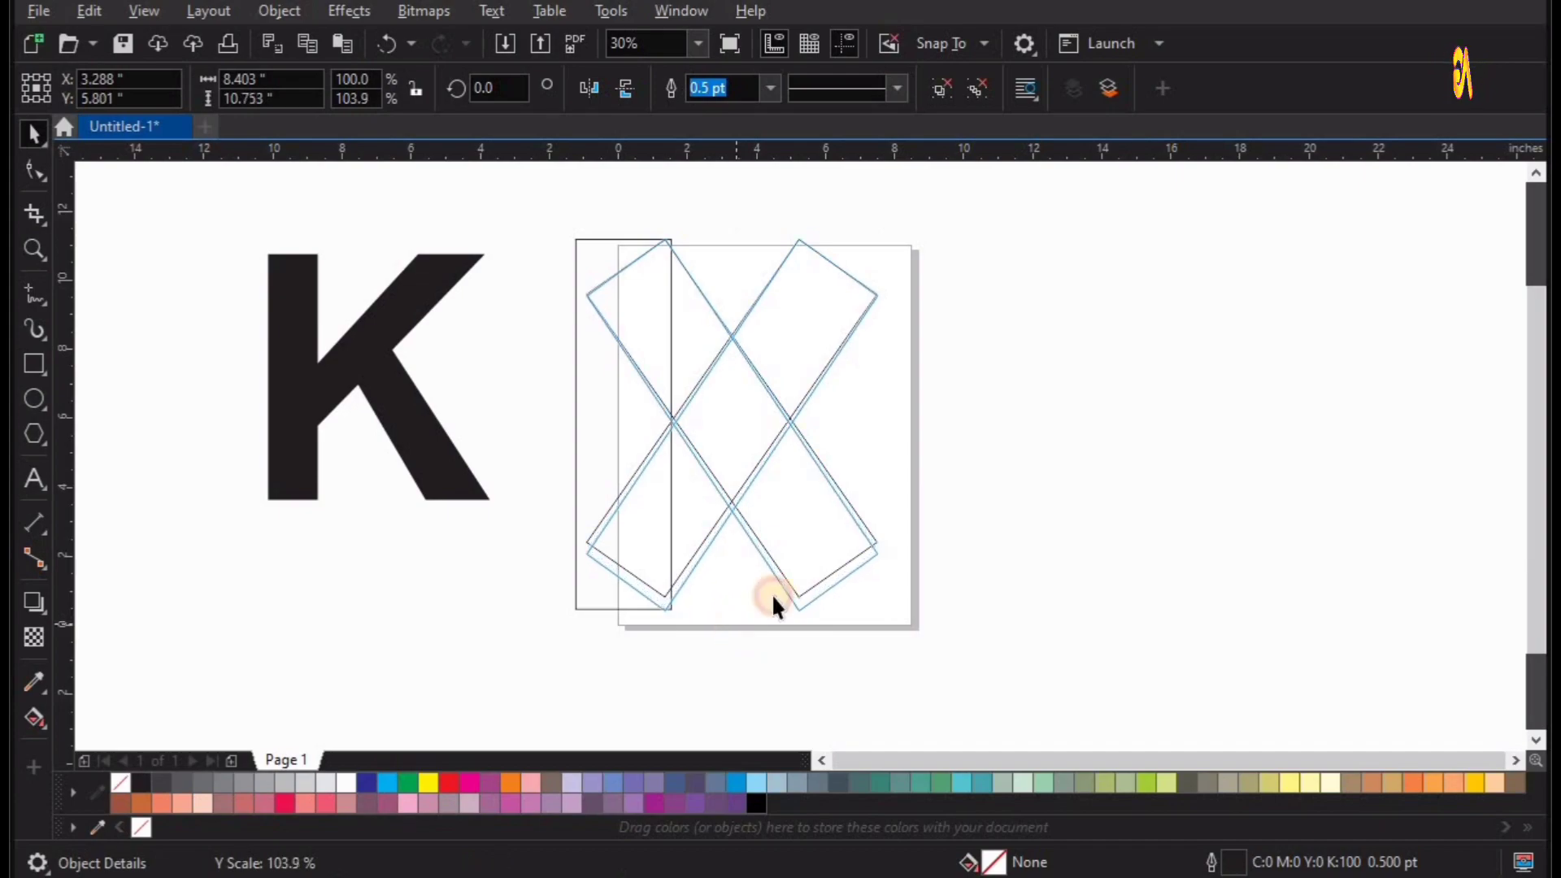
# Place a copy of the crossed group beside the page and ungroup the copy.
pyautogui.click(961, 394)
pyautogui.moveTo(830, 365); pyautogui.dragTo(1190, 369)
pyautogui.rightClick(1190, 369)
pyautogui.click(951, 91)
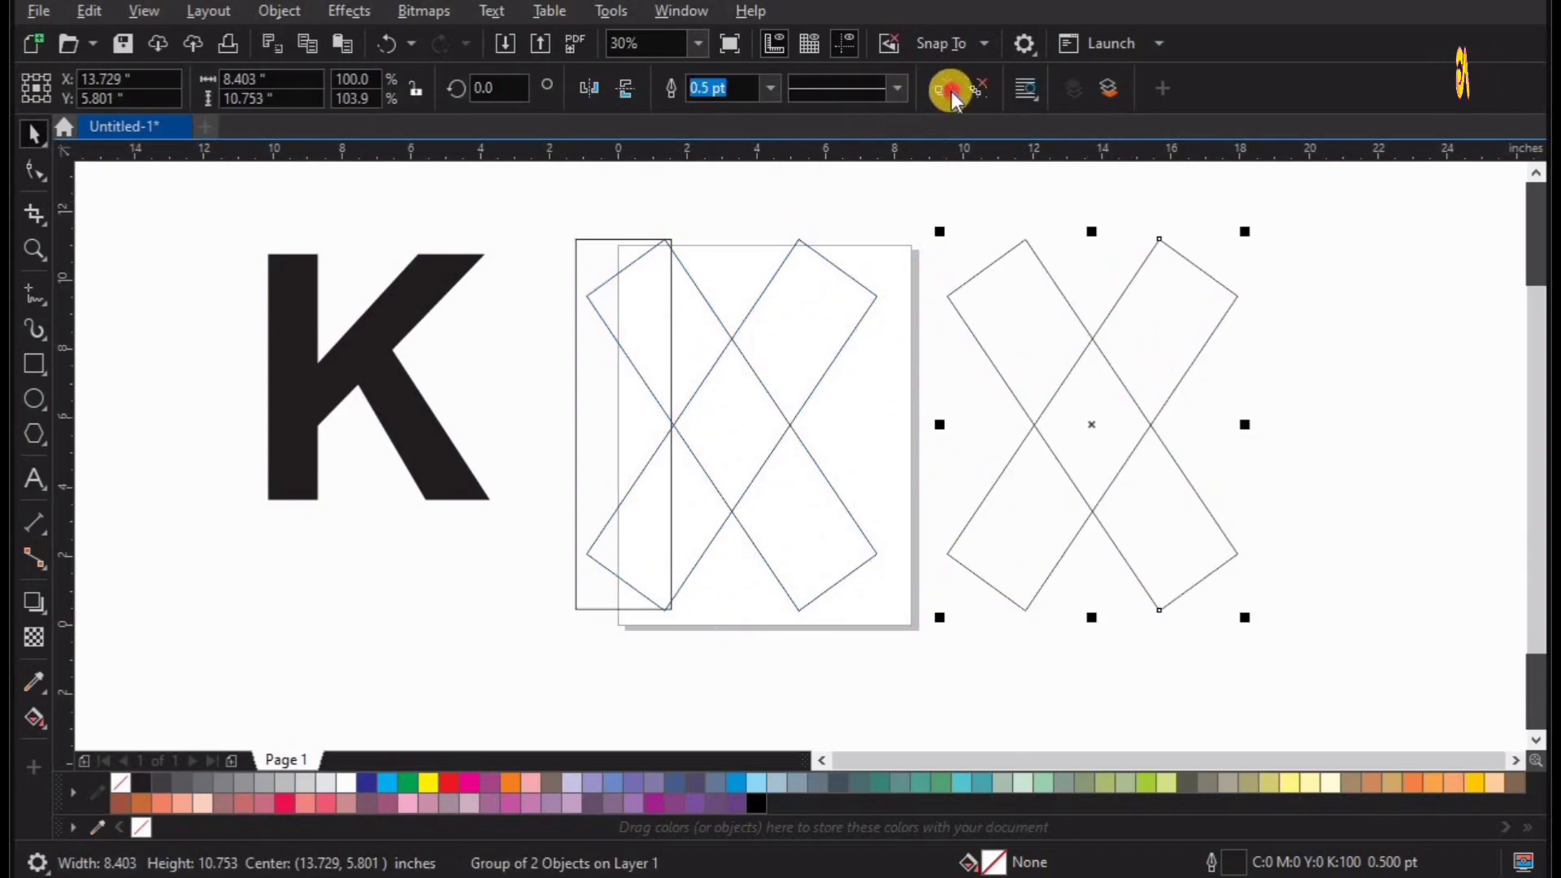
pyautogui.click(1270, 378)
# Move one of the copied rectangles aside, inspect its rotation angle, and undo the move.
pyautogui.moveTo(1087, 346); pyautogui.dragTo(1212, 393)
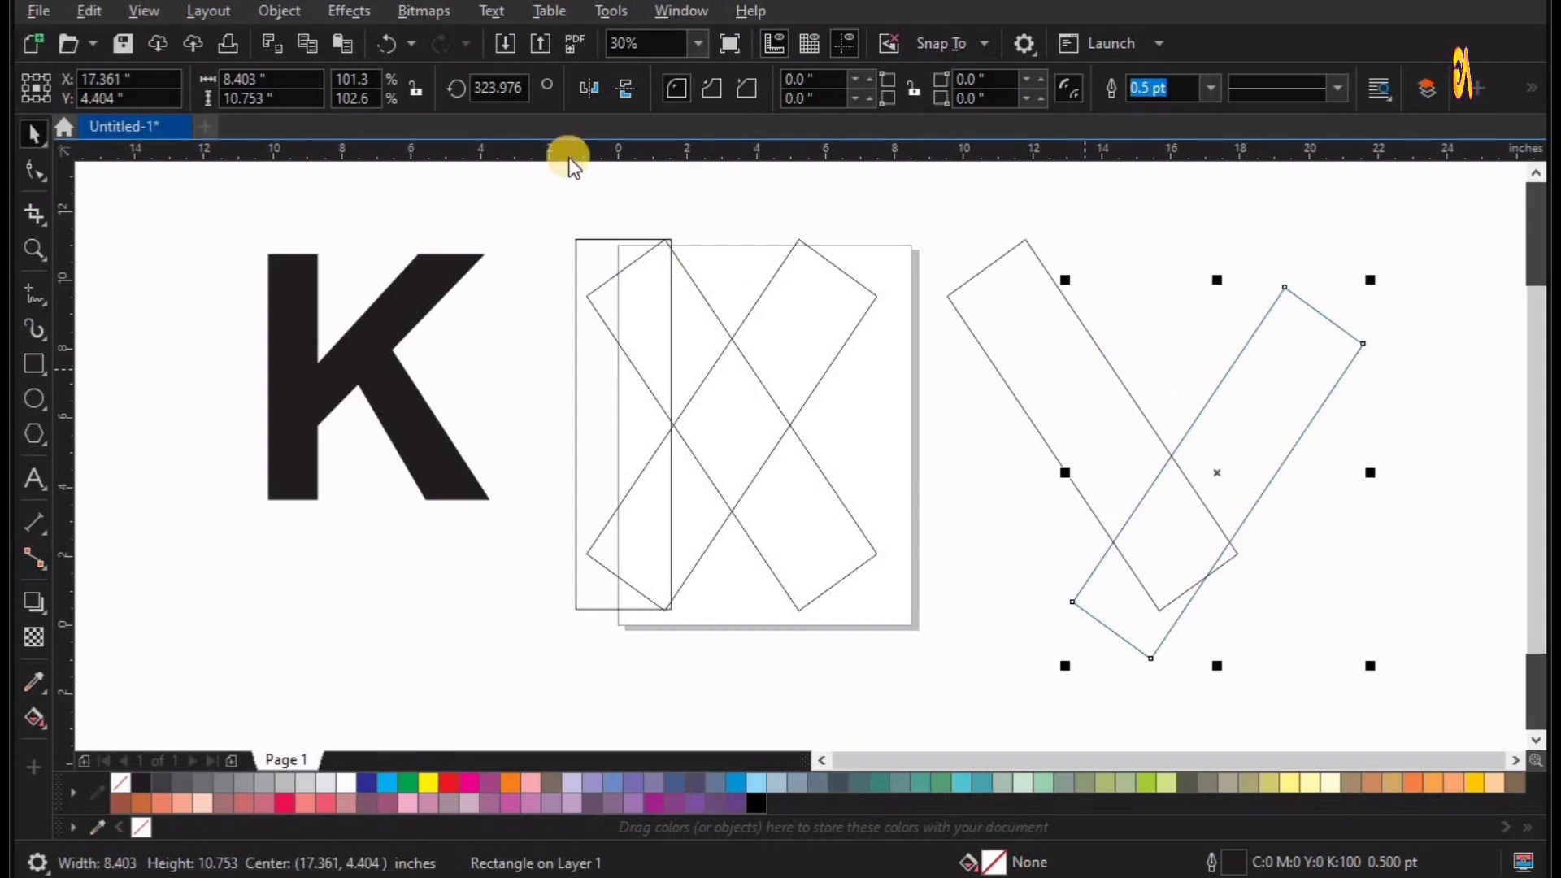
pyautogui.click(496, 91)
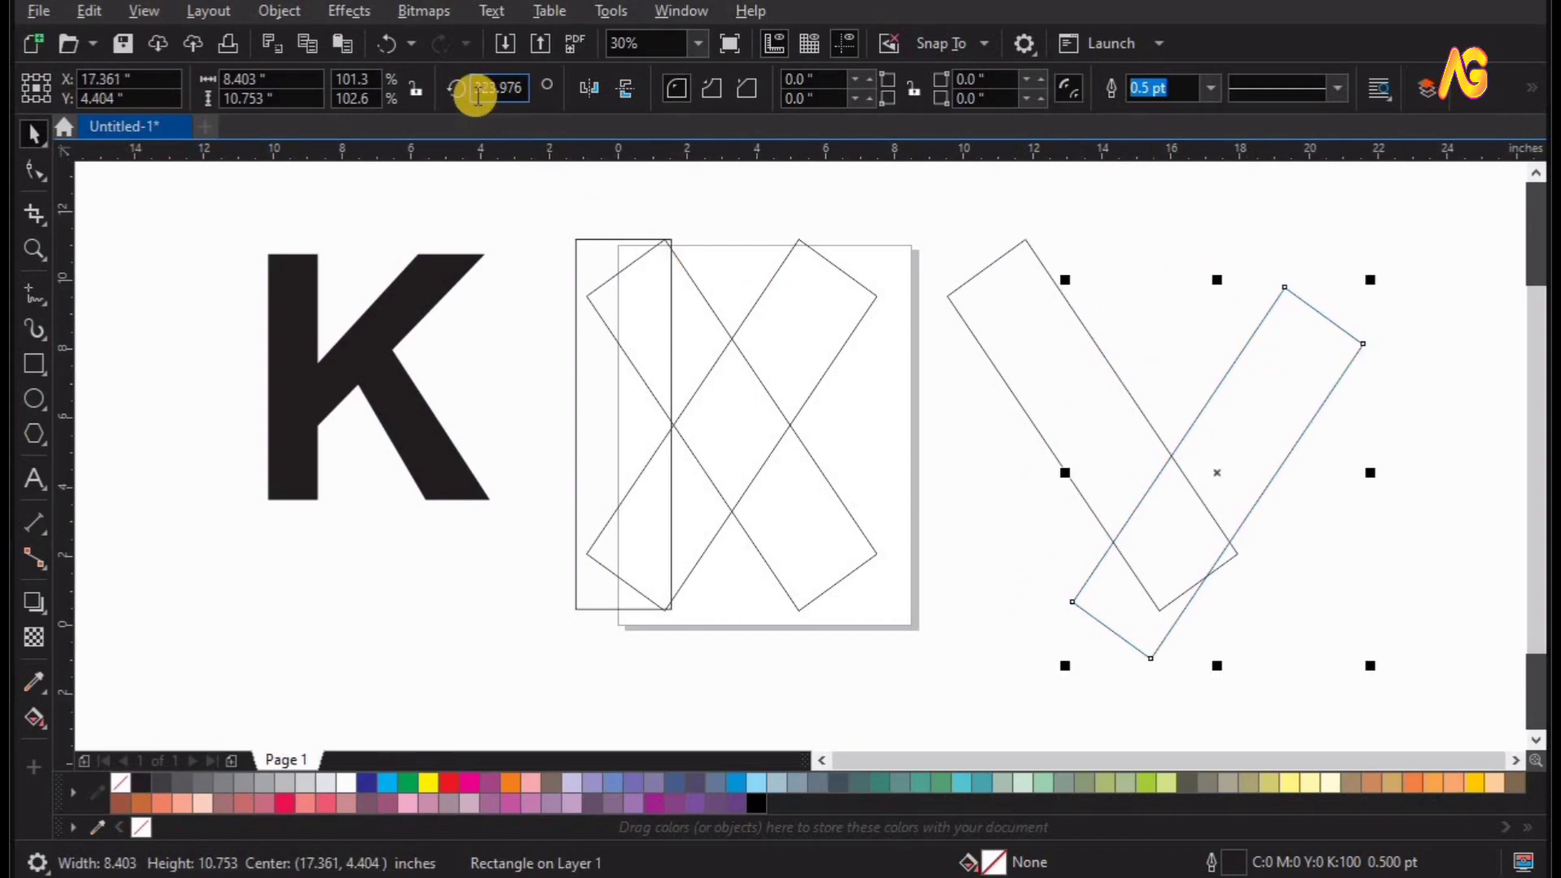
pyautogui.click(1182, 293)
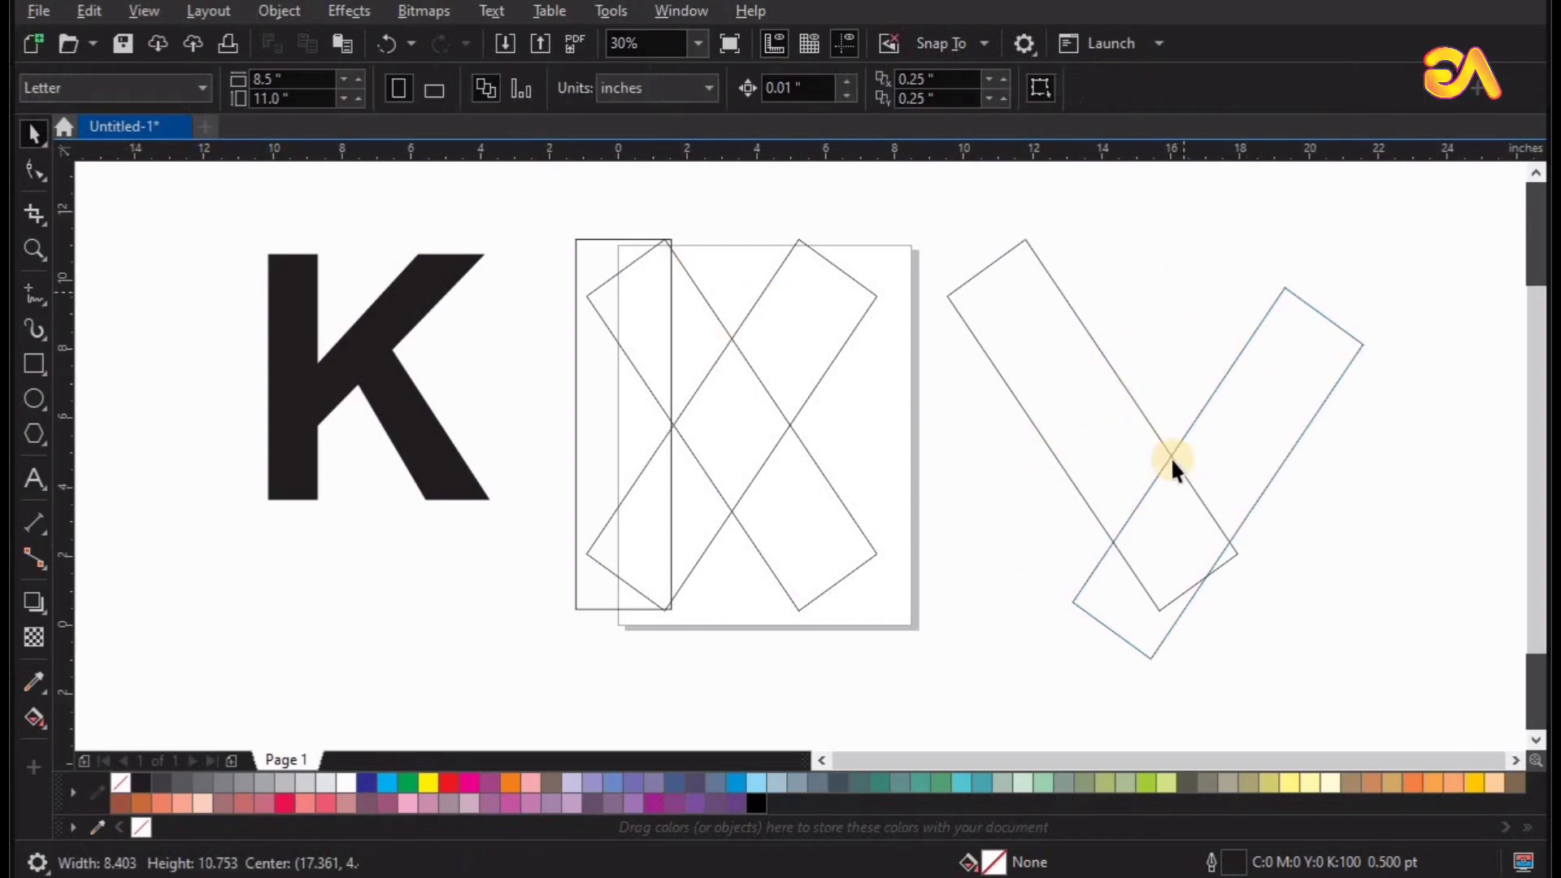
pyautogui.hotkey('ctrl', 'z')
# Delete the copied rectangles beside the page.
pyautogui.click(1168, 504)
pyautogui.moveTo(1168, 504); pyautogui.dragTo(1065, 395)
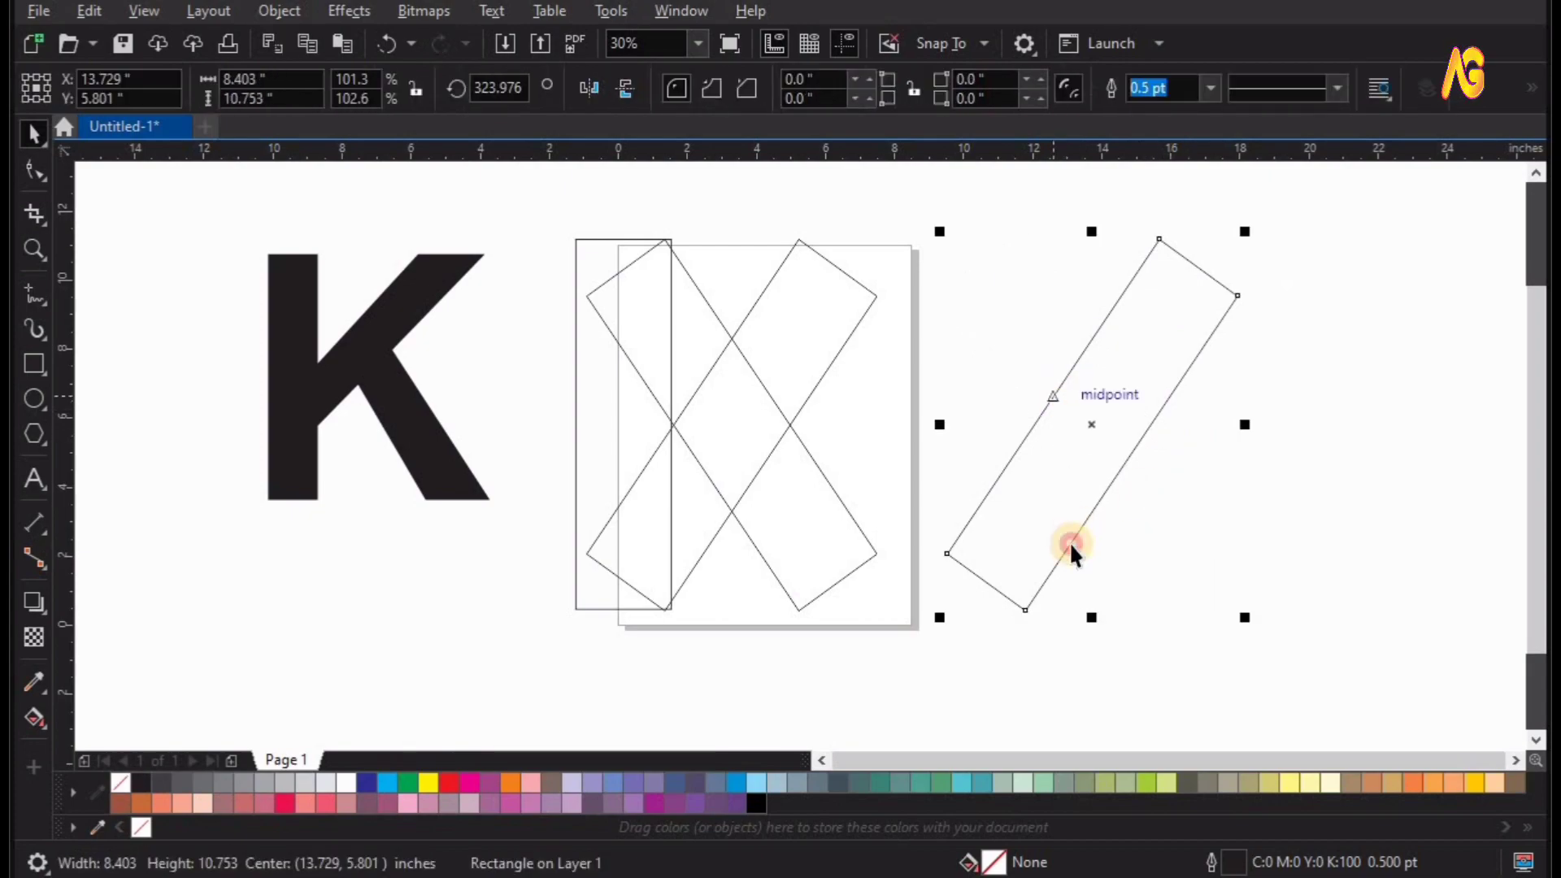
pyautogui.press('Delete')
pyautogui.scroll(2, 1070, 543)
pyautogui.press('F3')
# Ungroup the crossed rectangles lying over the upright rectangle.
pyautogui.click(778, 362)
pyautogui.press('z')
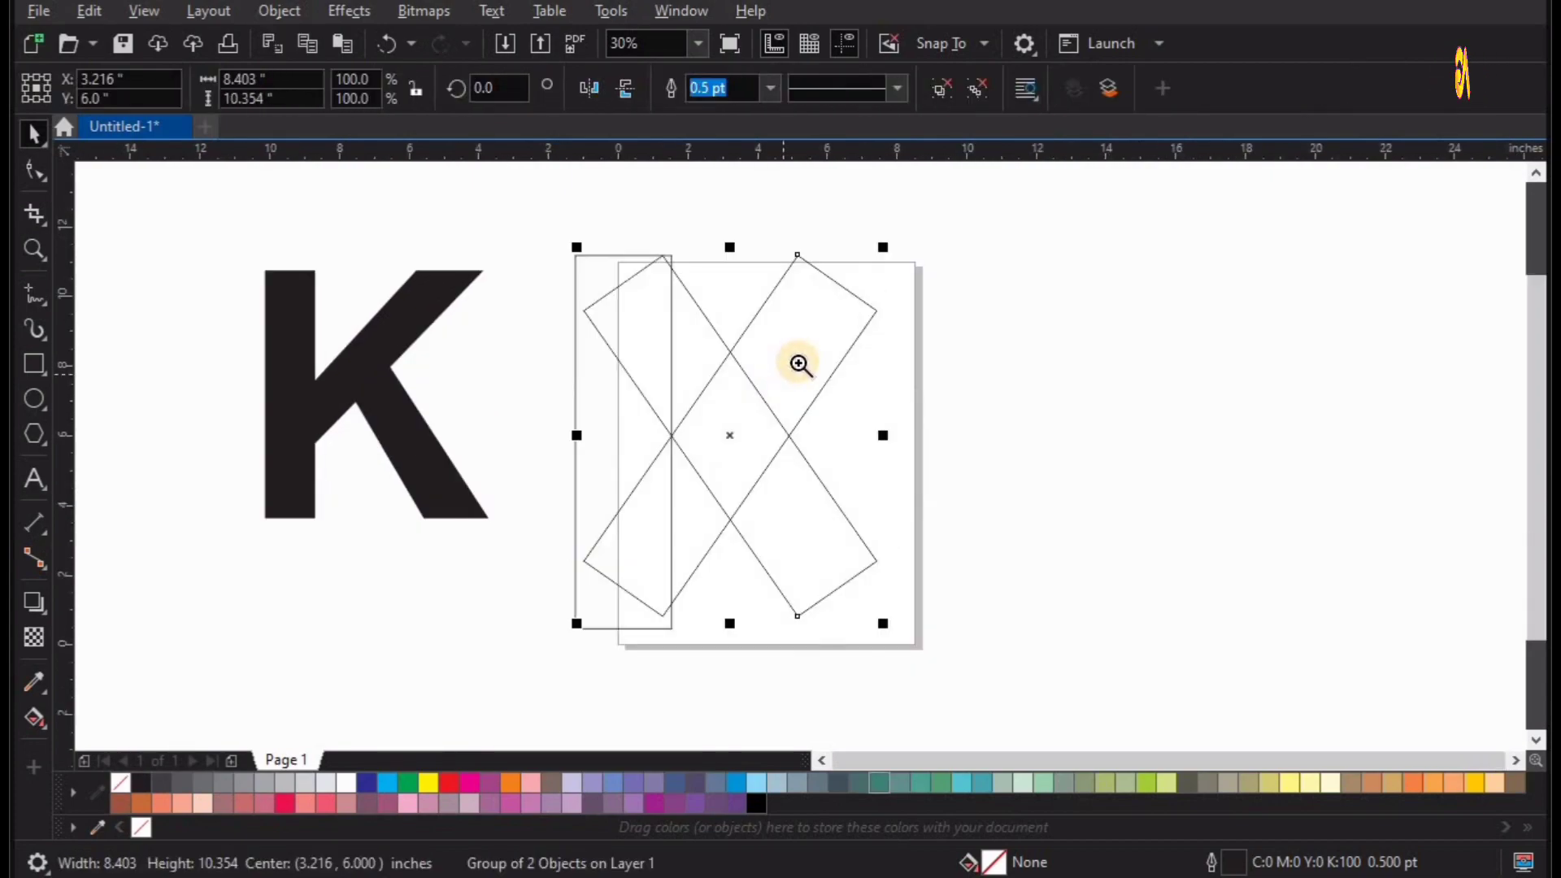
pyautogui.press('space')
pyautogui.click(915, 348)
pyautogui.click(860, 325)
pyautogui.click(949, 89)
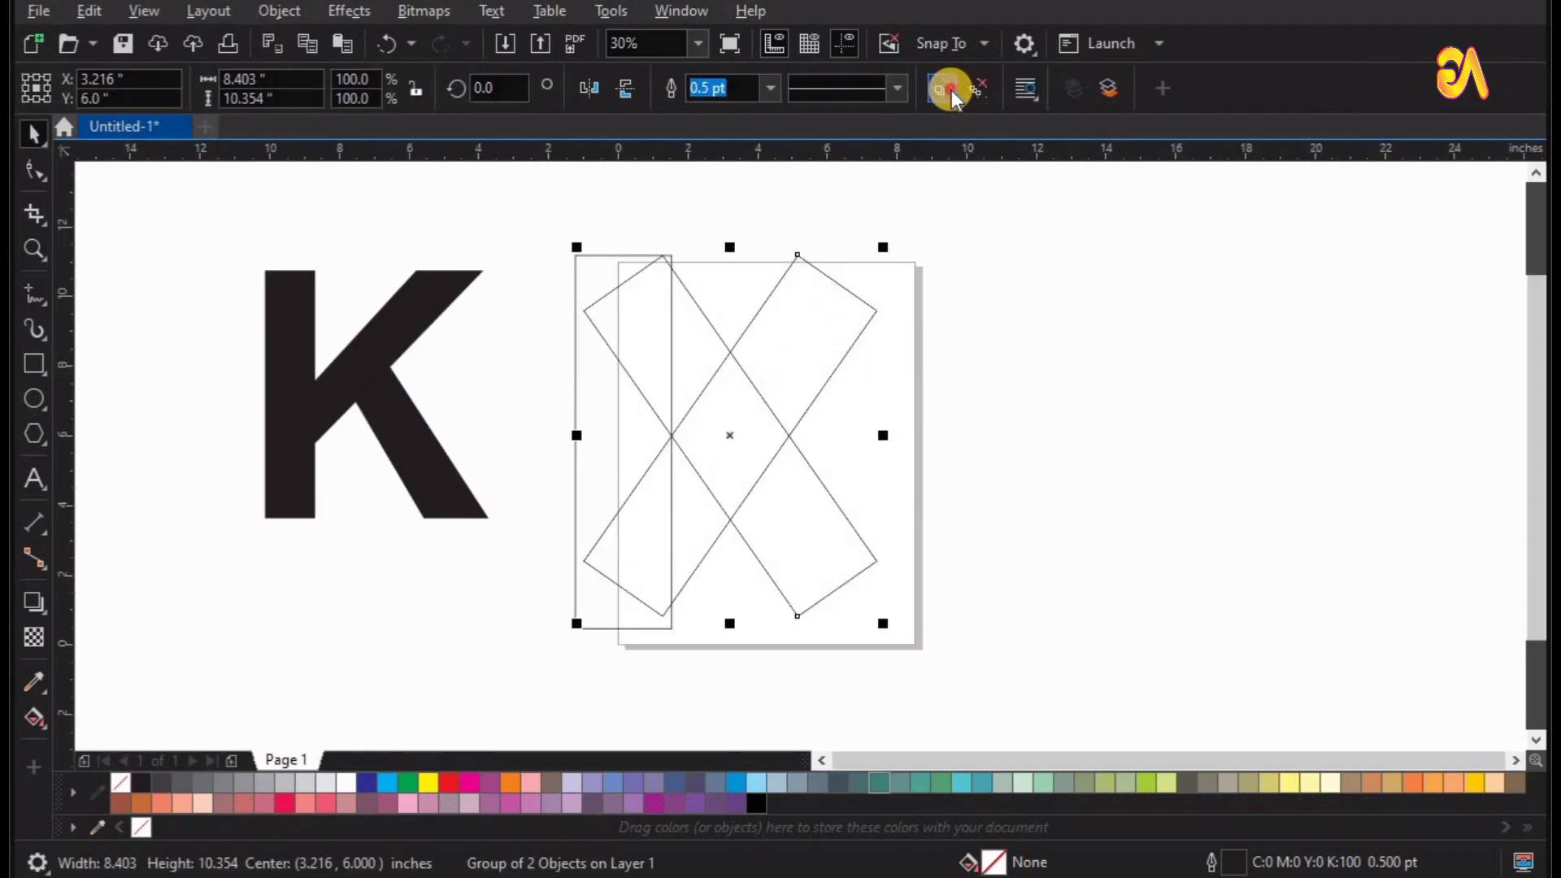
pyautogui.click(807, 665)
# Convert both crossed rectangles to curves so their nodes can be edited.
pyautogui.click(801, 586)
pyautogui.click(32, 167)
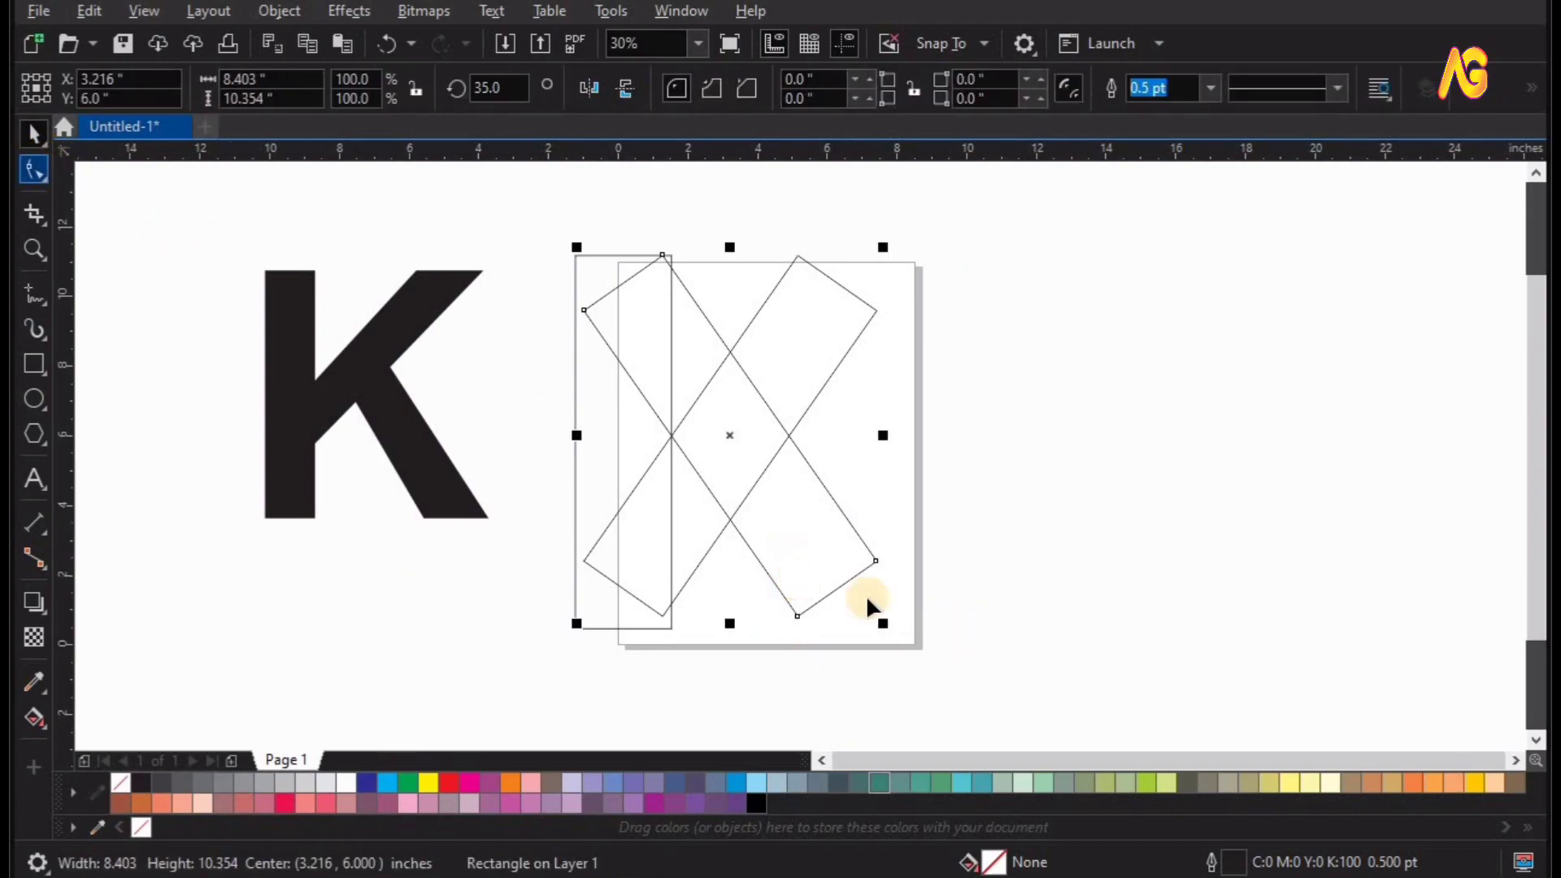
pyautogui.rightClick(787, 534)
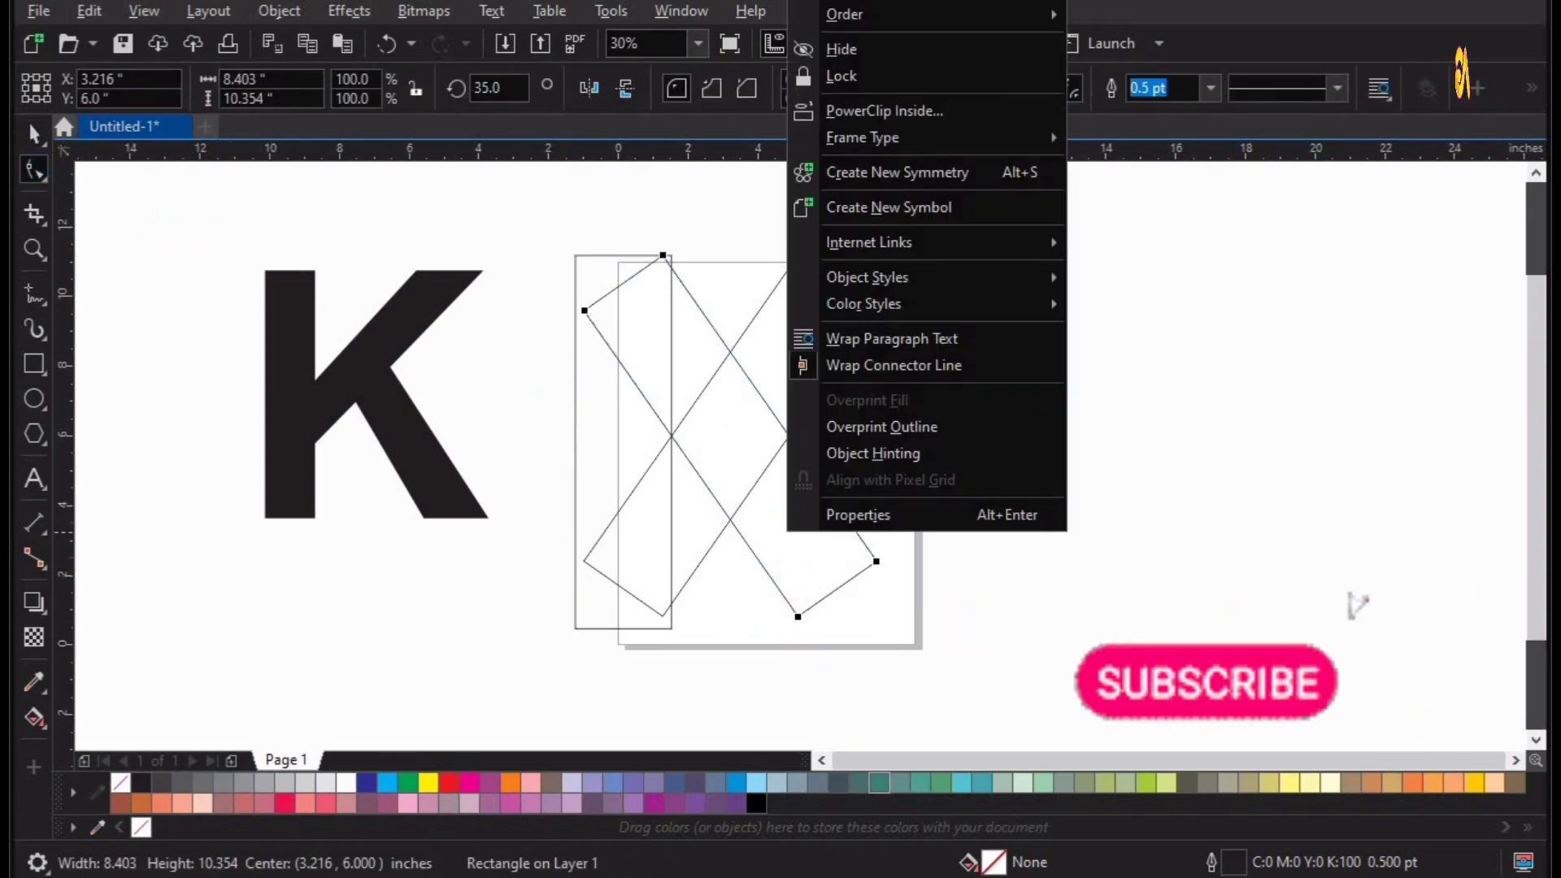
pyautogui.click(918, 733)
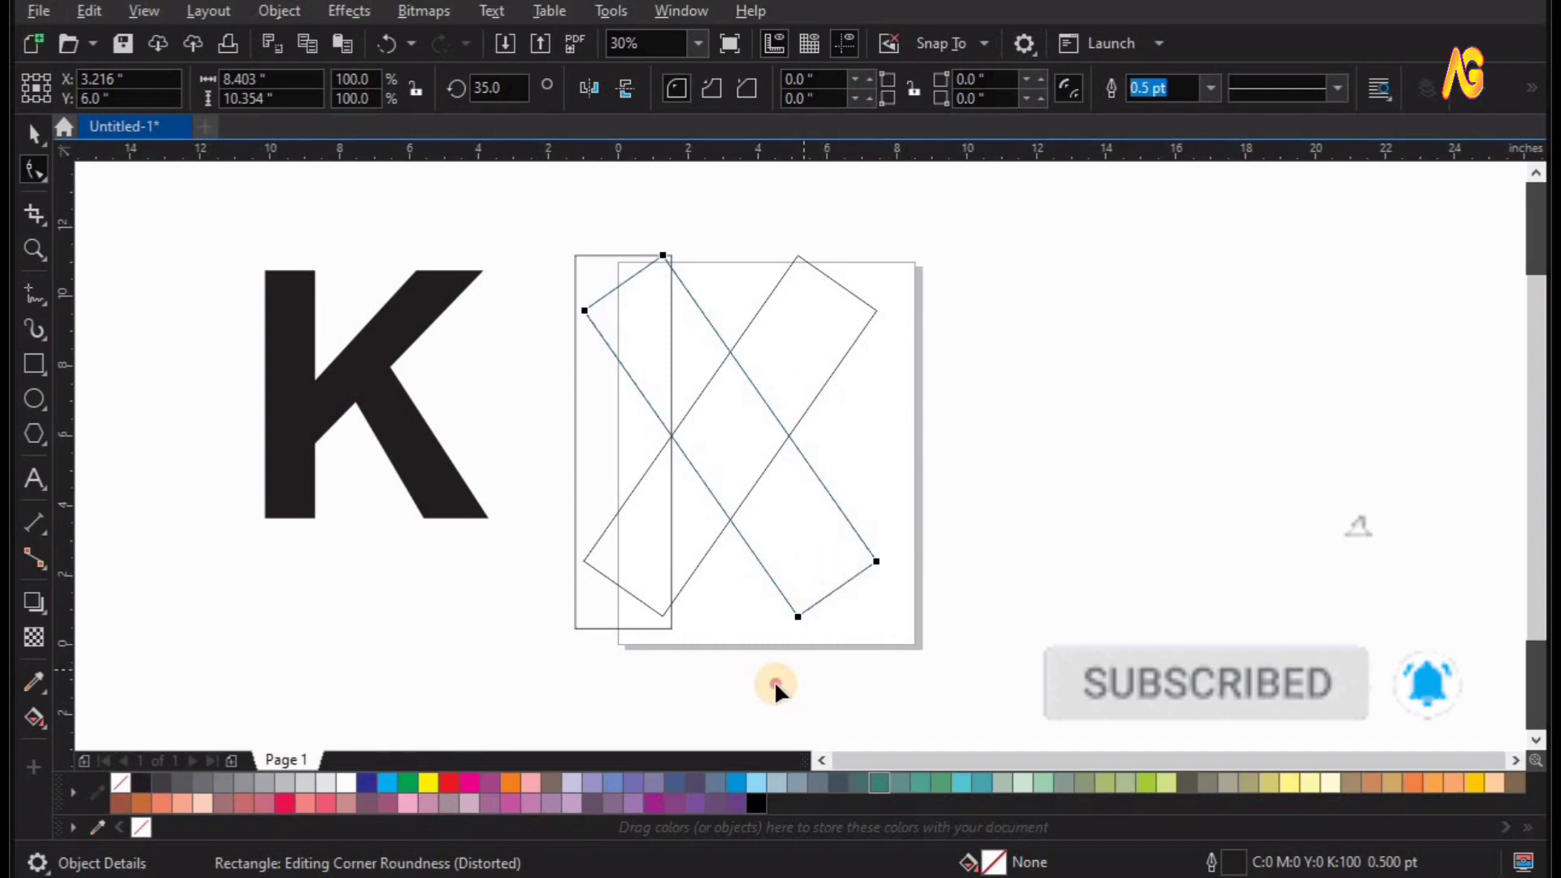
pyautogui.rightClick(852, 545)
pyautogui.click(992, 2)
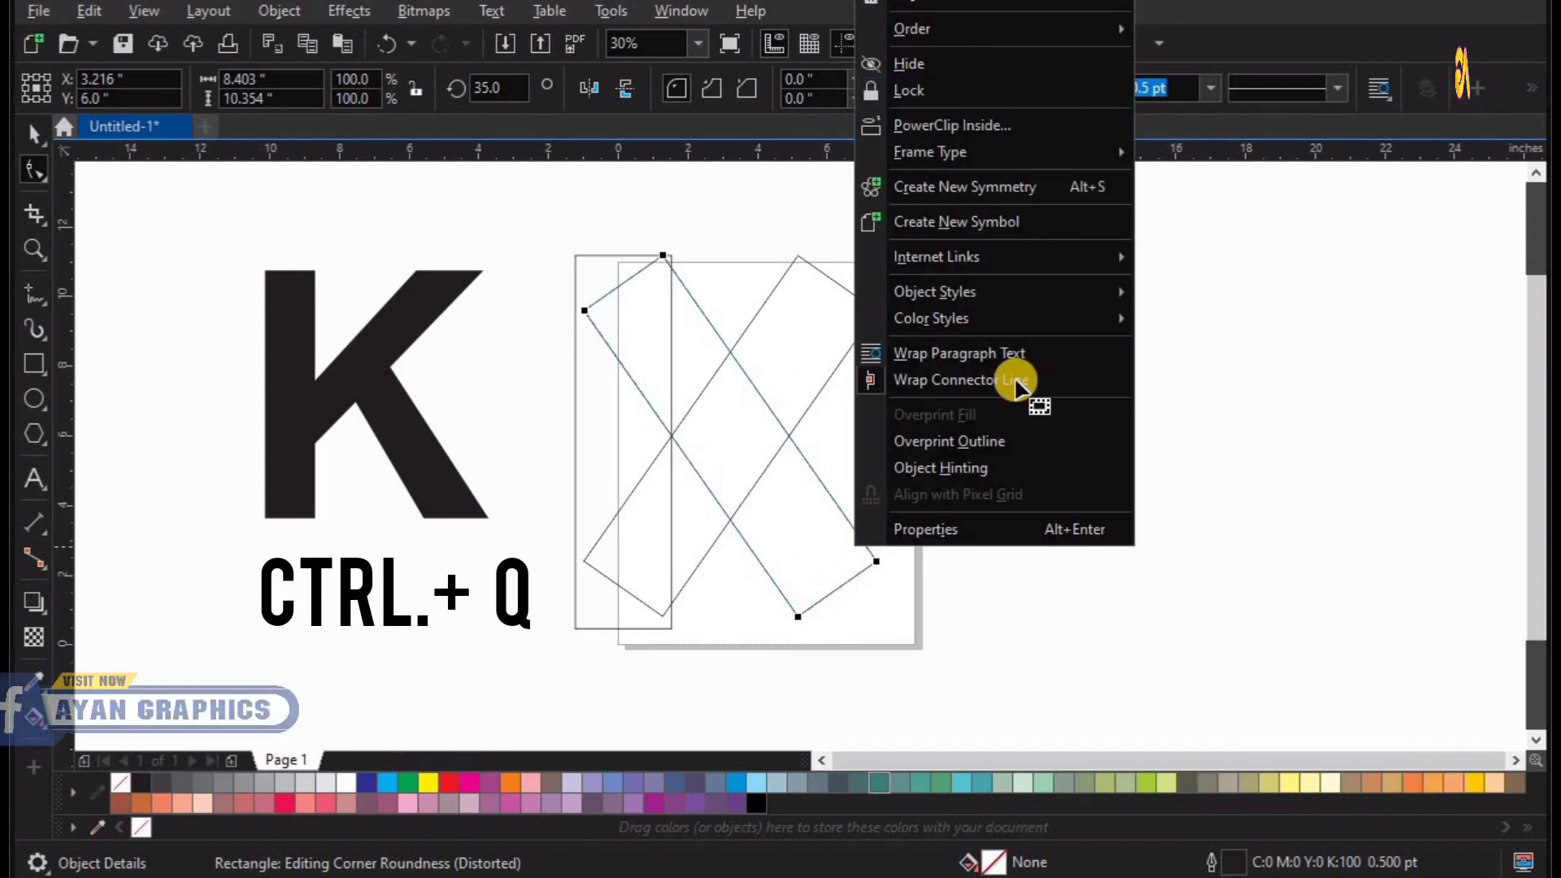
pyautogui.click(820, 274)
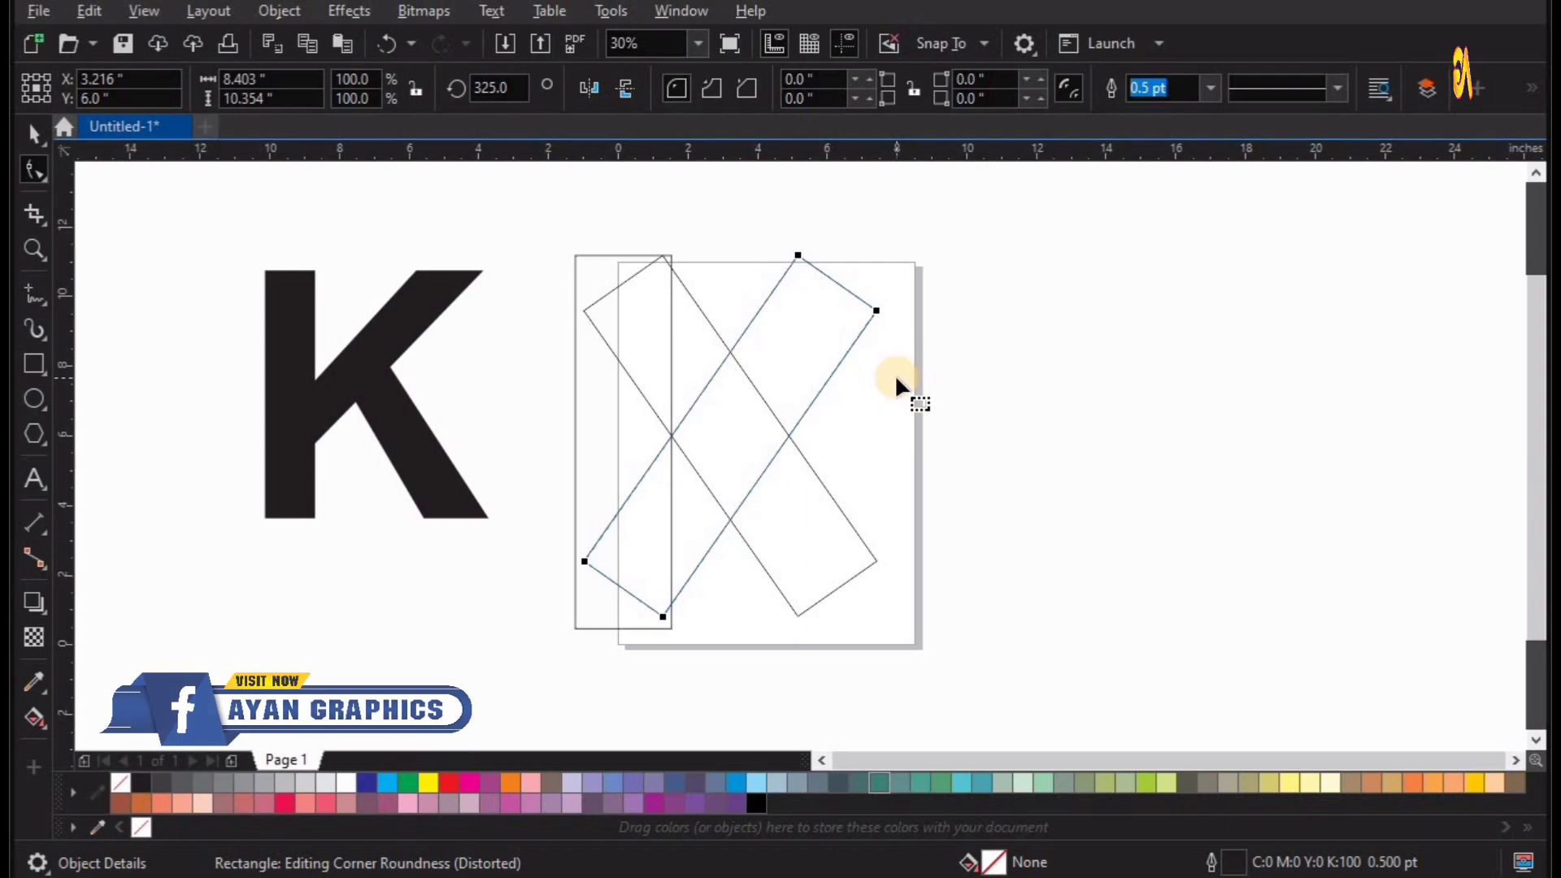
pyautogui.hotkey('ctrl', 'q')
# Lengthen the rising bar upward and the falling bar downward past the upright rectangle by moving their end nodes.
pyautogui.moveTo(870, 306); pyautogui.dragTo(967, 201)
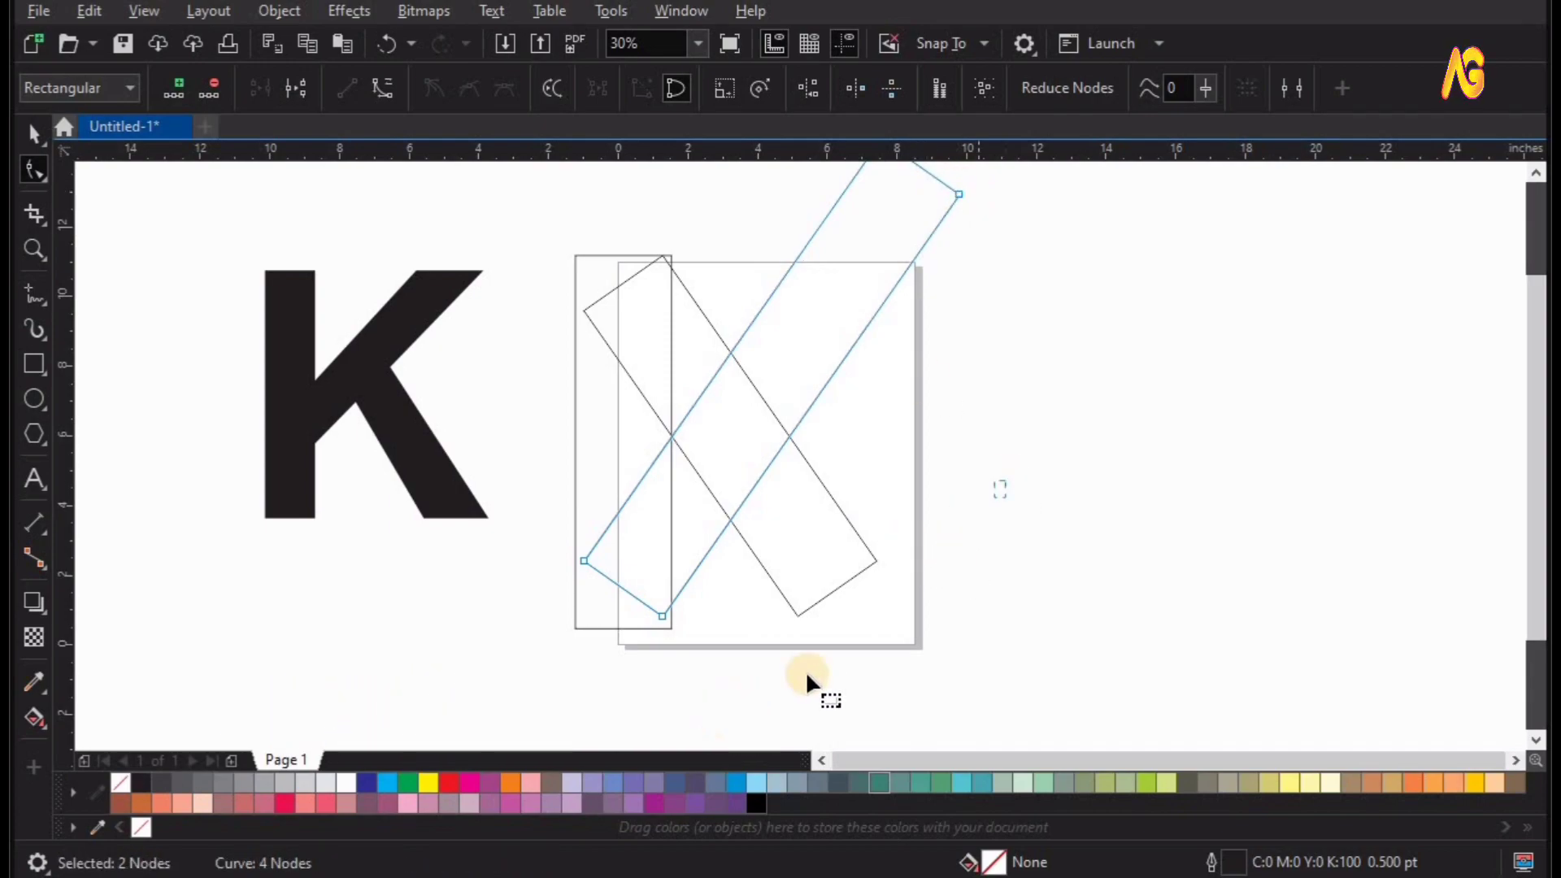
pyautogui.click(836, 590)
pyautogui.moveTo(794, 616); pyautogui.dragTo(917, 703)
pyautogui.press('space')
pyautogui.press('F4')
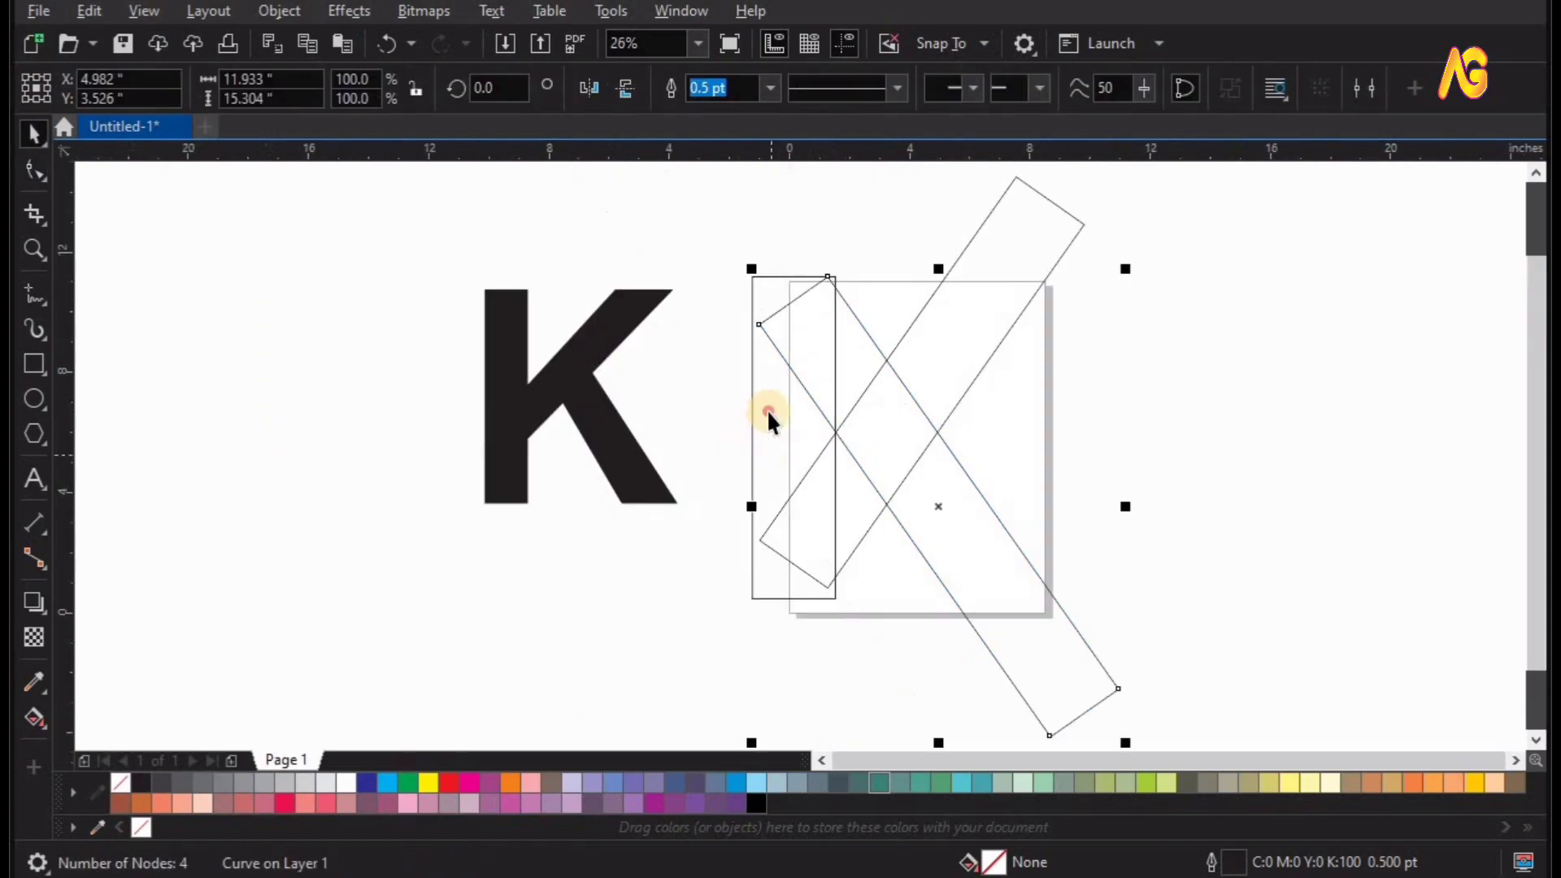
# Make a copy of the upright rectangle stretched to 500% width, about 13.8 in, across both diagonal bars.
pyautogui.click(830, 427)
pyautogui.moveTo(912, 433); pyautogui.dragTo(1140, 428)
pyautogui.click(783, 185)
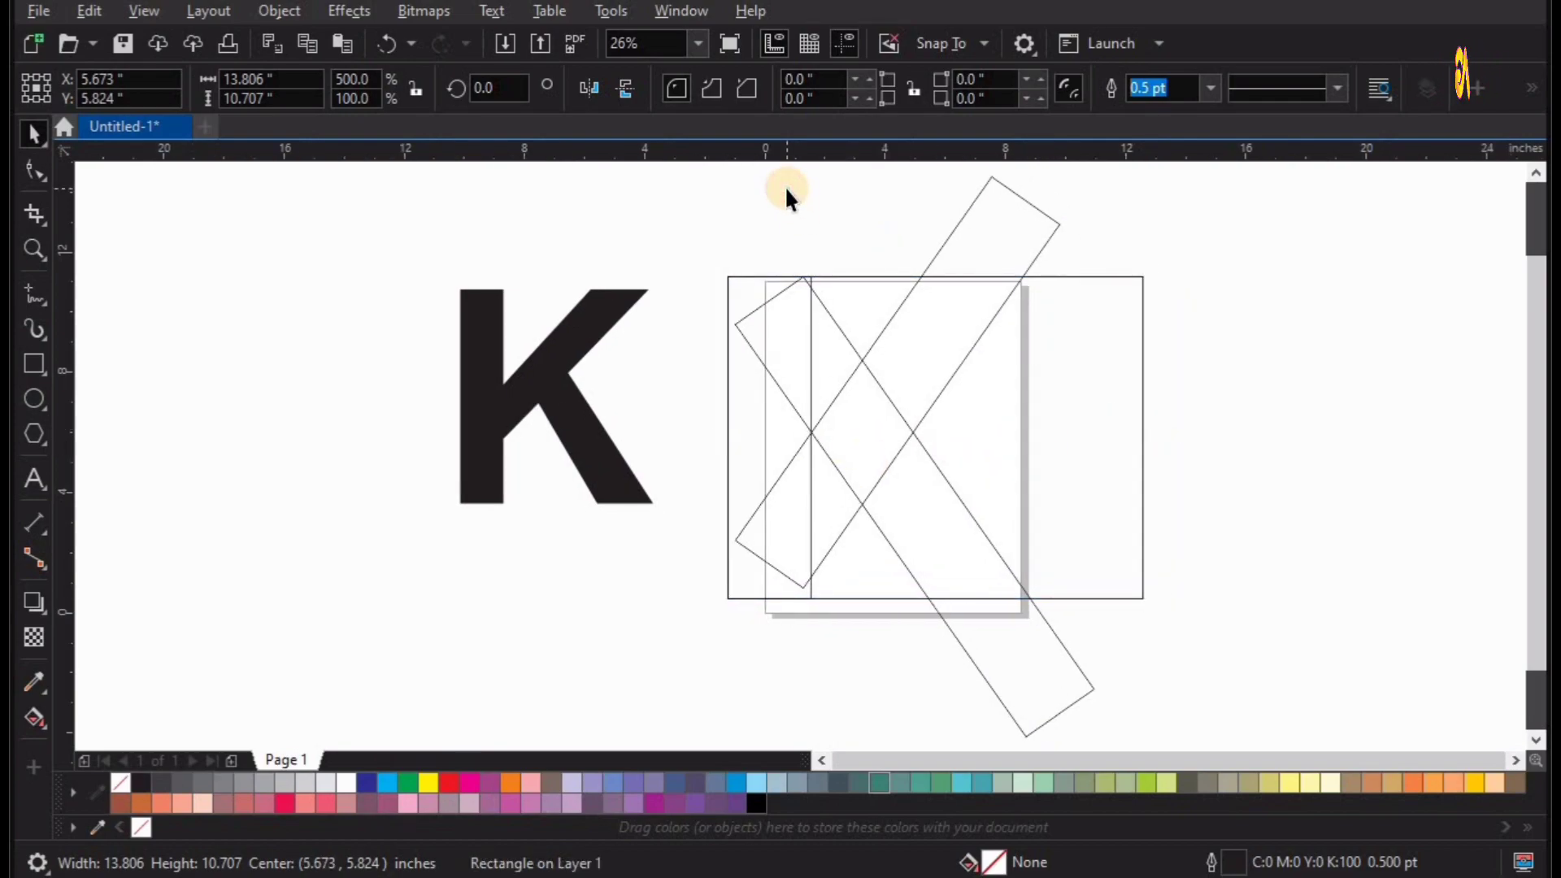
# Use Smart Fill to fill the K's two diagonal arms and upright stem with dark grey.
pyautogui.moveTo(44, 723); pyautogui.dragTo(244, 736)
pyautogui.click(979, 552)
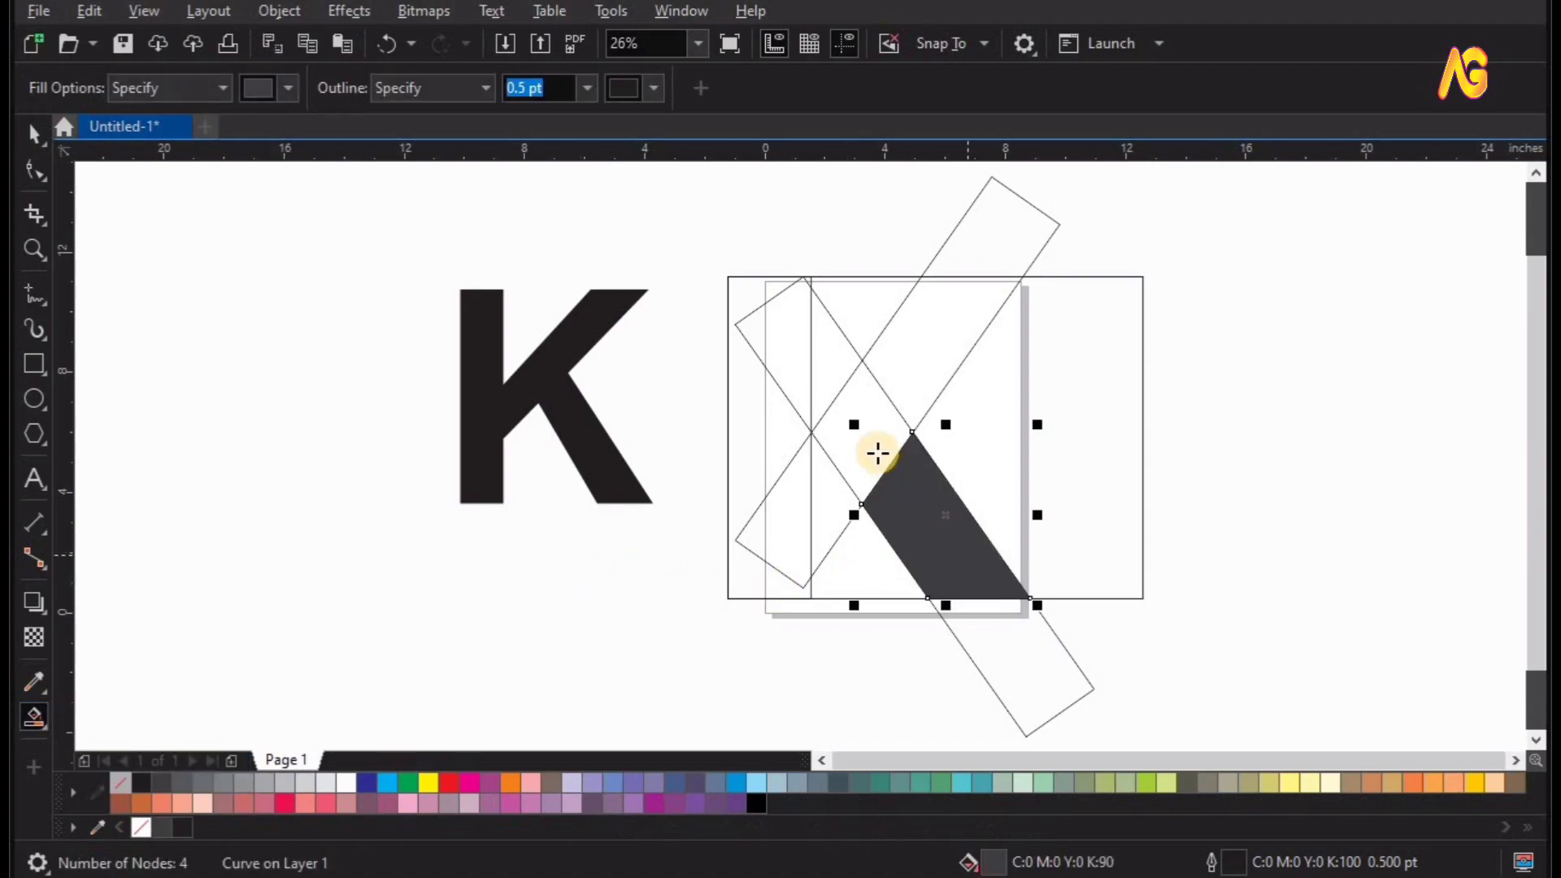
pyautogui.click(878, 450)
pyautogui.click(924, 348)
pyautogui.click(760, 297)
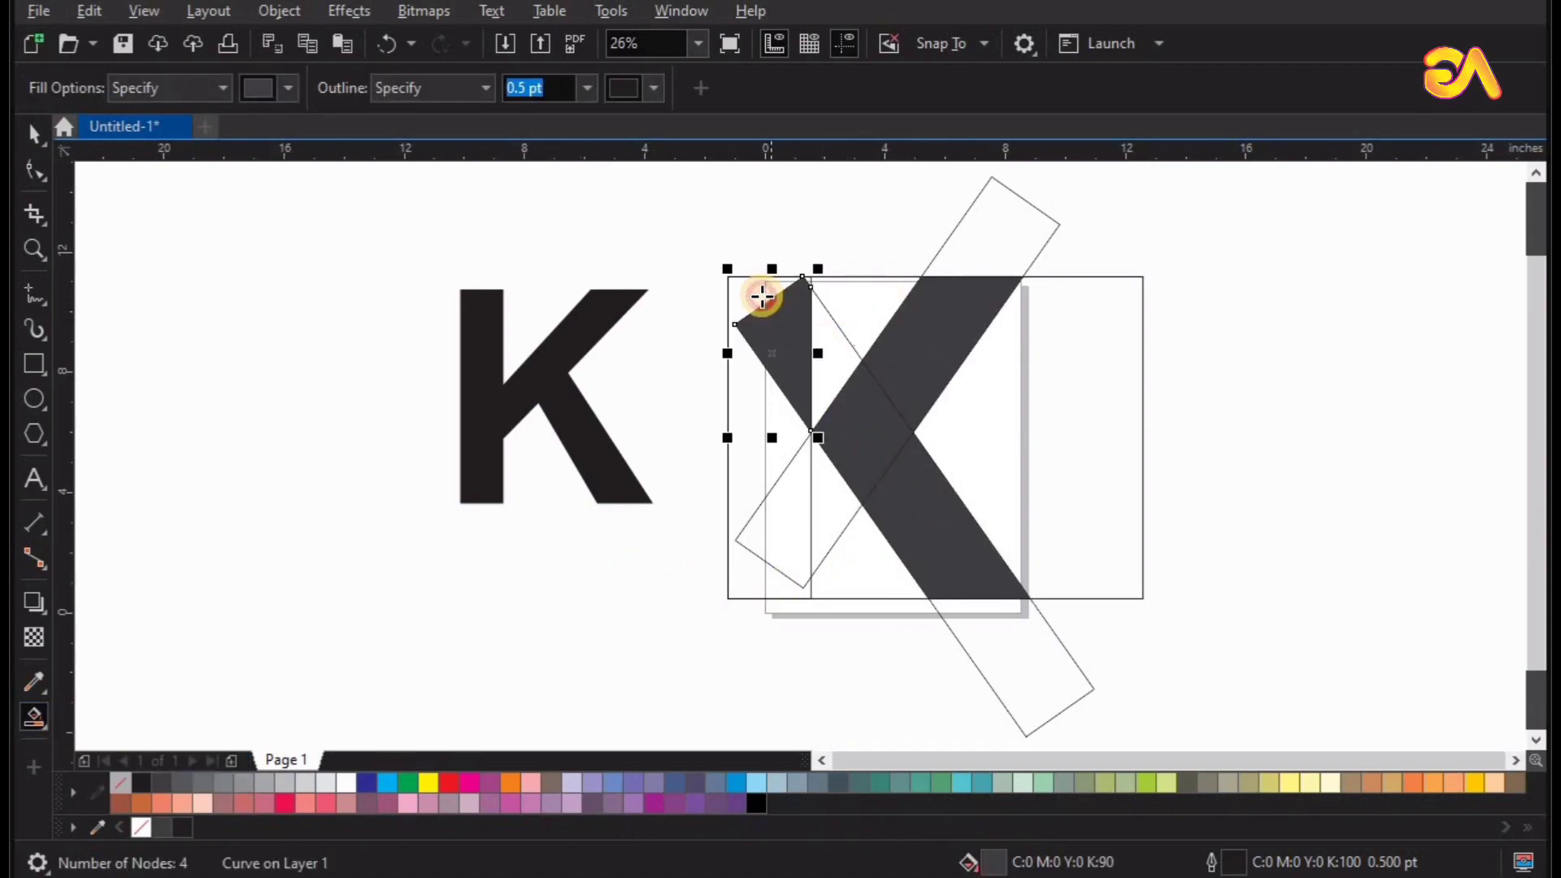
pyautogui.click(757, 499)
pyautogui.click(764, 513)
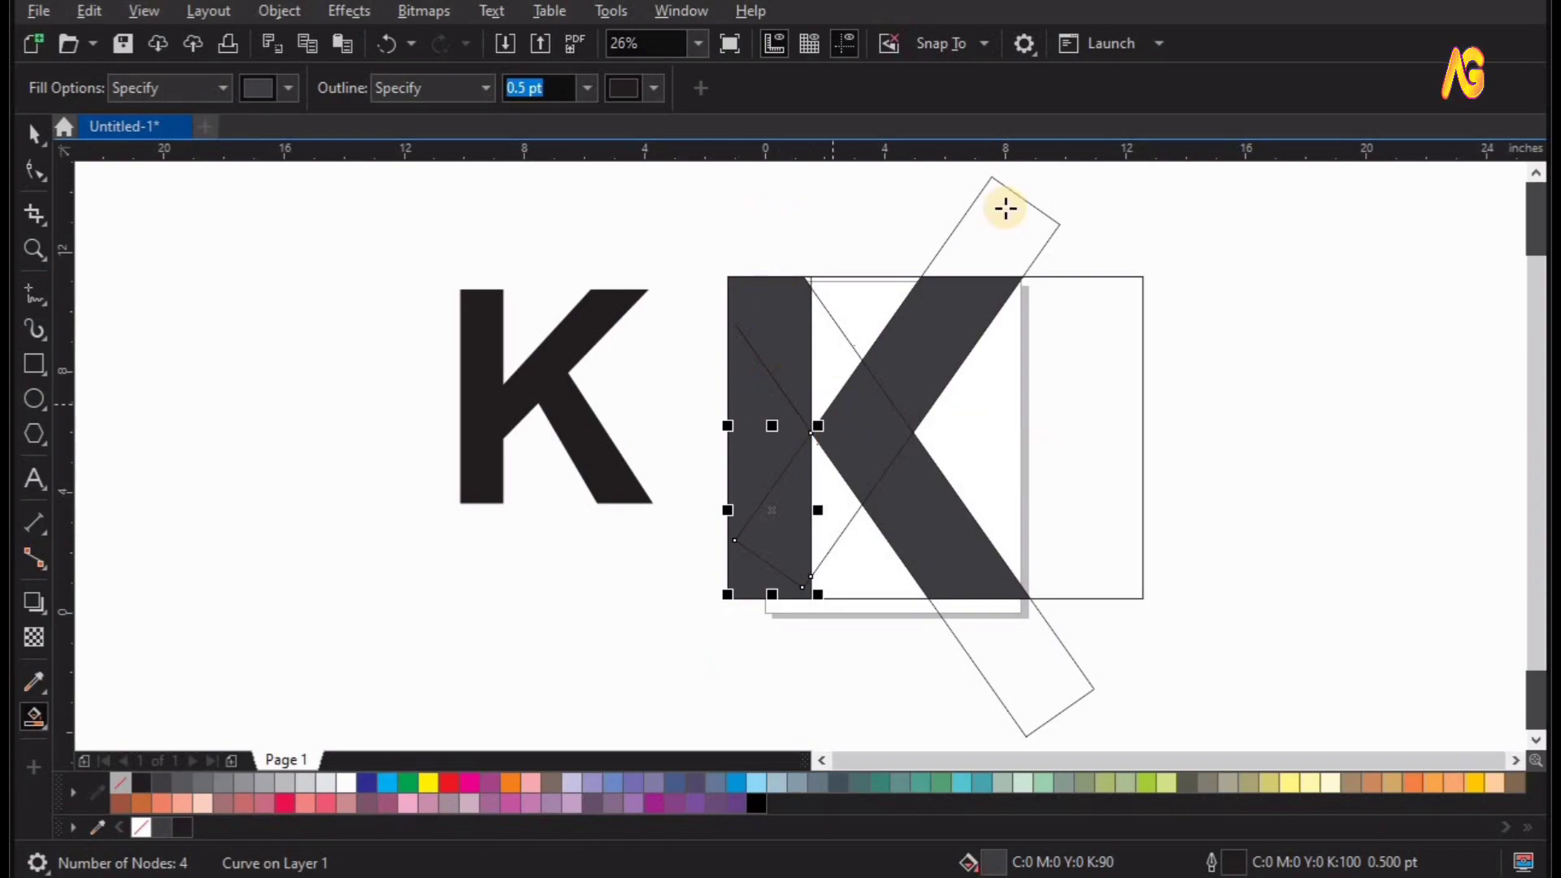
# Delete the two diagonal construction outlines and the wide rectangle, leaving the filled K shapes.
pyautogui.press('space')
pyautogui.moveTo(990, 217); pyautogui.dragTo(1188, 220)
pyautogui.press('Delete')
pyautogui.moveTo(1033, 658); pyautogui.dragTo(1201, 673)
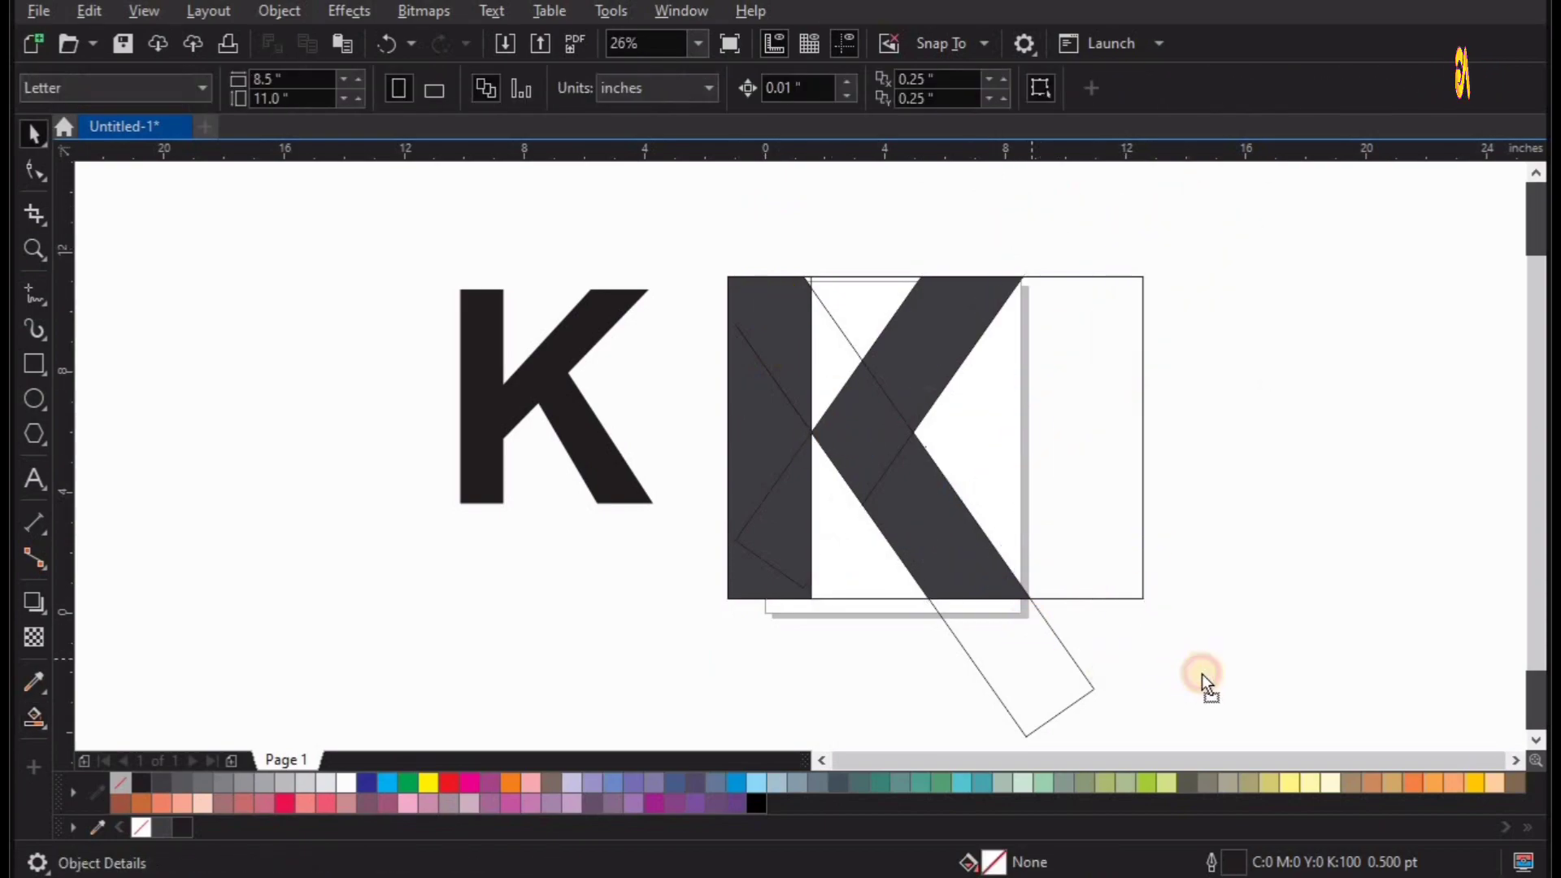
pyautogui.press('Delete')
pyautogui.moveTo(1050, 446); pyautogui.dragTo(1251, 456)
pyautogui.press('Delete')
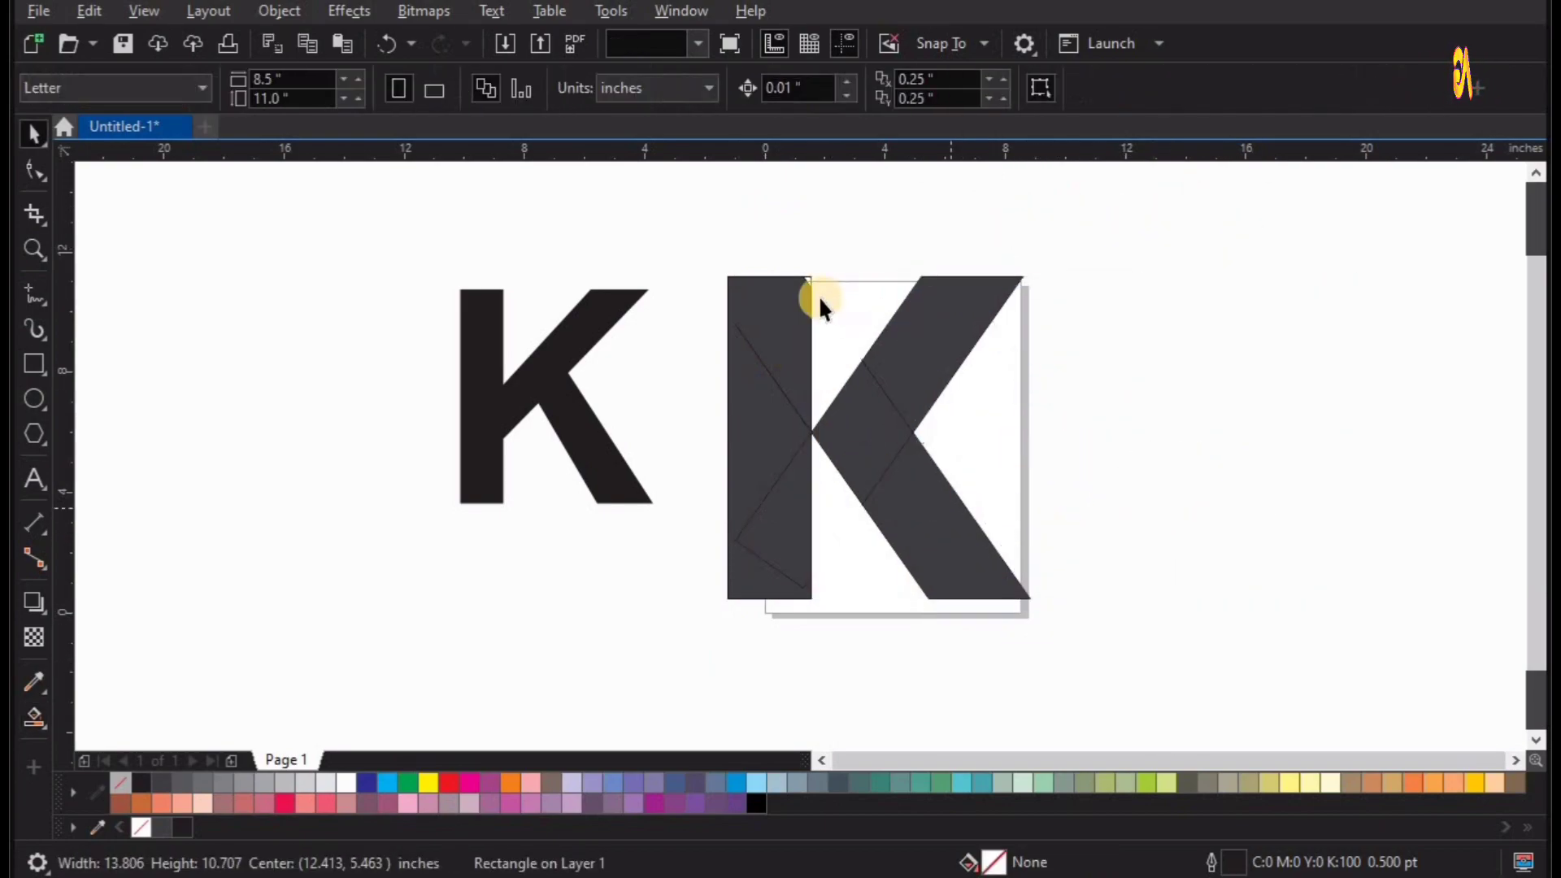
# Smart Fill the small triangular gap at the upper corner of the K's stem with dark grey.
pyautogui.press('F2')
pyautogui.moveTo(730, 258); pyautogui.dragTo(950, 336)
pyautogui.moveTo(428, 320); pyautogui.dragTo(901, 565)
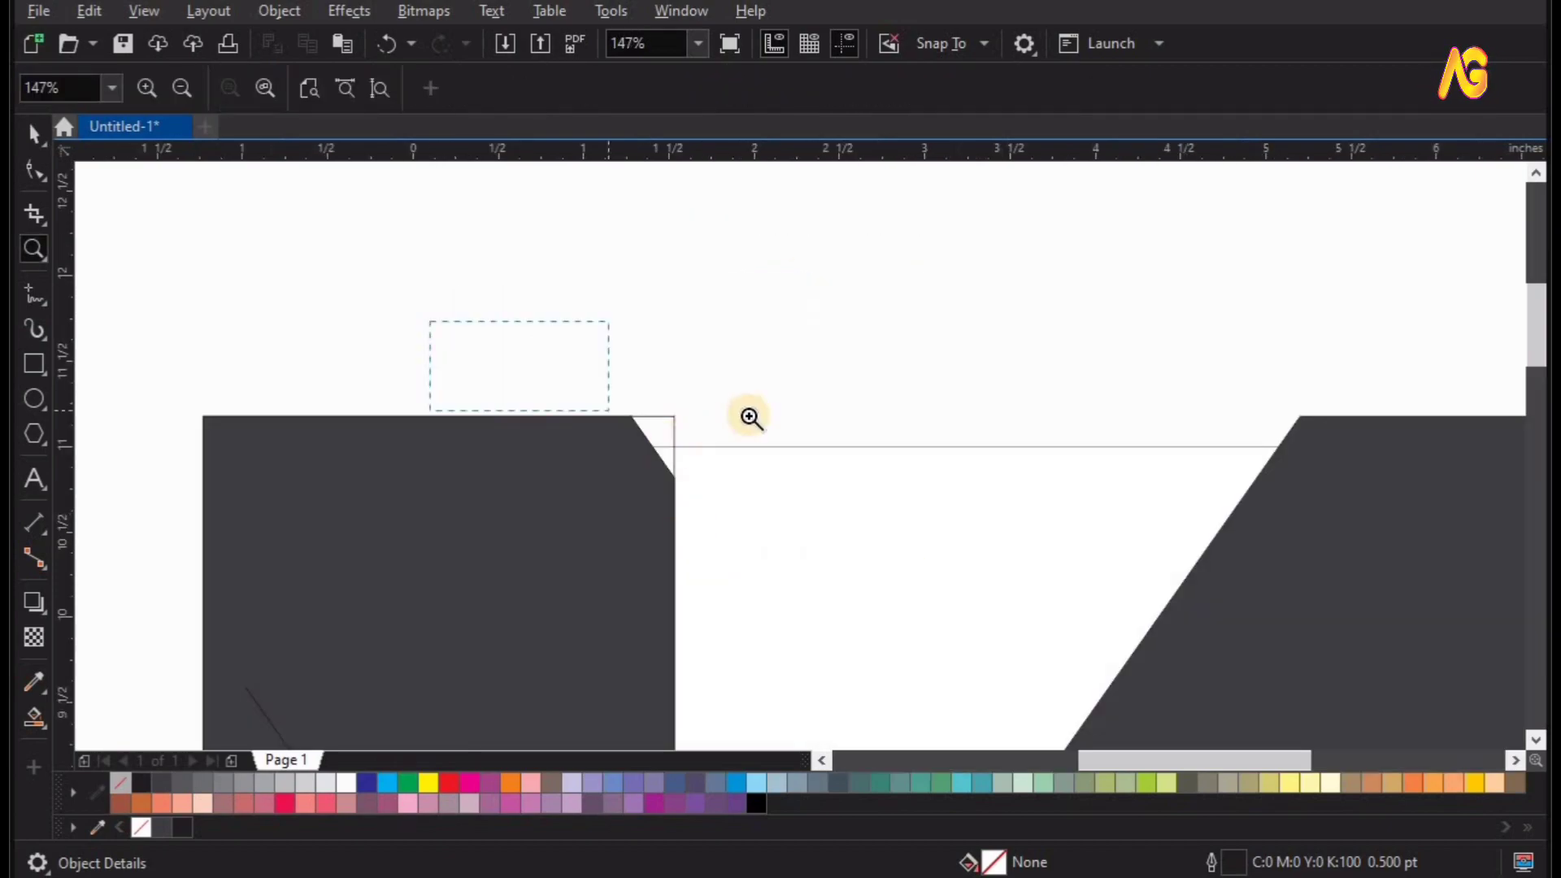
pyautogui.press('space')
pyautogui.click(39, 715)
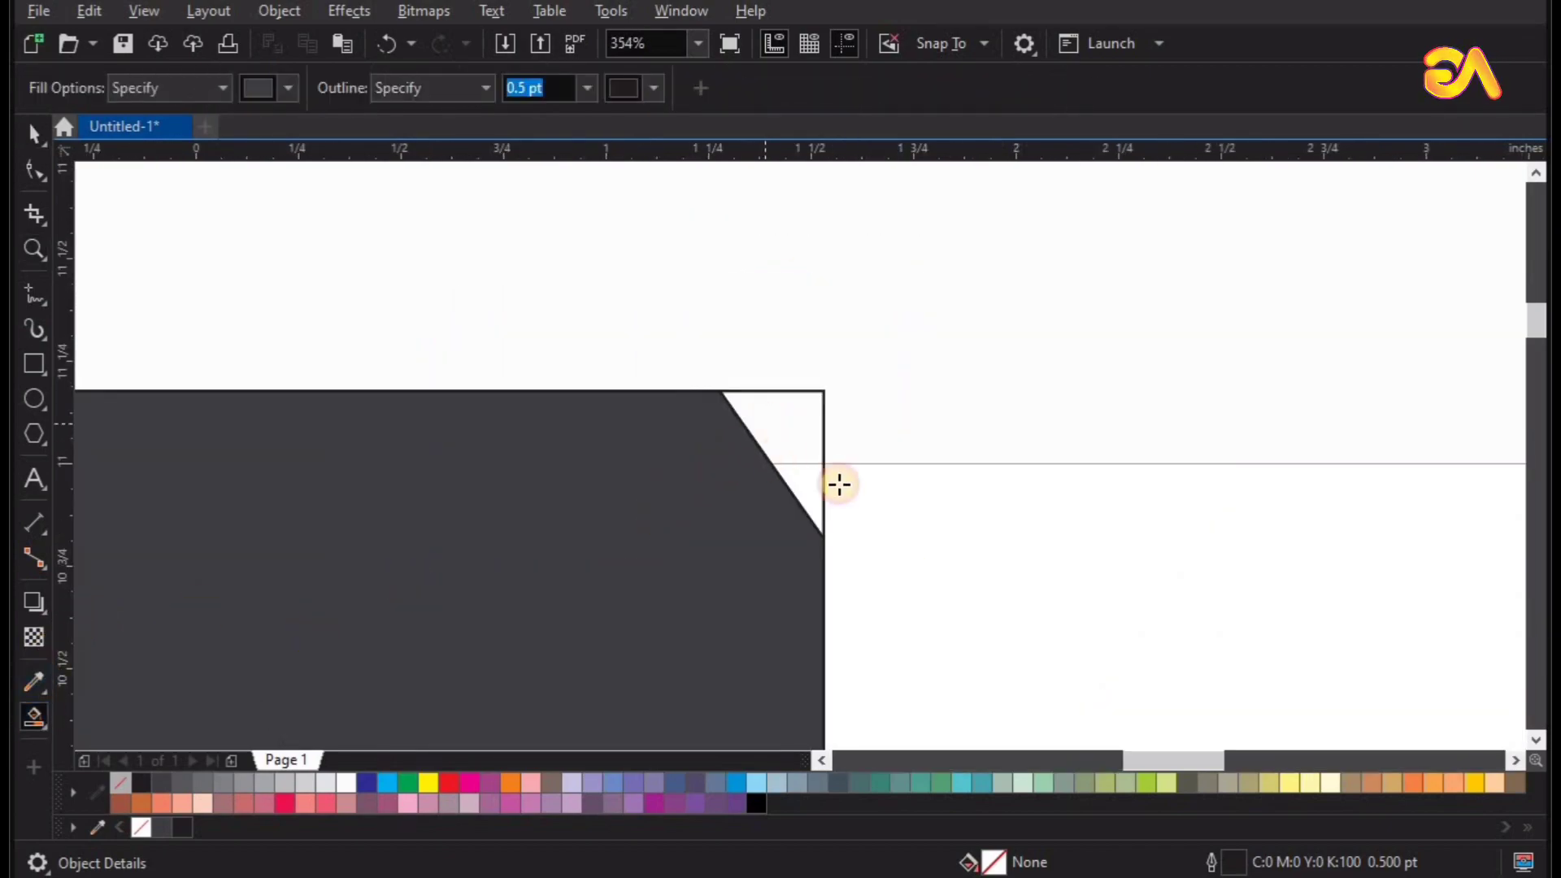
pyautogui.click(813, 492)
pyautogui.press('F4')
# Move the black reference K down so it sits vertically centred beside the constructed K.
pyautogui.press('z')
pyautogui.moveTo(567, 181); pyautogui.dragTo(1313, 651)
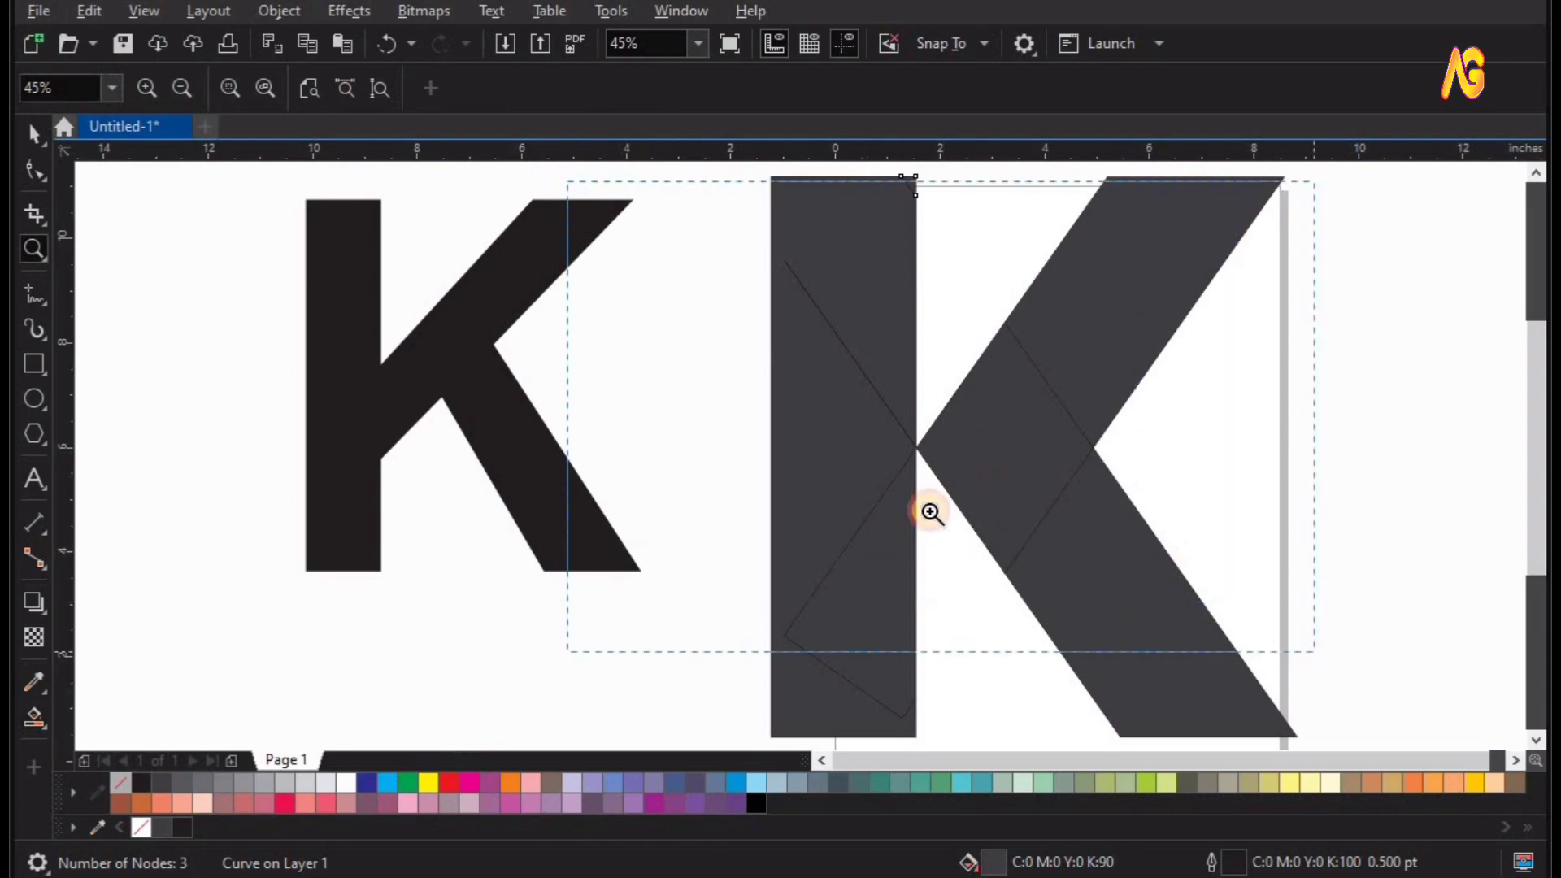
pyautogui.moveTo(592, 398); pyautogui.dragTo(1176, 624)
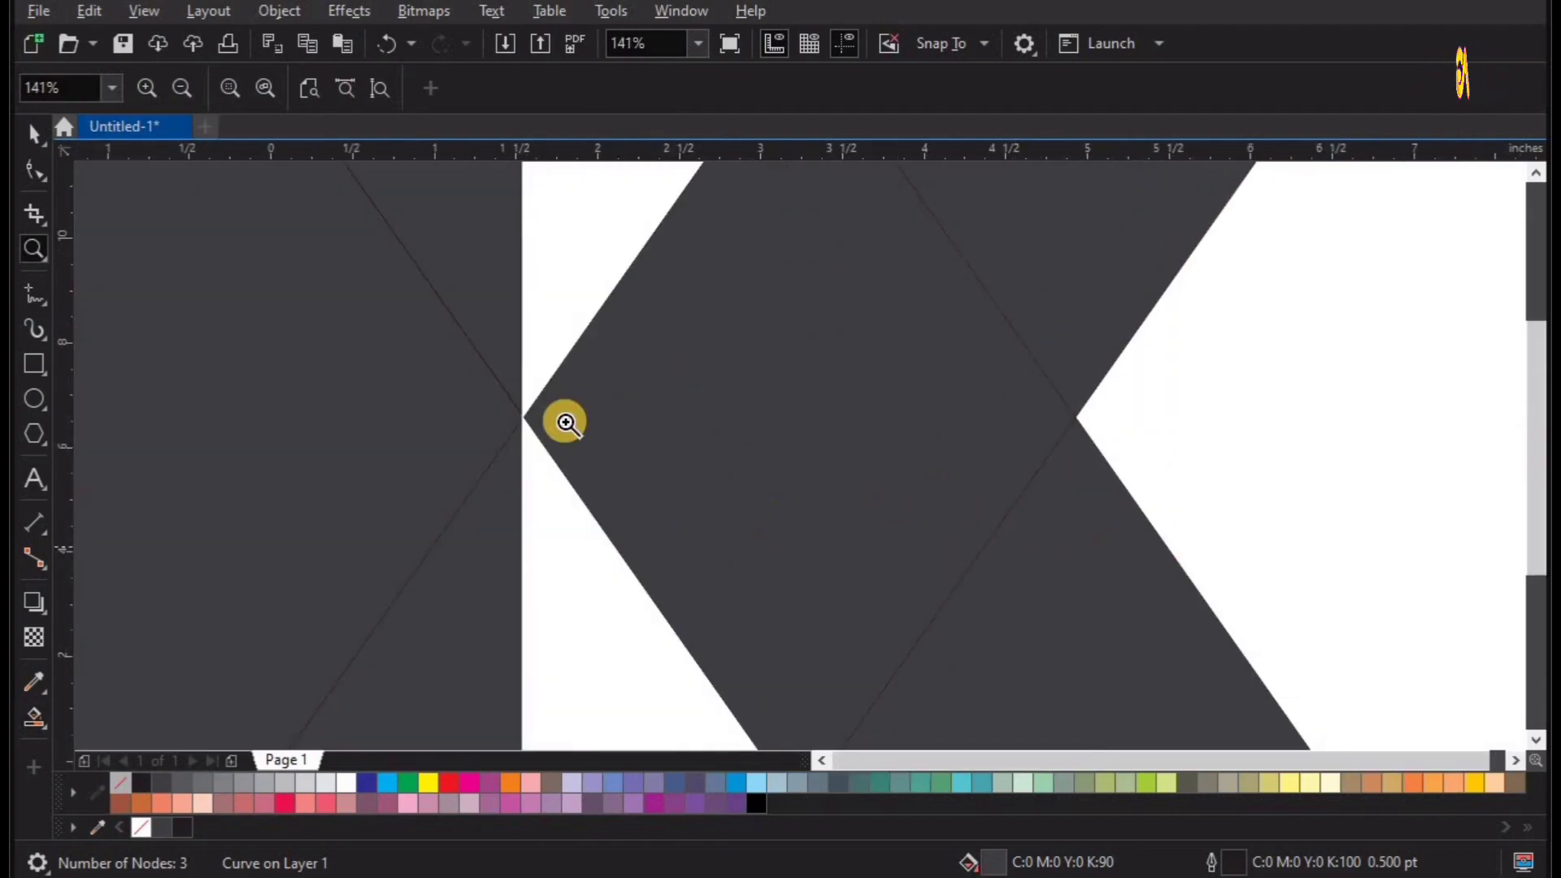
pyautogui.press('F4')
pyautogui.press('space')
pyautogui.click(530, 473)
pyautogui.moveTo(529, 472); pyautogui.dragTo(513, 537)
pyautogui.click(639, 373)
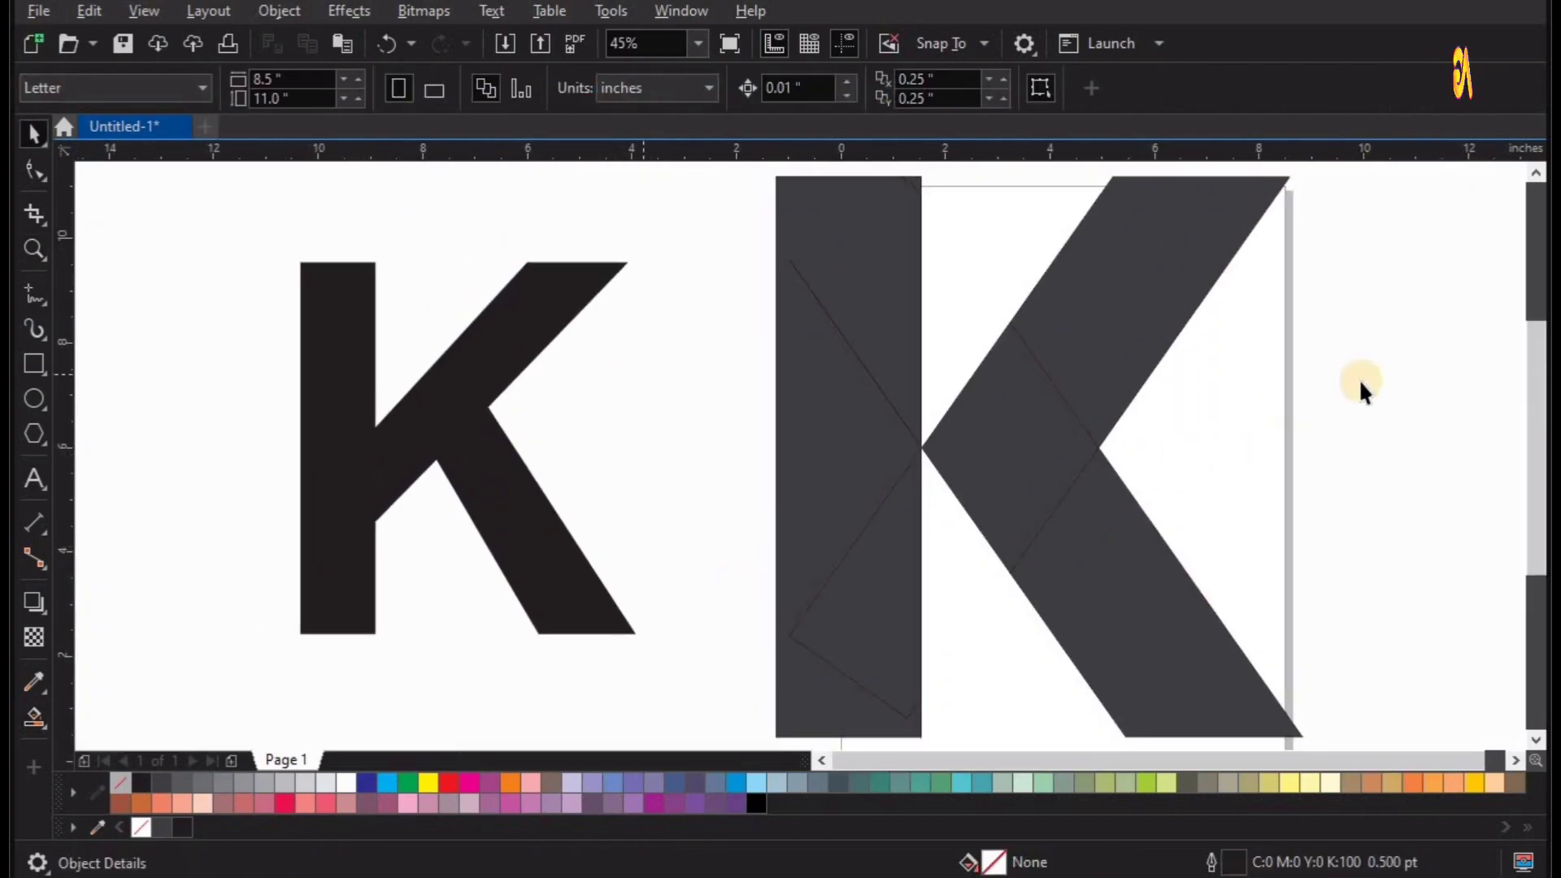
# Try to weld the pieces of the constructed K's stem into one shape.
pyautogui.scroll(-2, 814, 402)
pyautogui.moveTo(738, 230); pyautogui.dragTo(919, 679)
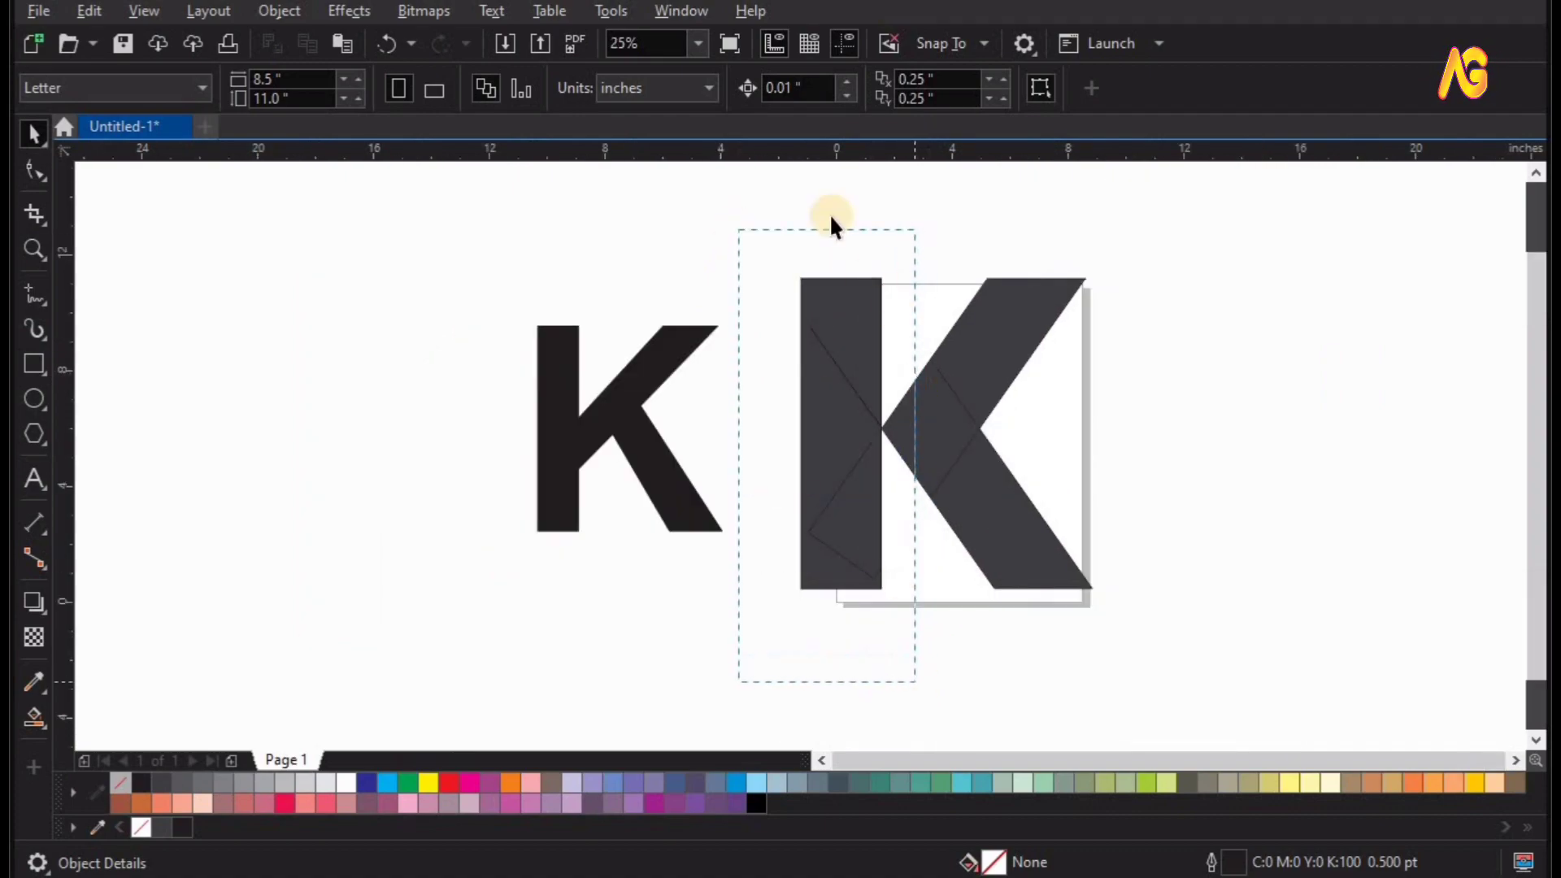
pyautogui.click(721, 93)
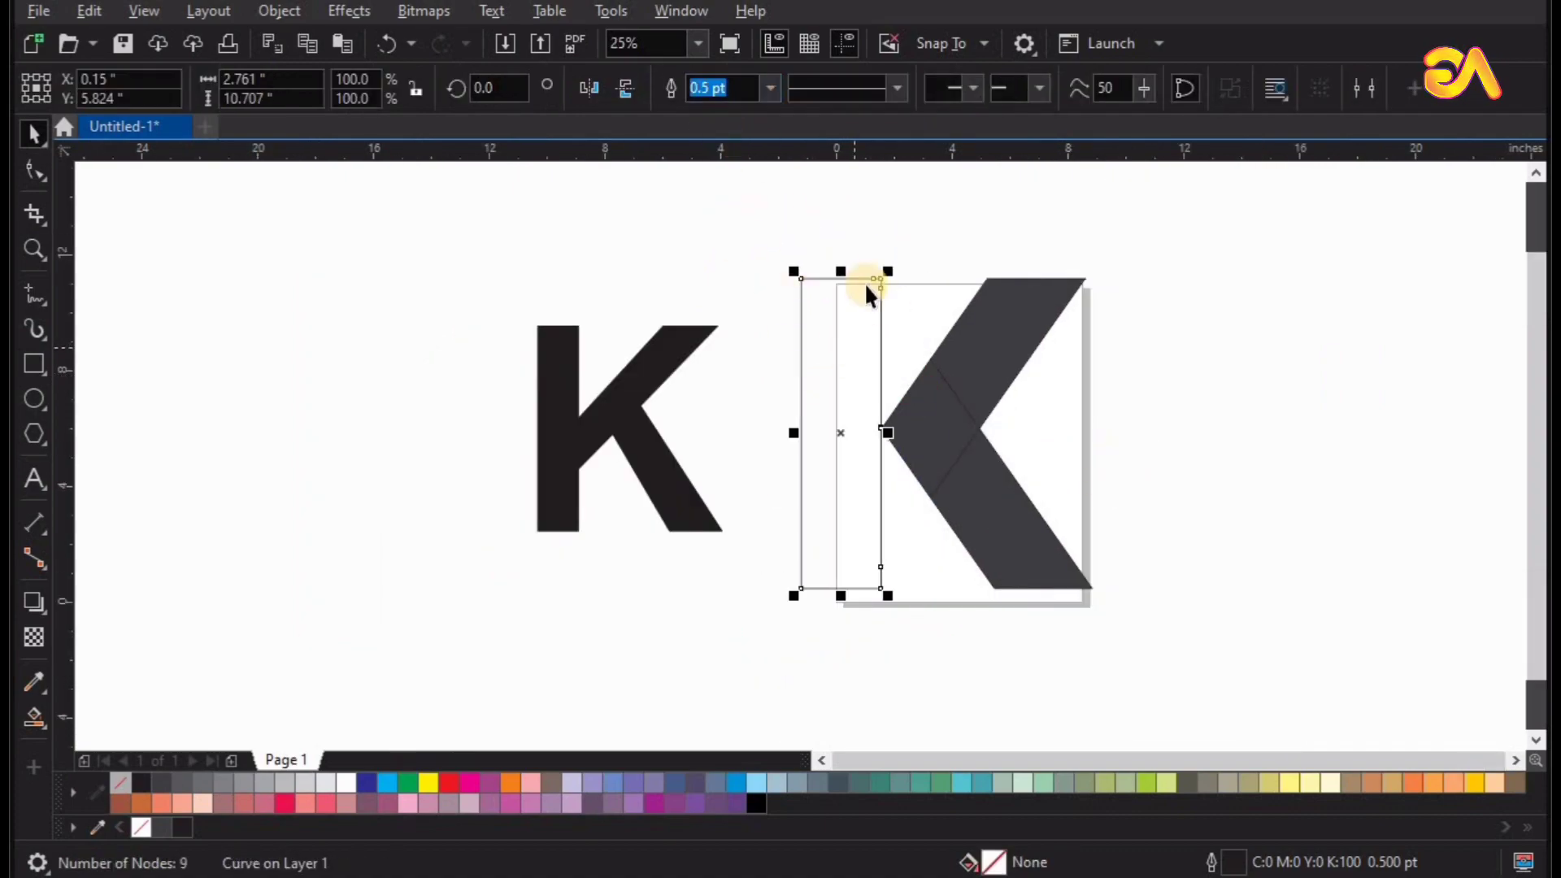
pyautogui.hotkey('ctrl', 'z')
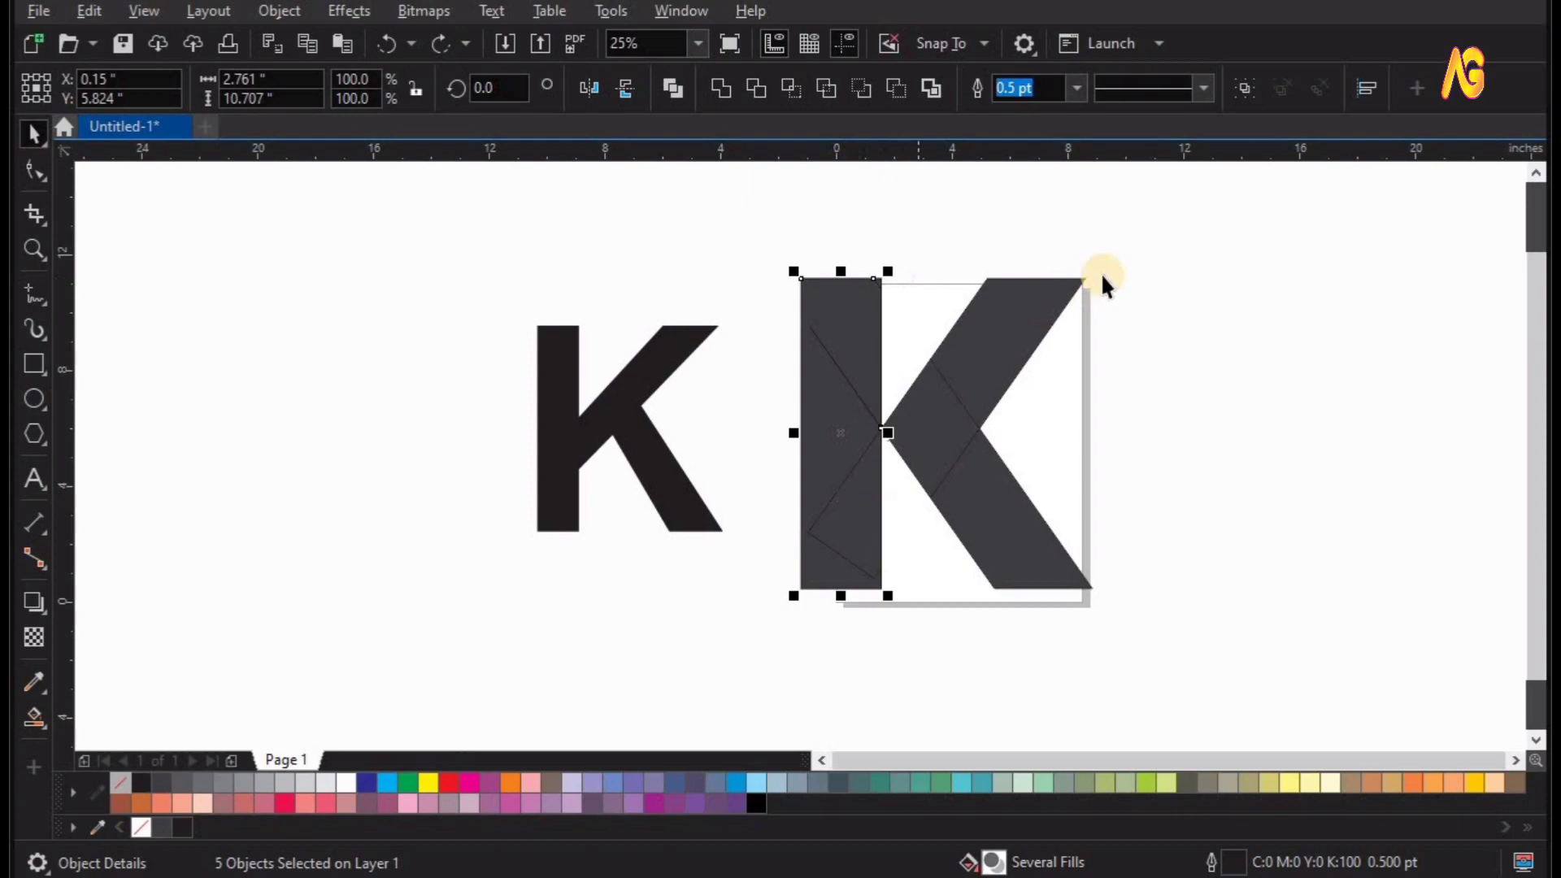
# Weld the three filled pieces of the K's diagonal arms into a single chevron shape.
pyautogui.moveTo(874, 502); pyautogui.dragTo(877, 679)
pyautogui.moveTo(967, 493); pyautogui.dragTo(1141, 499)
pyautogui.hotkey('ctrl', 'z')
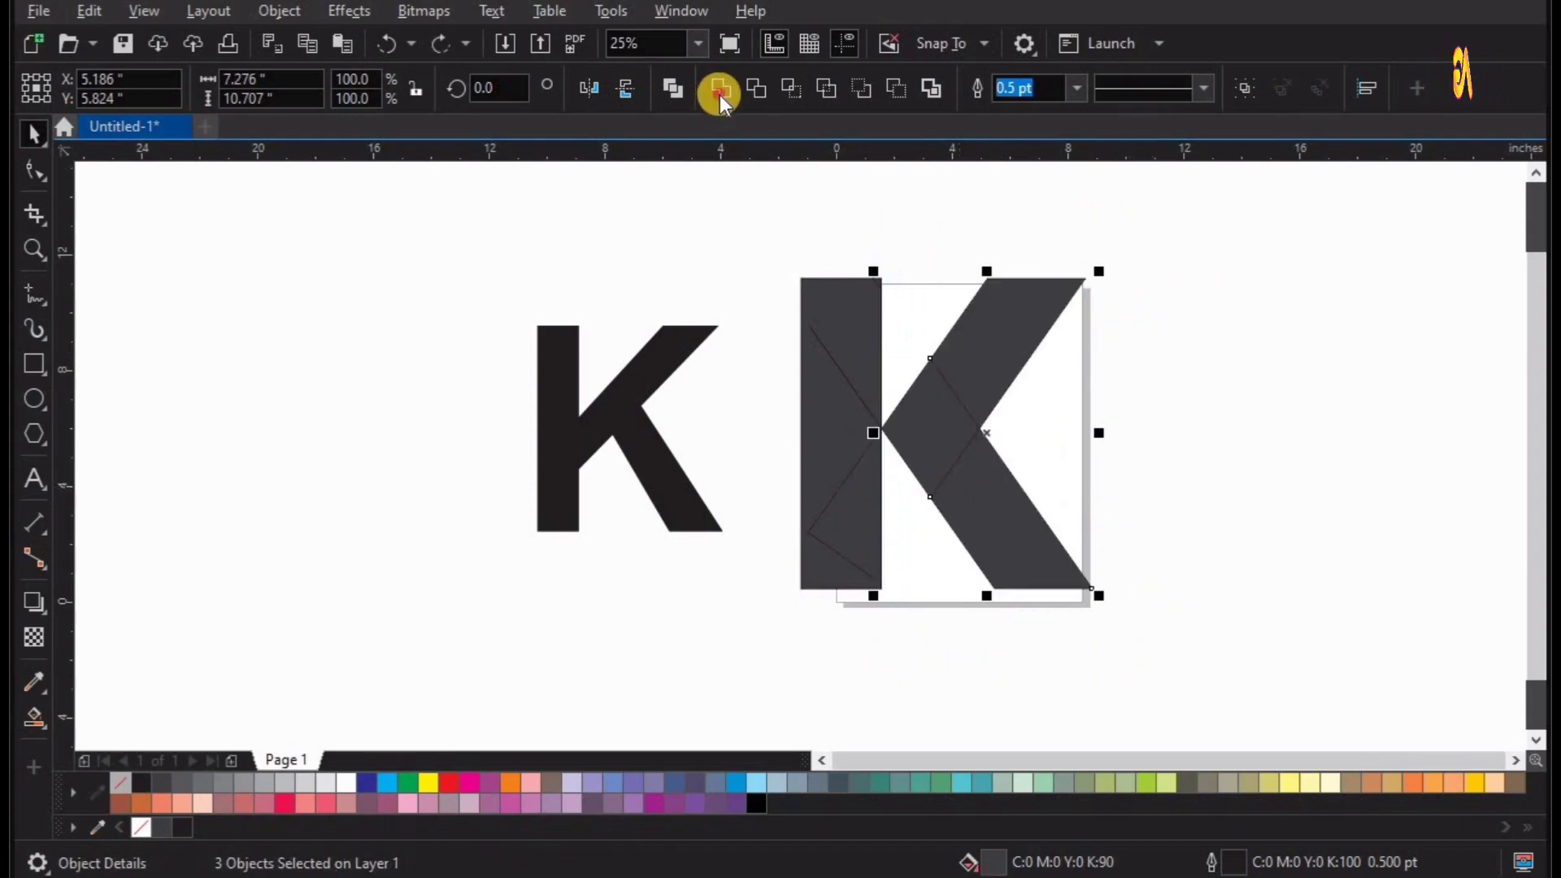
pyautogui.click(721, 88)
pyautogui.click(964, 204)
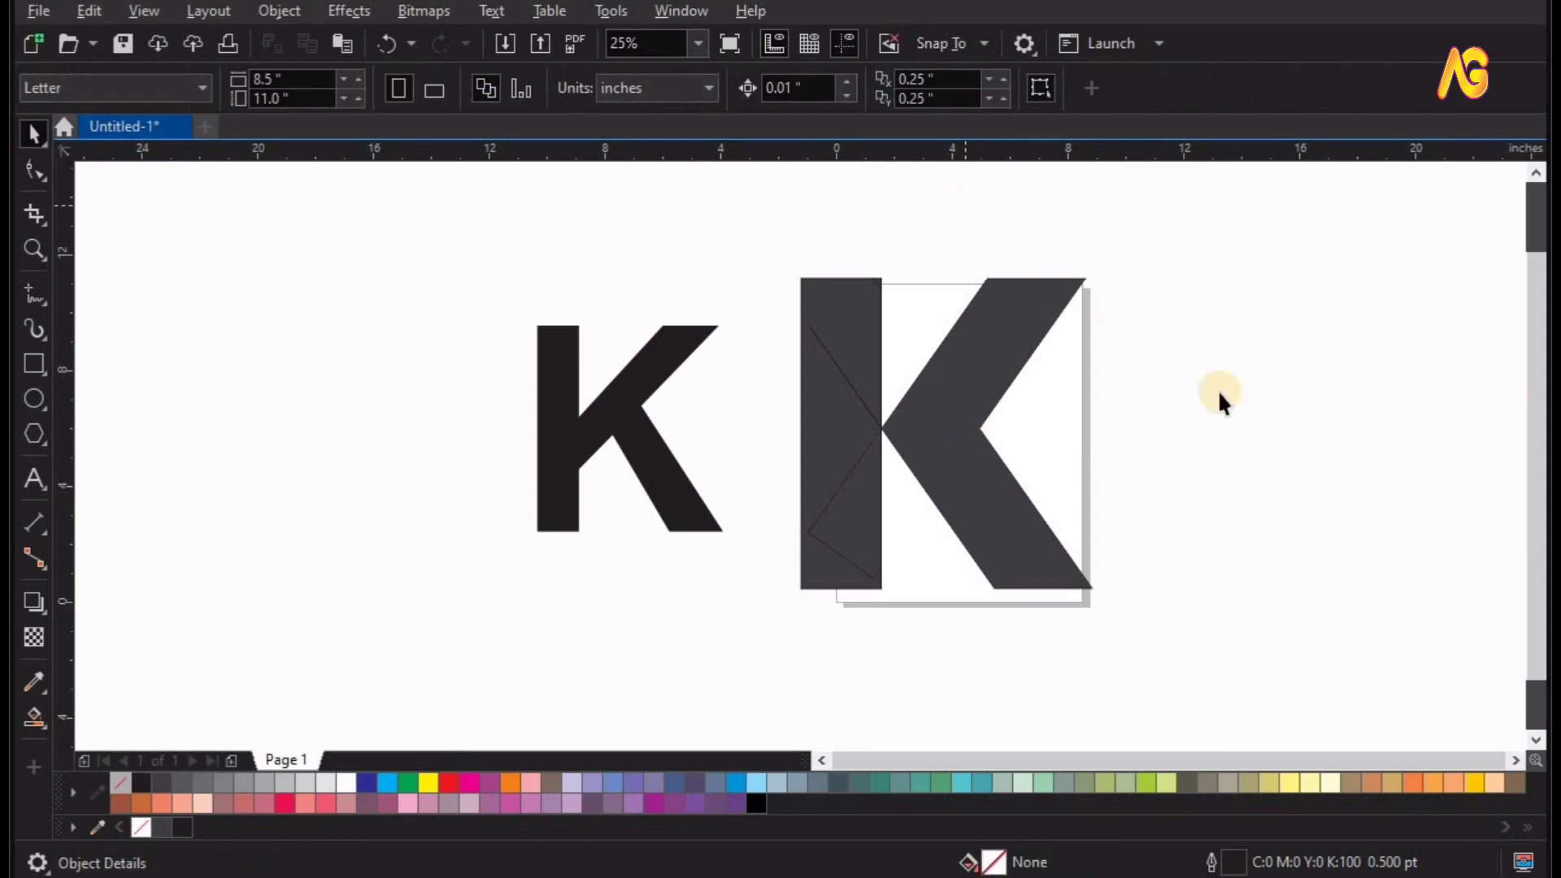
# Delete the black reference text K, leaving only the constructed dark grey K.
pyautogui.scroll(3, 1218, 389)
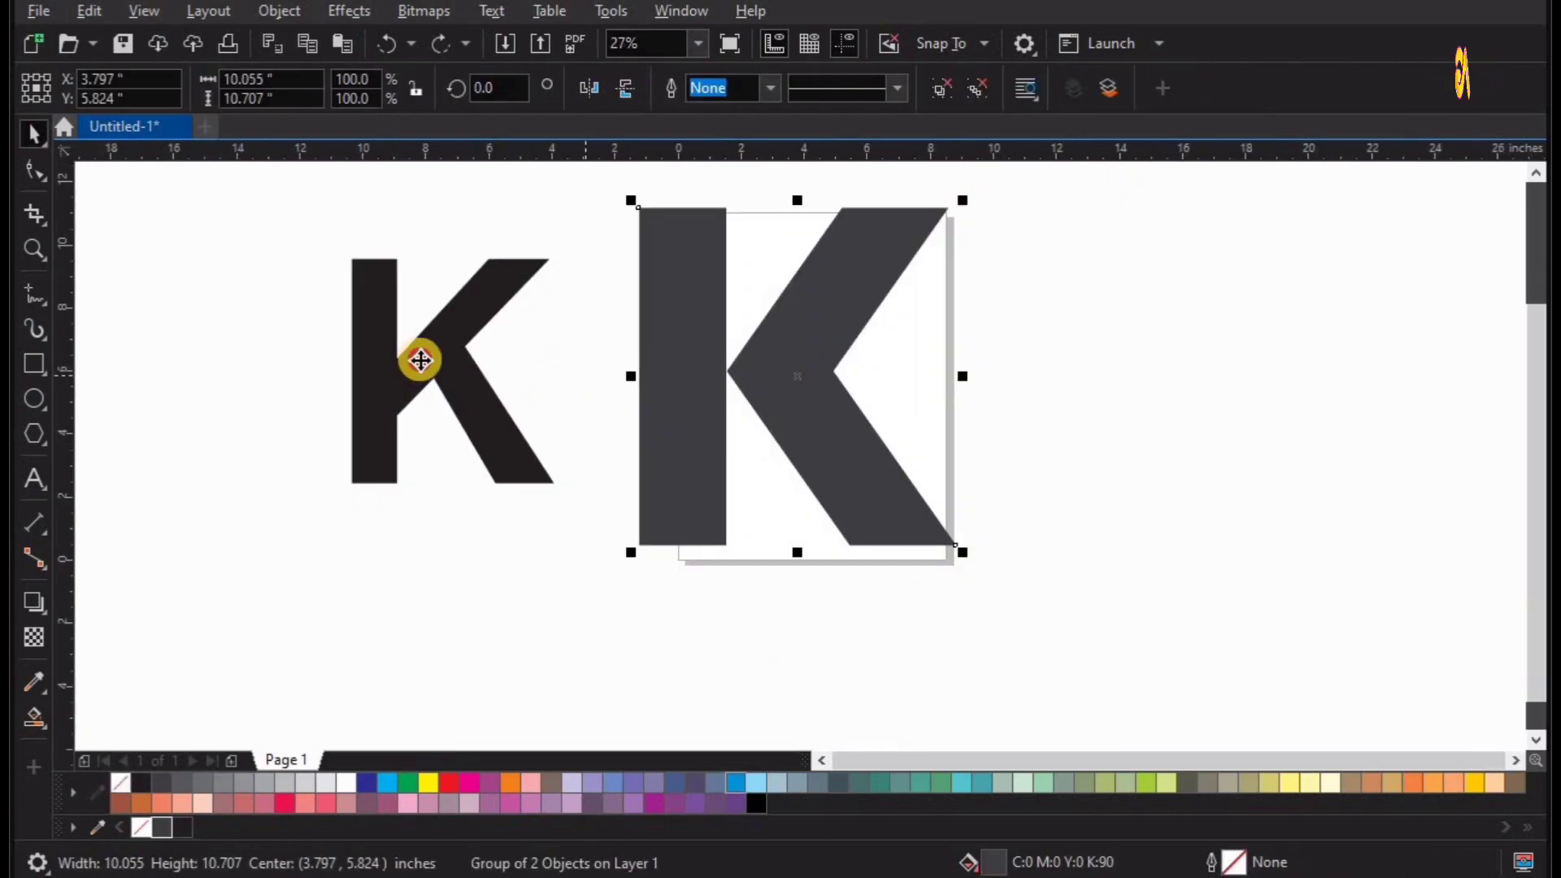
pyautogui.click(420, 359)
pyautogui.rightClick(421, 360)
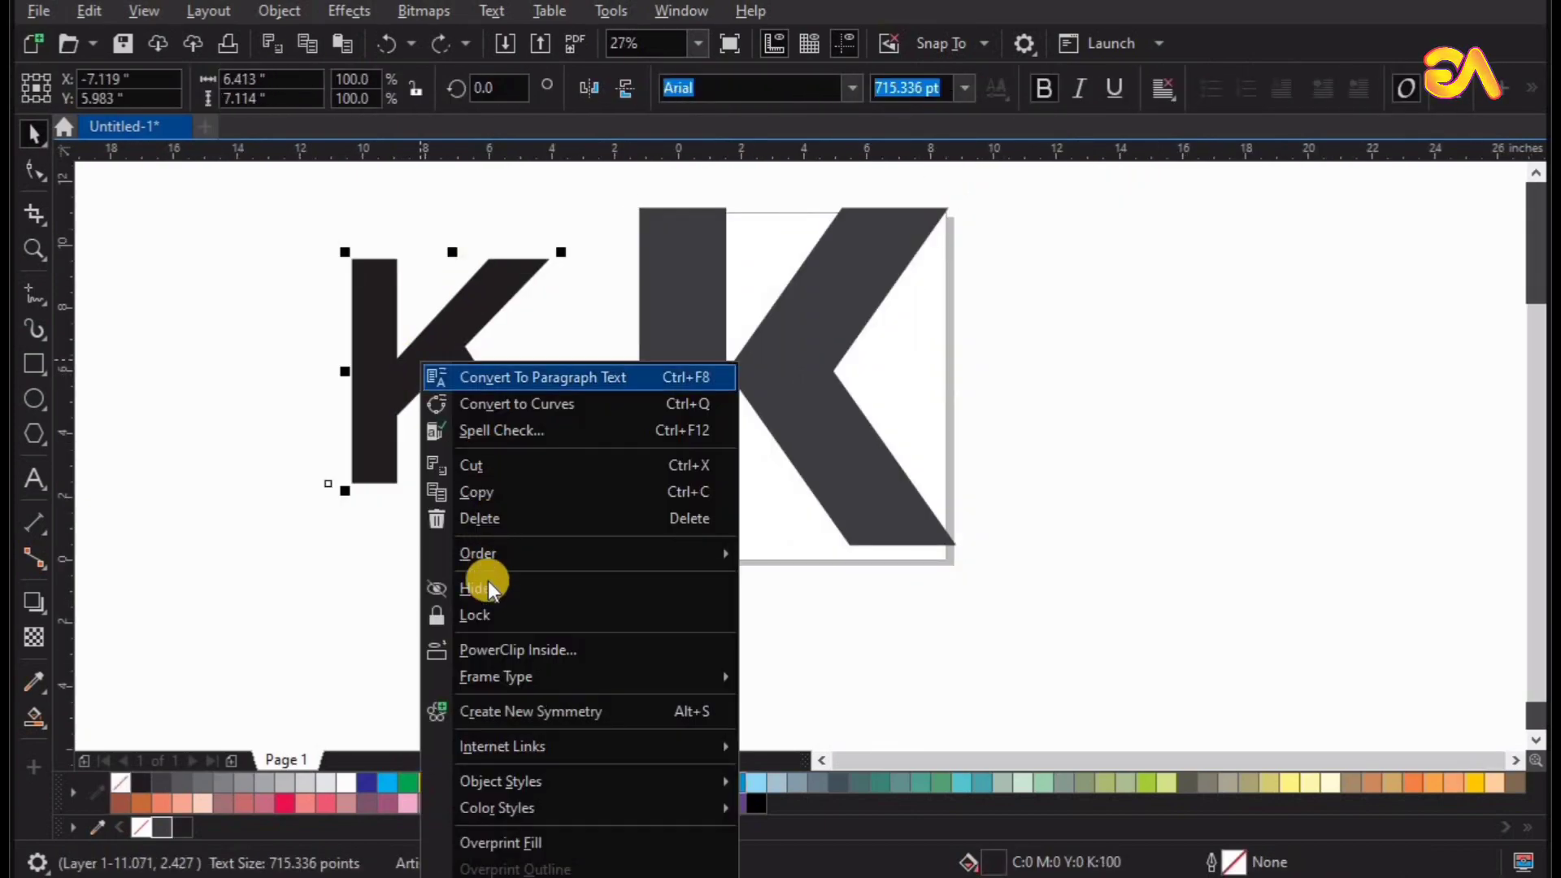
pyautogui.click(474, 519)
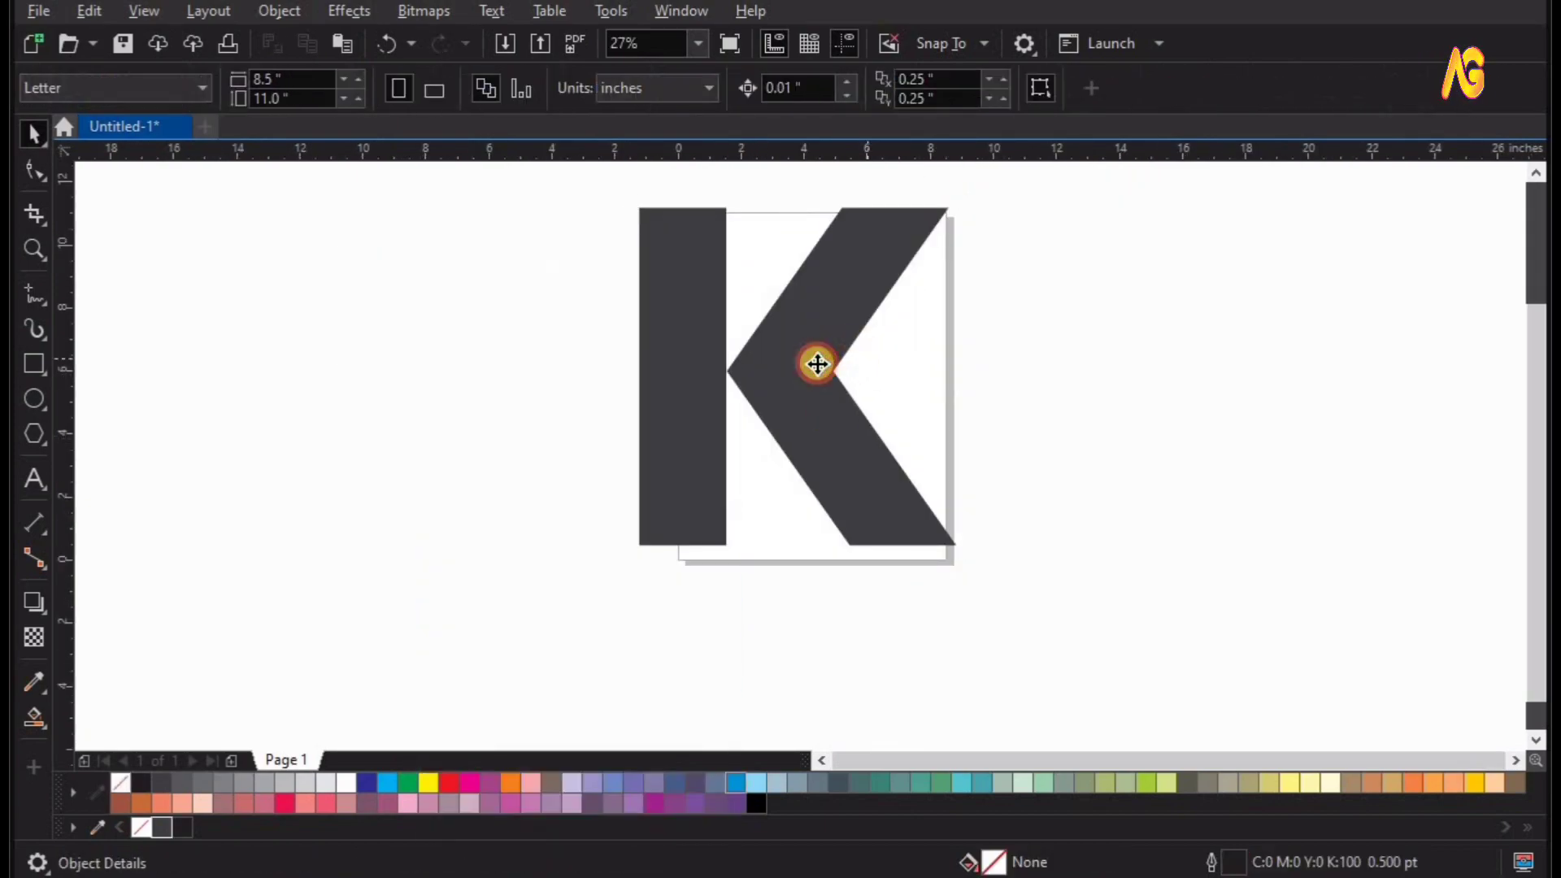
# Place a copy of the grouped K about 13.7 in to the right of the original.
pyautogui.click(797, 370)
pyautogui.click(796, 370)
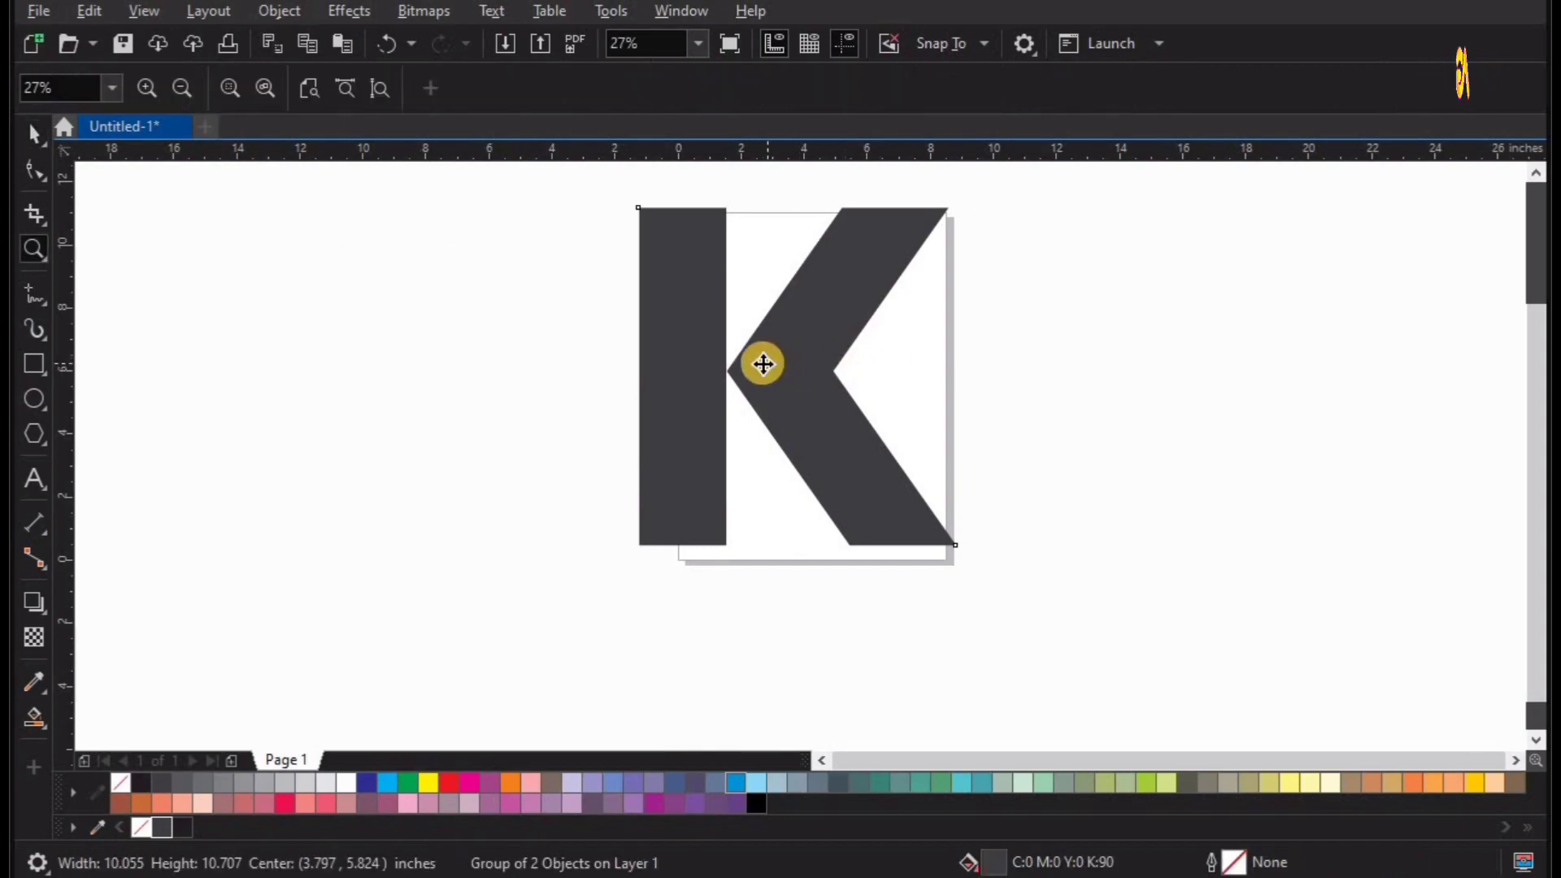
pyautogui.press('space')
pyautogui.moveTo(764, 363); pyautogui.dragTo(1192, 410)
pyautogui.press('space')
pyautogui.moveTo(599, 615); pyautogui.dragTo(1316, 150)
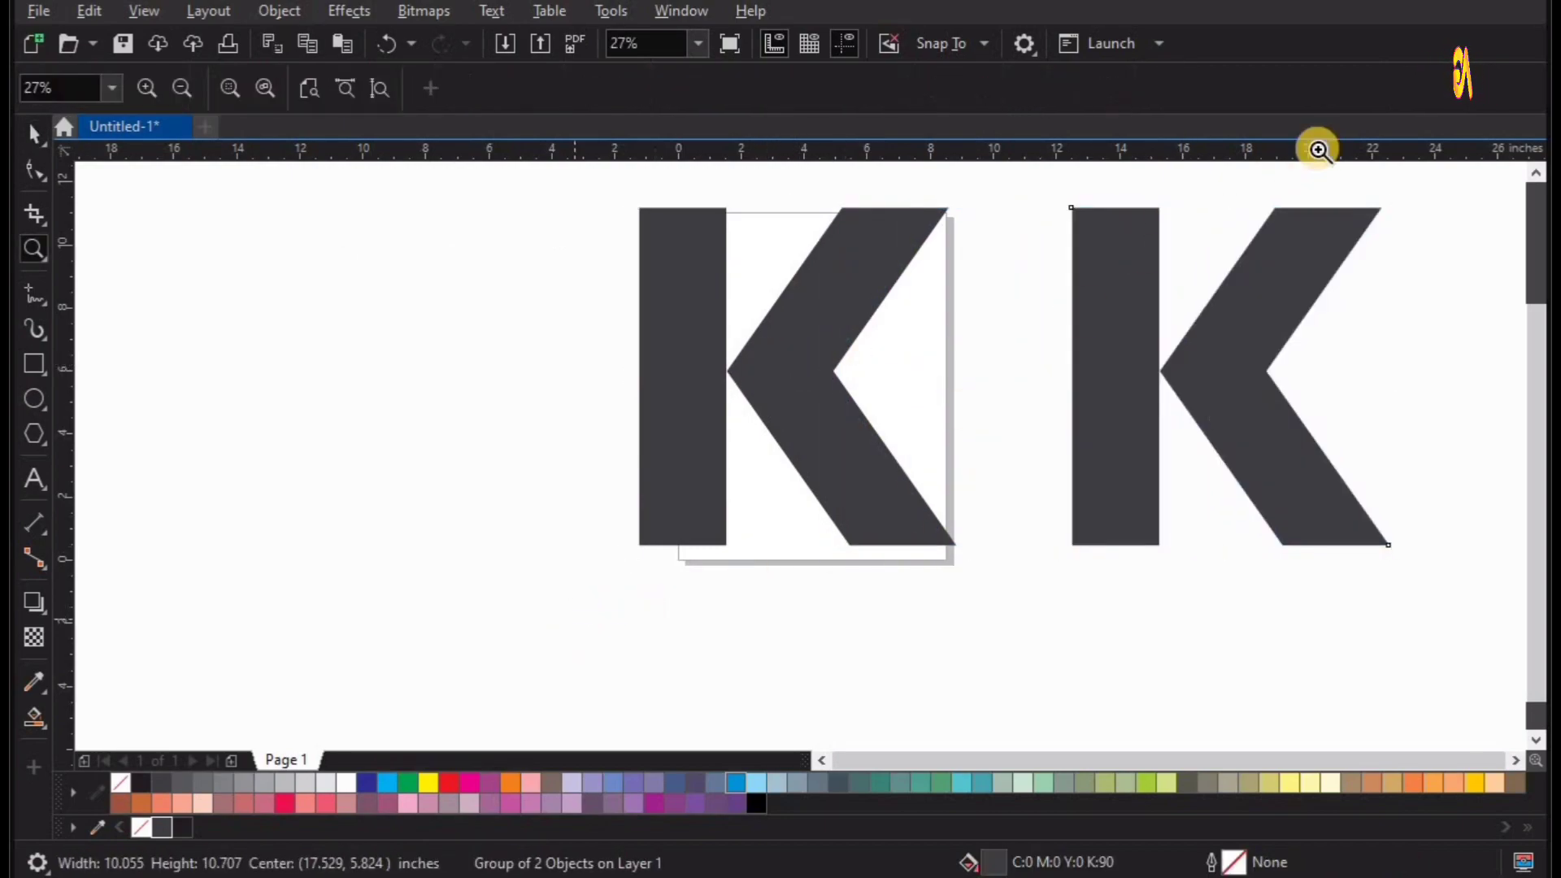
# Select both K's and move them together about 20 in to the right, off the page.
pyautogui.scroll(-1, 907, 522)
pyautogui.press('space')
pyautogui.hotkey('ctrl', 'a')
pyautogui.moveTo(954, 532); pyautogui.dragTo(1320, 577)
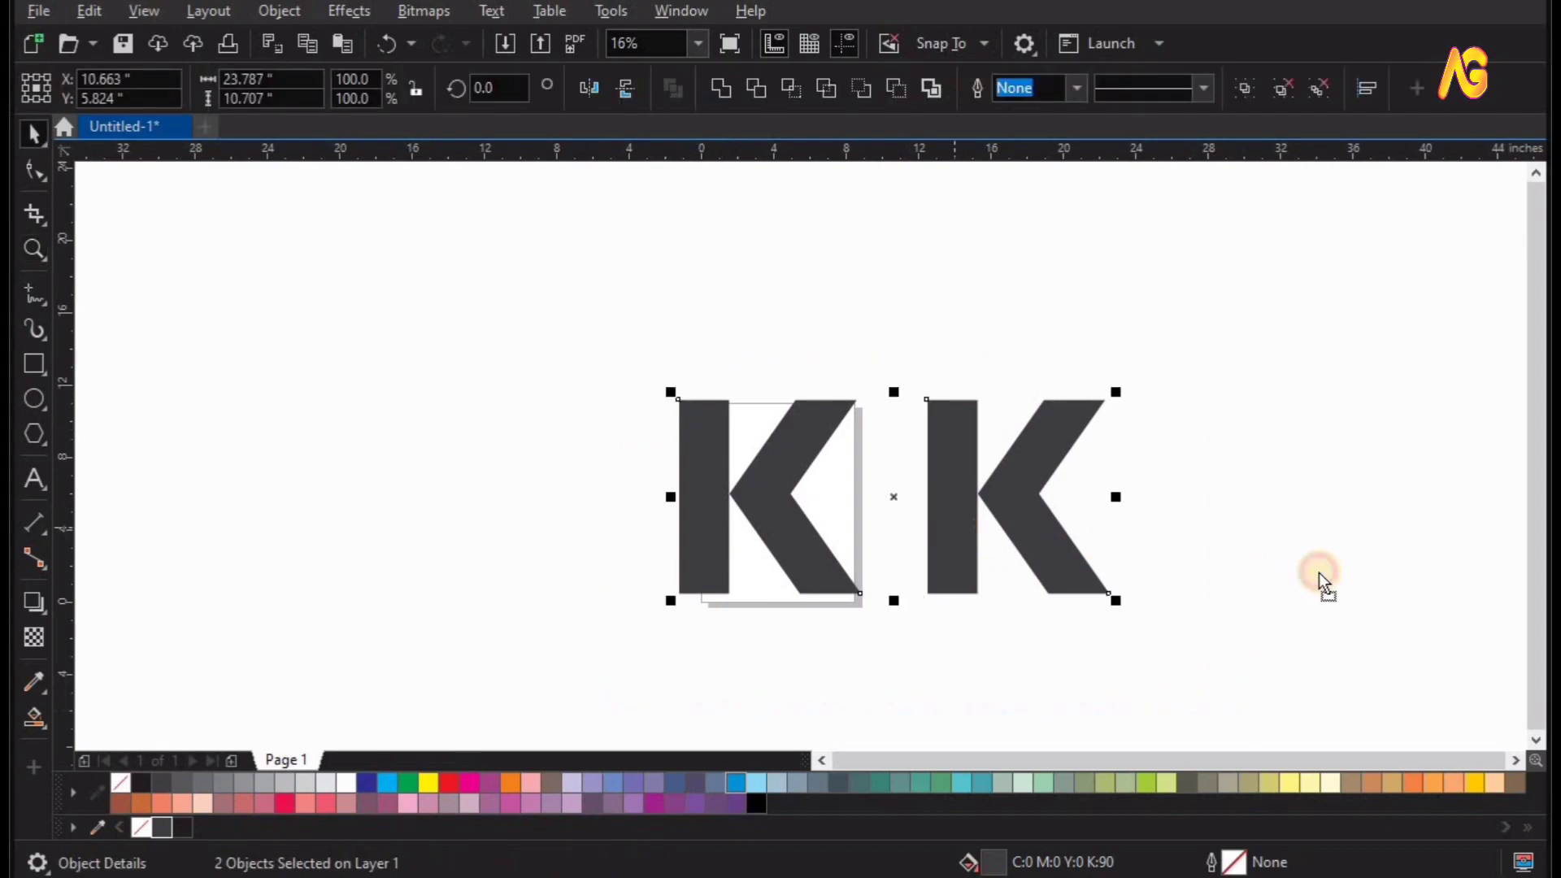
pyautogui.press('F4')
pyautogui.scroll(-2, 691, 416)
pyautogui.press('space')
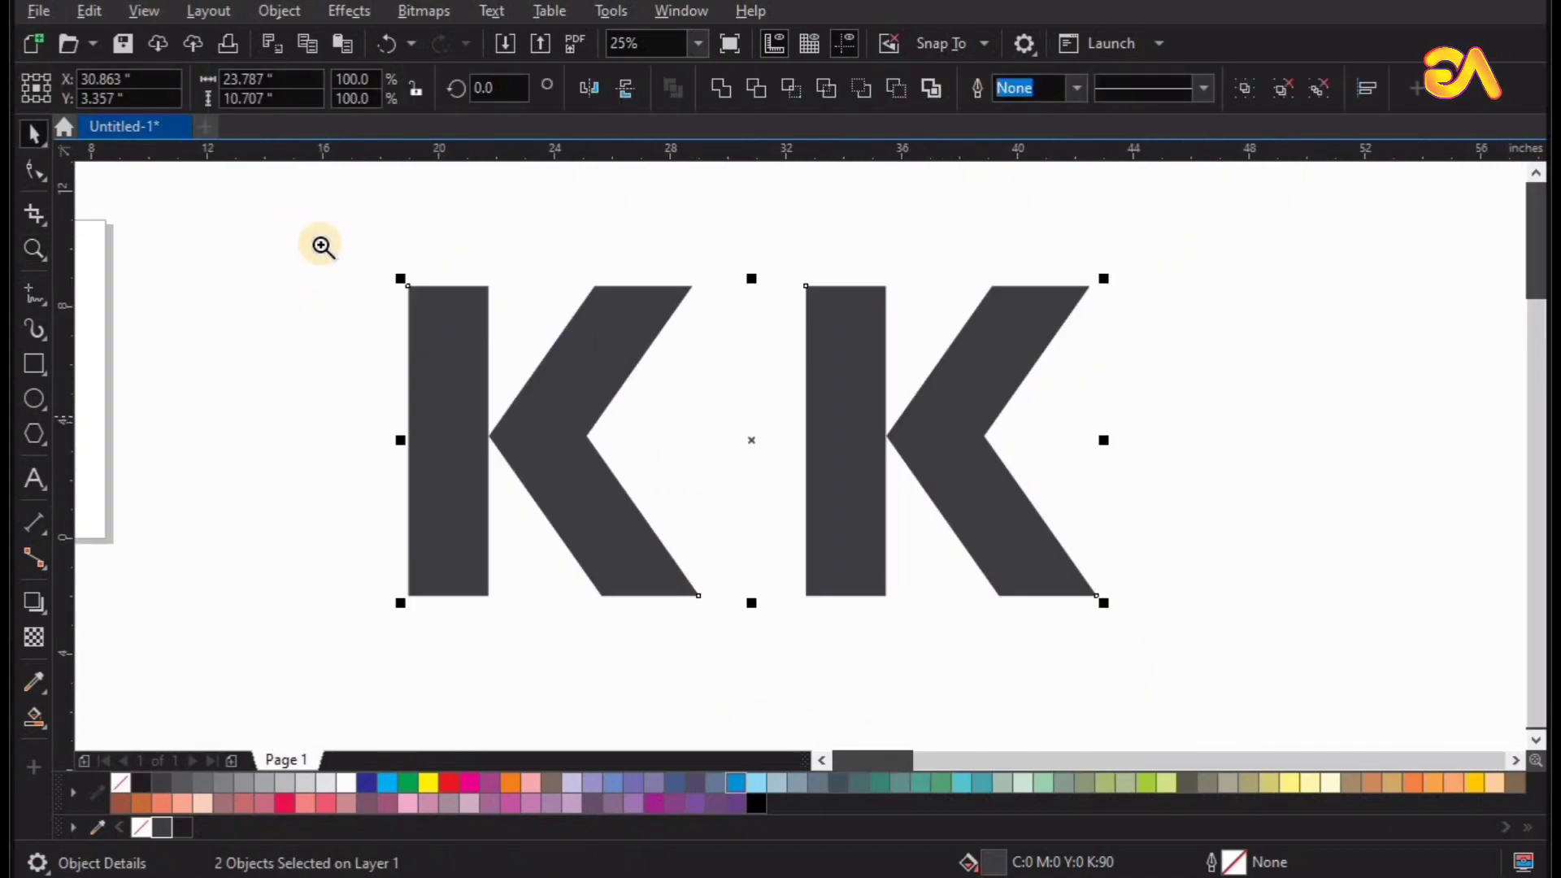
pyautogui.moveTo(292, 227); pyautogui.dragTo(1201, 819)
# Remove the fill from the original K and give it a 0.5 pt outline in 90% Black.
pyautogui.press('space')
pyautogui.click(423, 448)
pyautogui.click(625, 376)
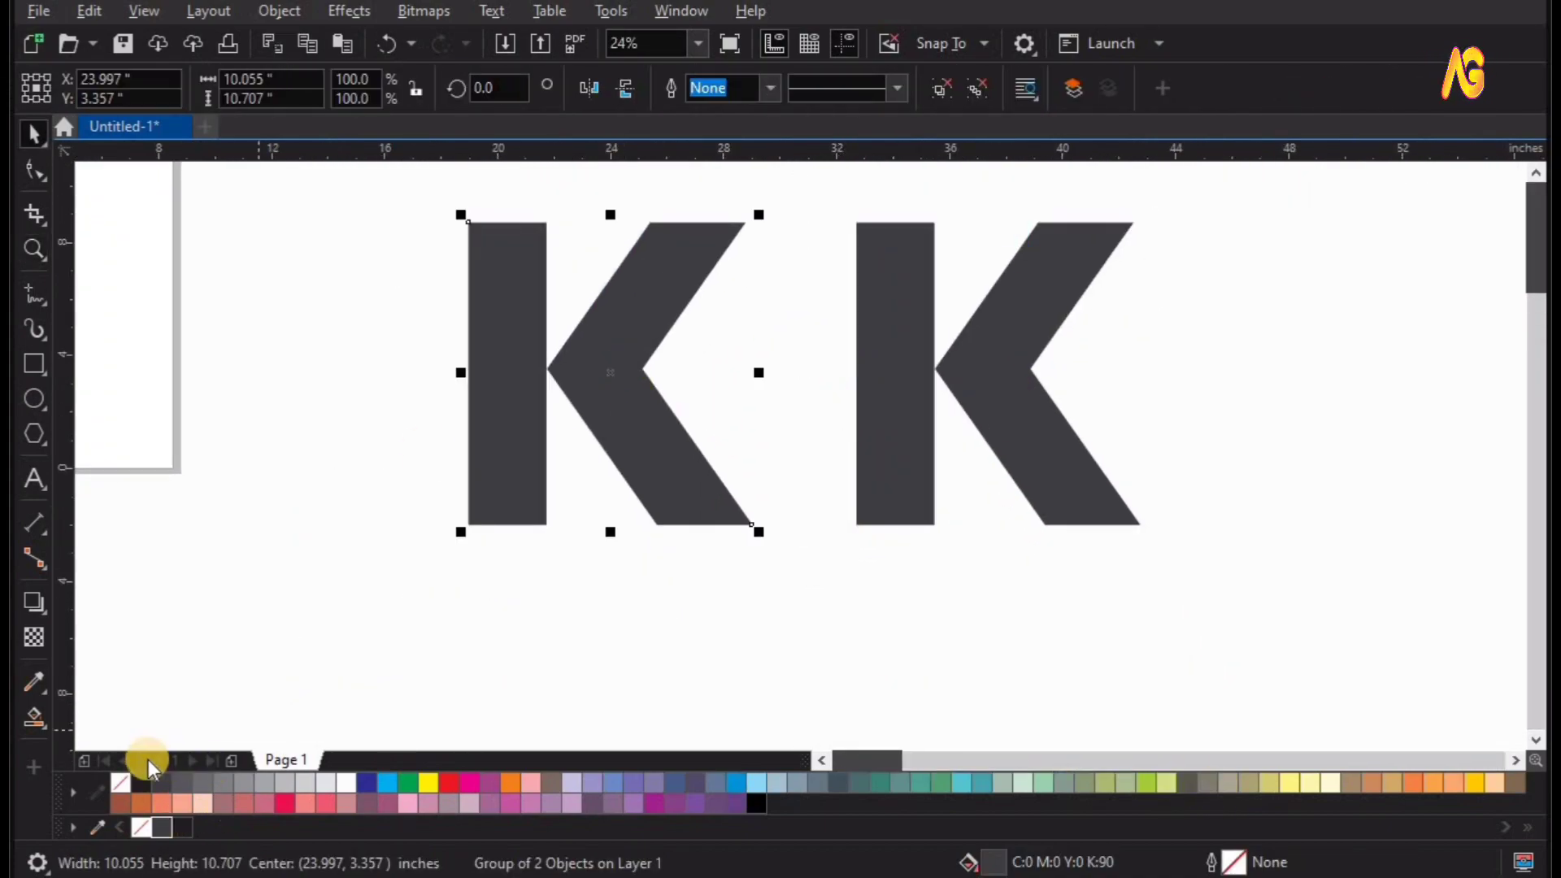
pyautogui.click(122, 782)
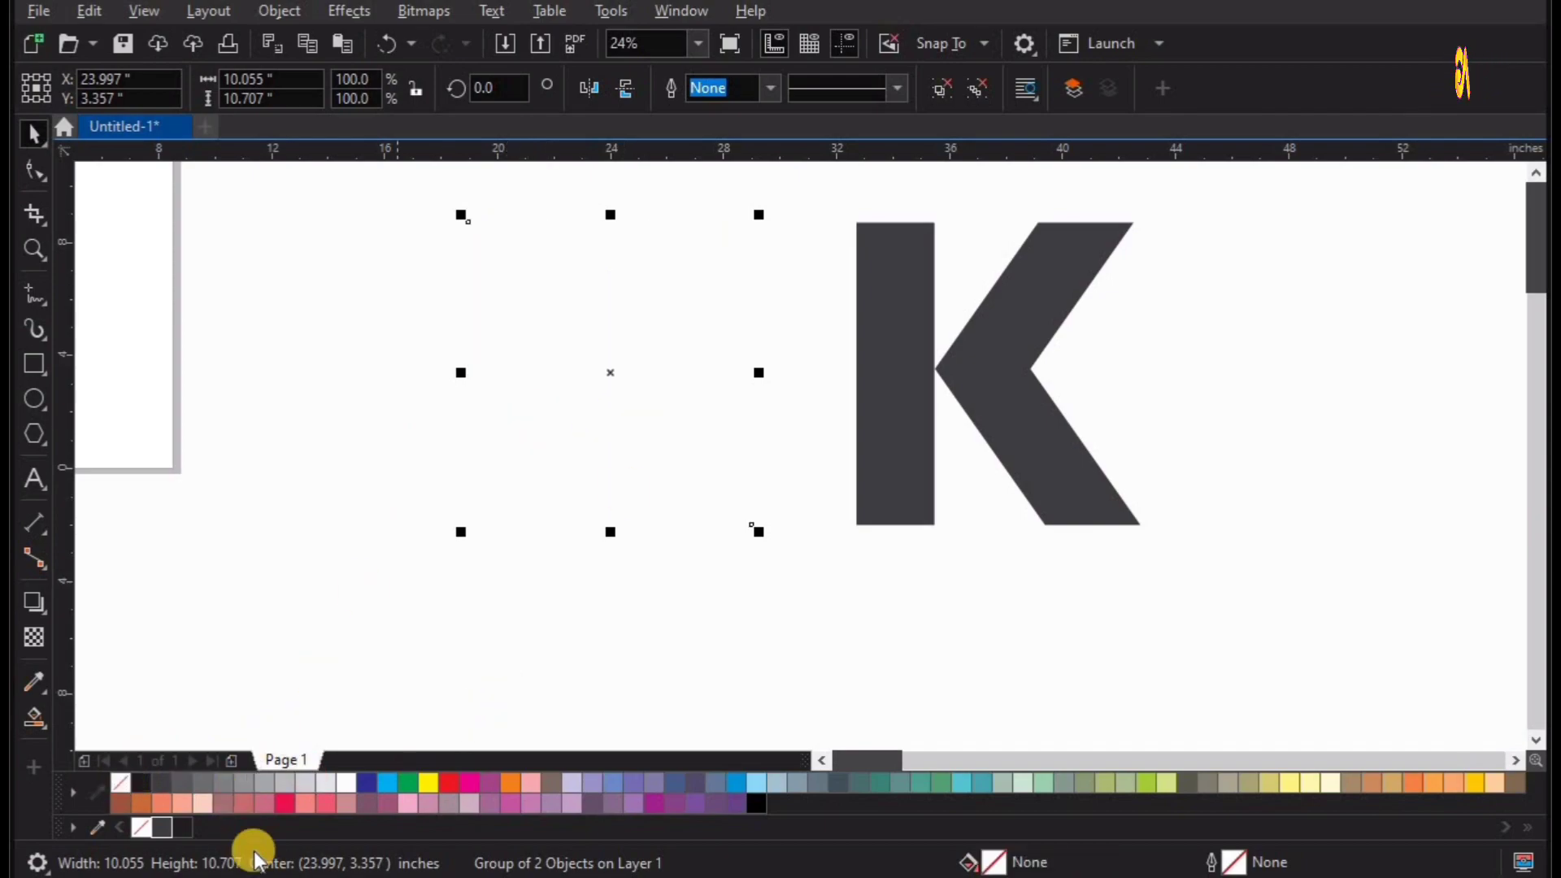
pyautogui.press('F2')
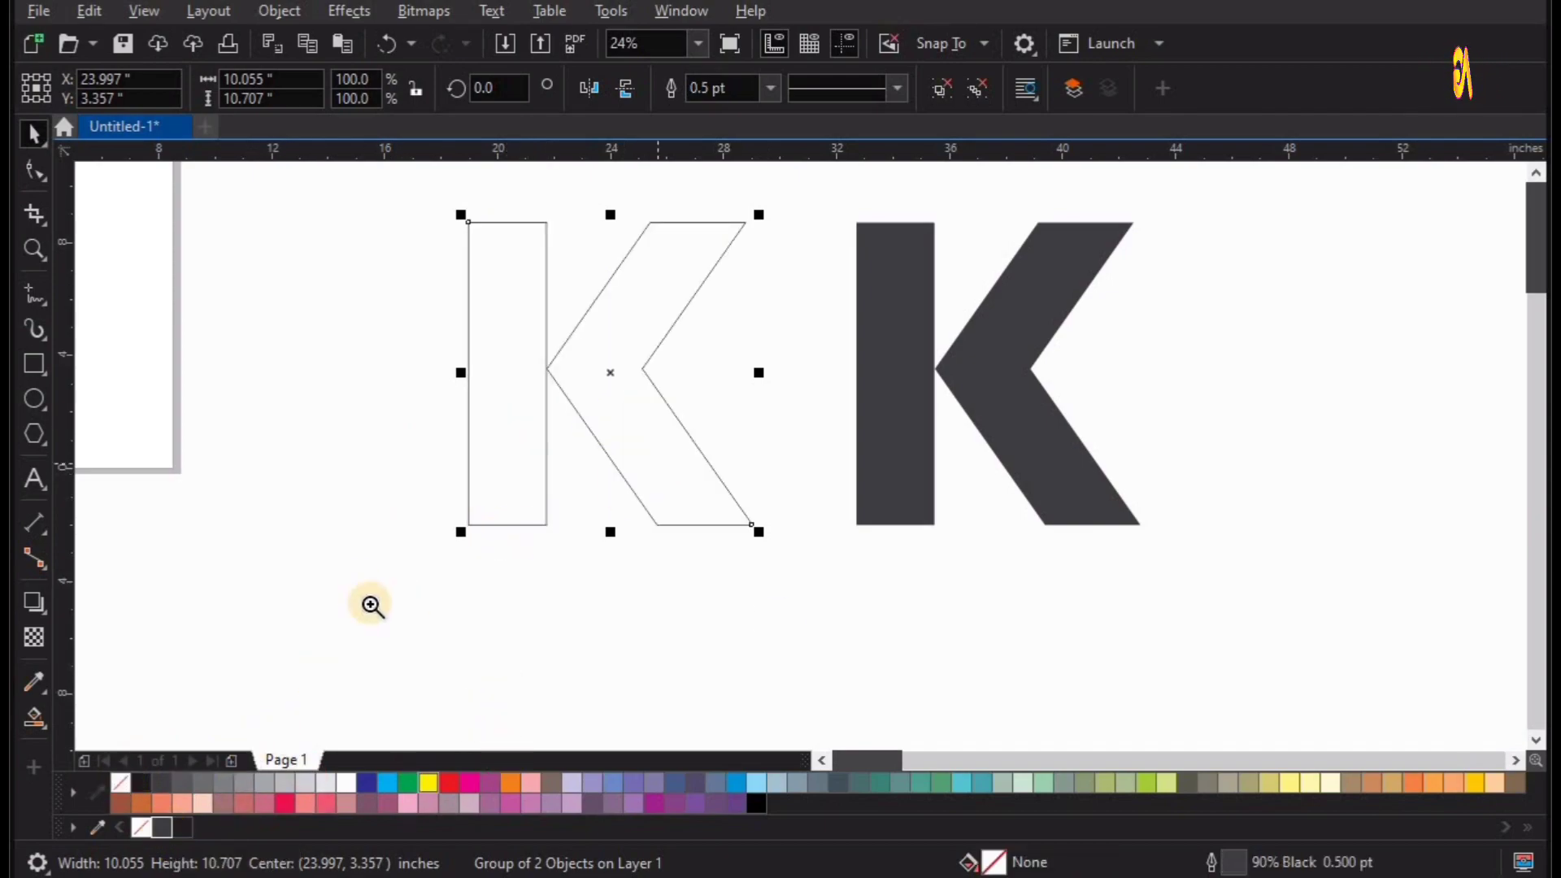
pyautogui.moveTo(370, 603); pyautogui.dragTo(1006, 75)
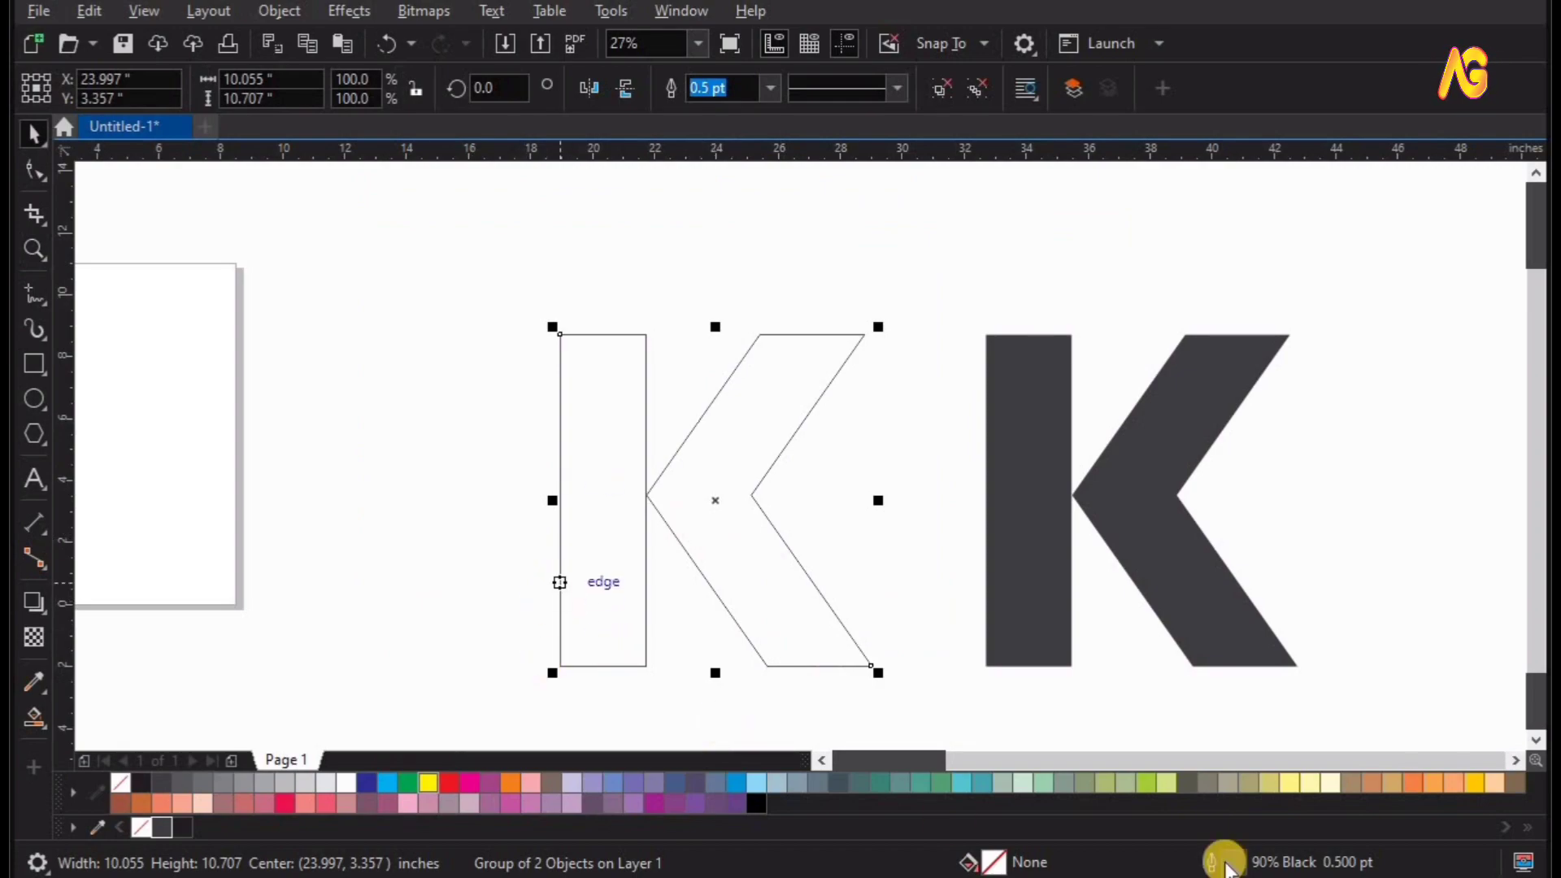
# Try a pale yellow outline (C:0 M:0 Y:60 K:0) on the unfilled K.
pyautogui.rightClick(1289, 783)
pyautogui.press('F2')
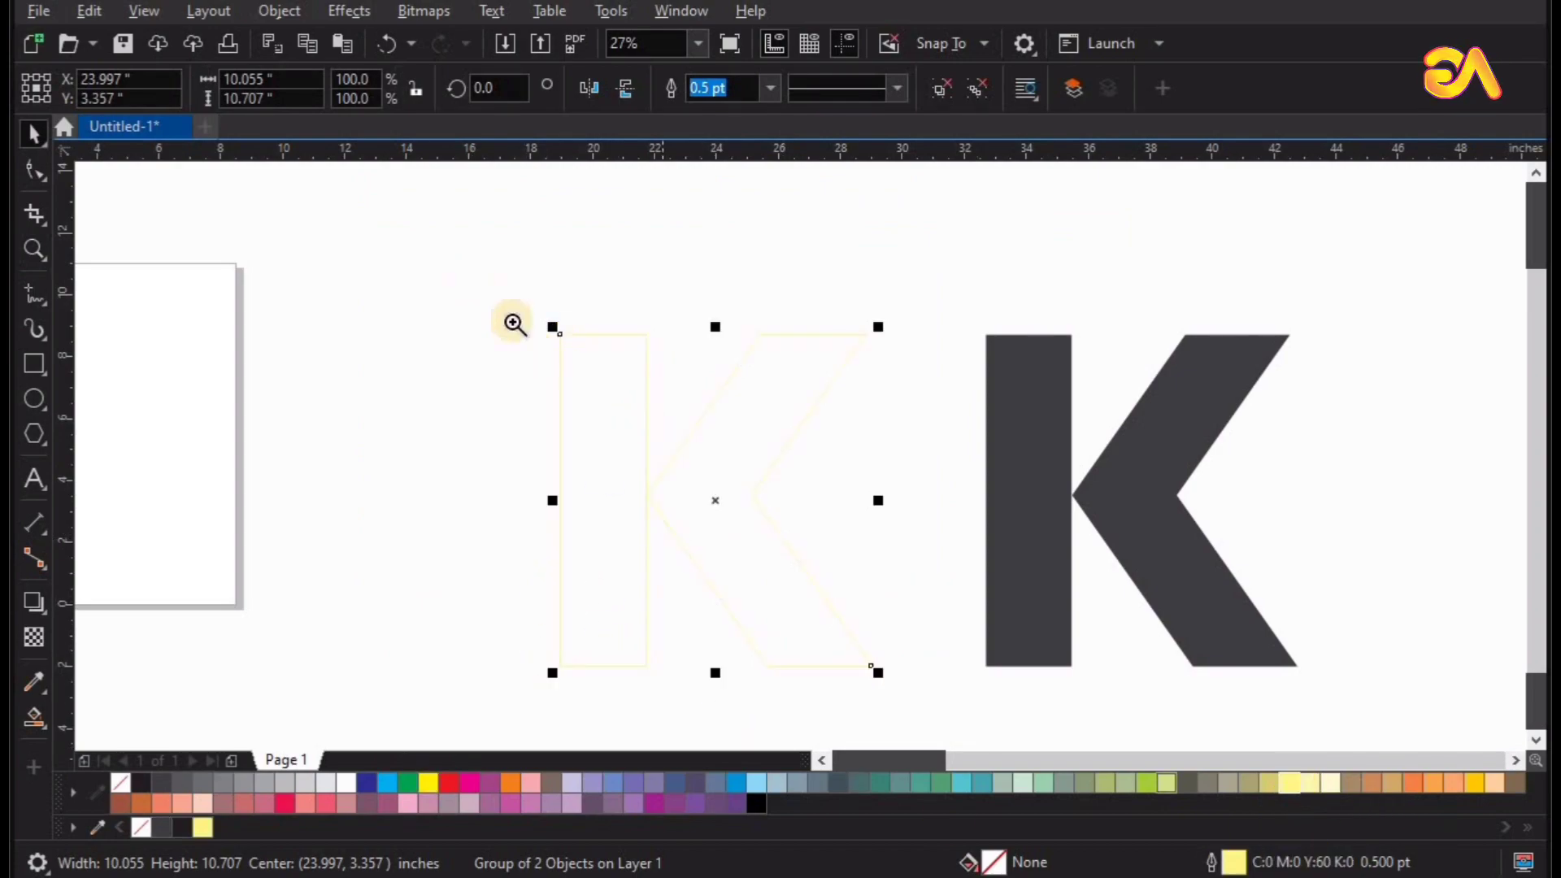
pyautogui.moveTo(475, 275); pyautogui.dragTo(1177, 758)
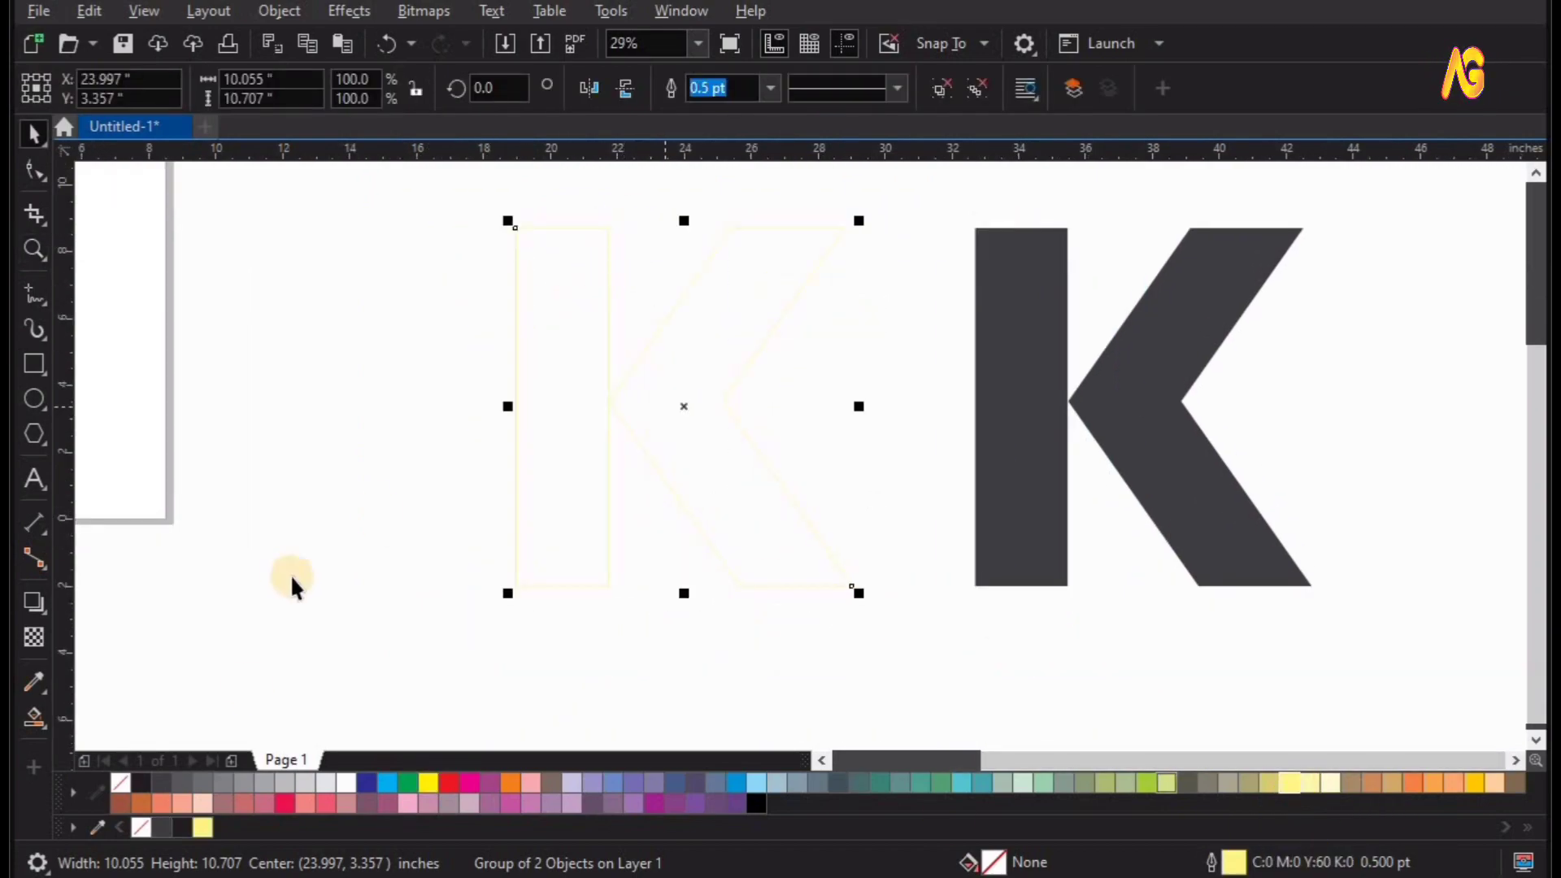
# Set the unfilled K's outline colour to pinkish red, C:0 M:100 Y:60 K:0.
pyautogui.rightClick(288, 804)
pyautogui.press('F2')
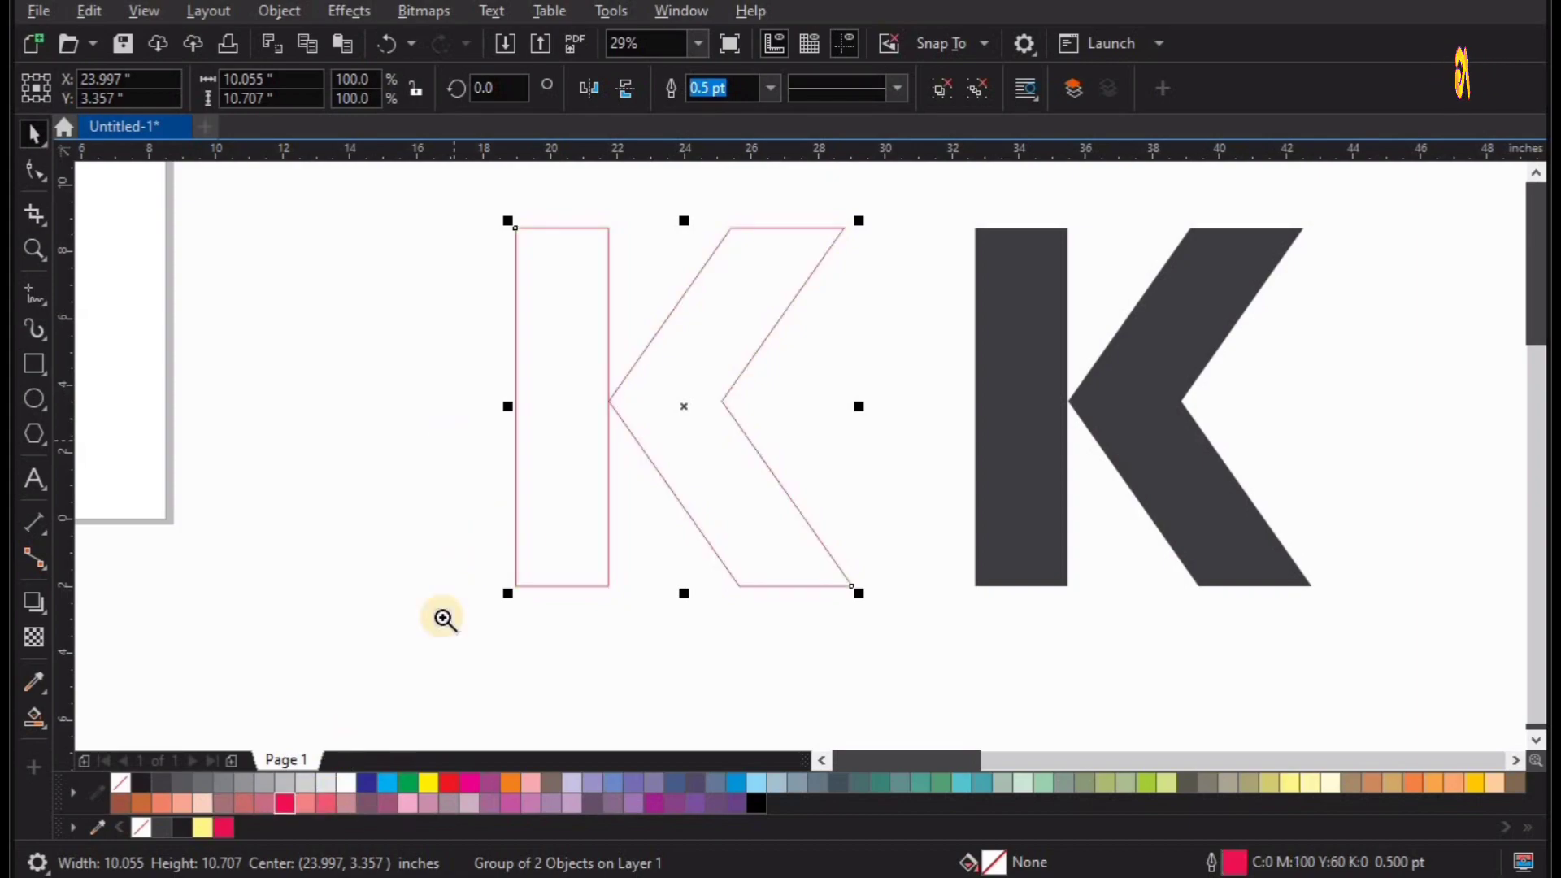
pyautogui.moveTo(442, 616); pyautogui.dragTo(1179, 63)
# Make a copy of the outlined K scaled to about 62.2% and place its chevron apex on the large K's apex.
pyautogui.moveTo(845, 364); pyautogui.dragTo(827, 429)
pyautogui.press('F2')
pyautogui.moveTo(356, 329); pyautogui.dragTo(898, 704)
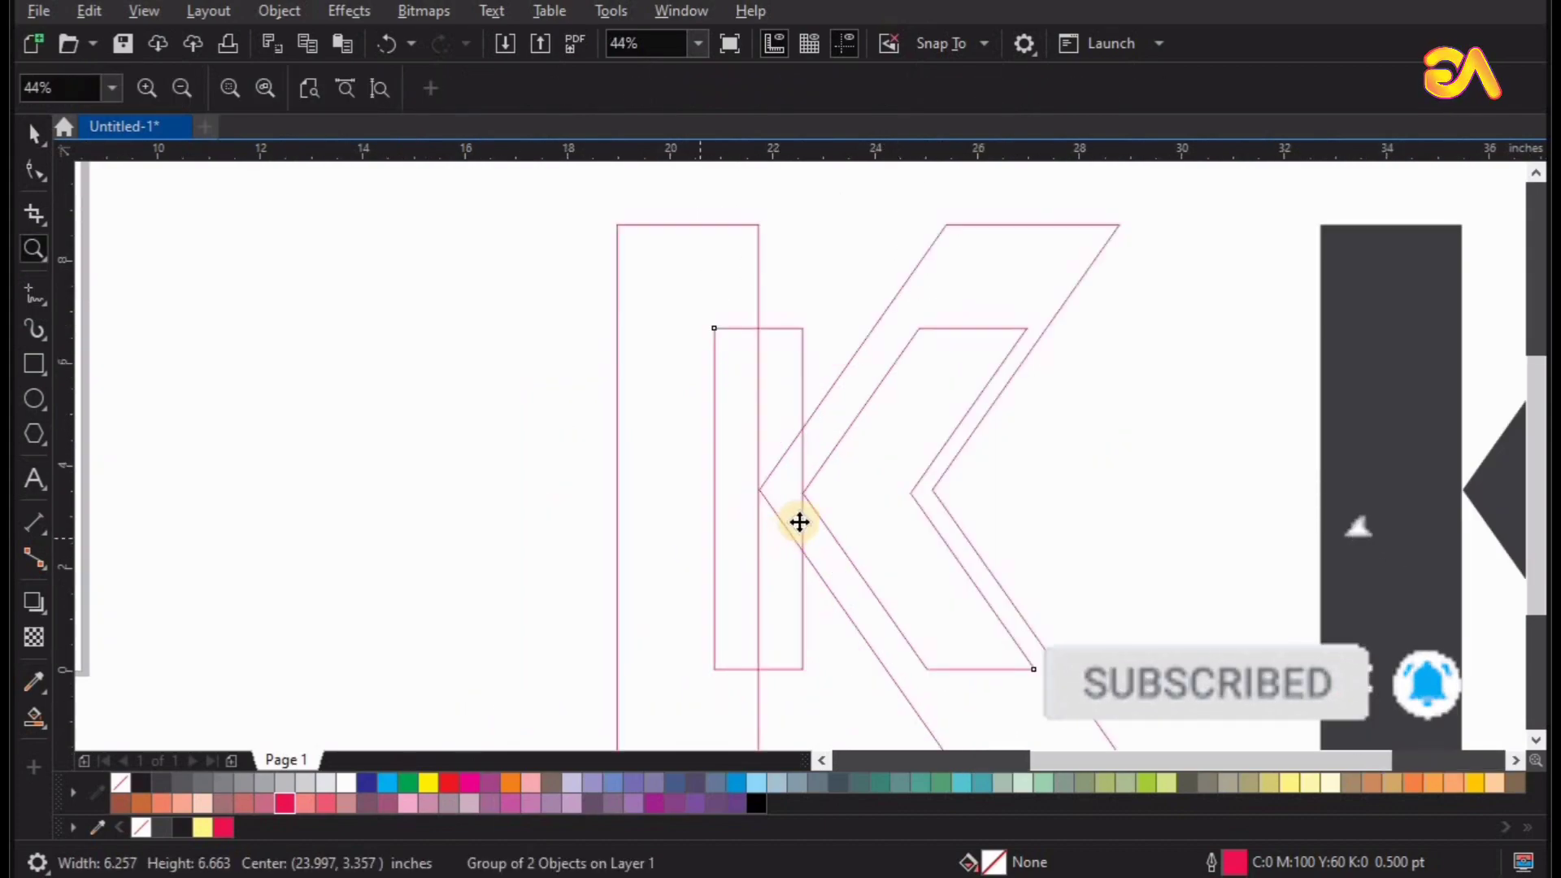
pyautogui.moveTo(787, 495); pyautogui.dragTo(851, 490)
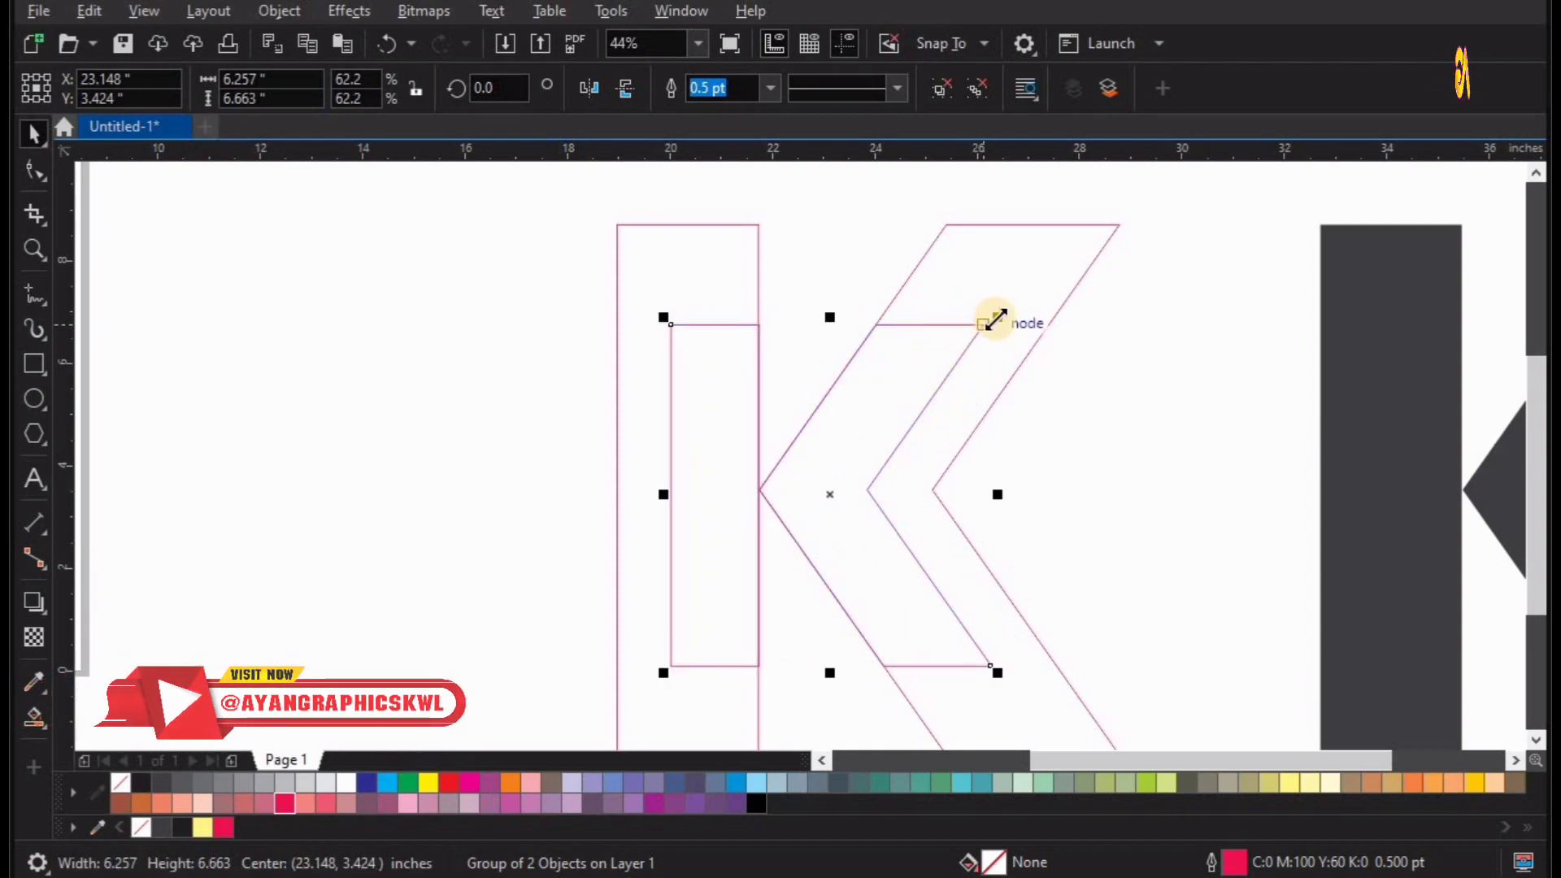
# Scale the inner K down to about 48.1% and snap its chevron apex back onto the outer K's apex.
pyautogui.moveTo(988, 324); pyautogui.dragTo(955, 364)
pyautogui.press('z')
pyautogui.moveTo(570, 404); pyautogui.dragTo(765, 506)
pyautogui.press('space')
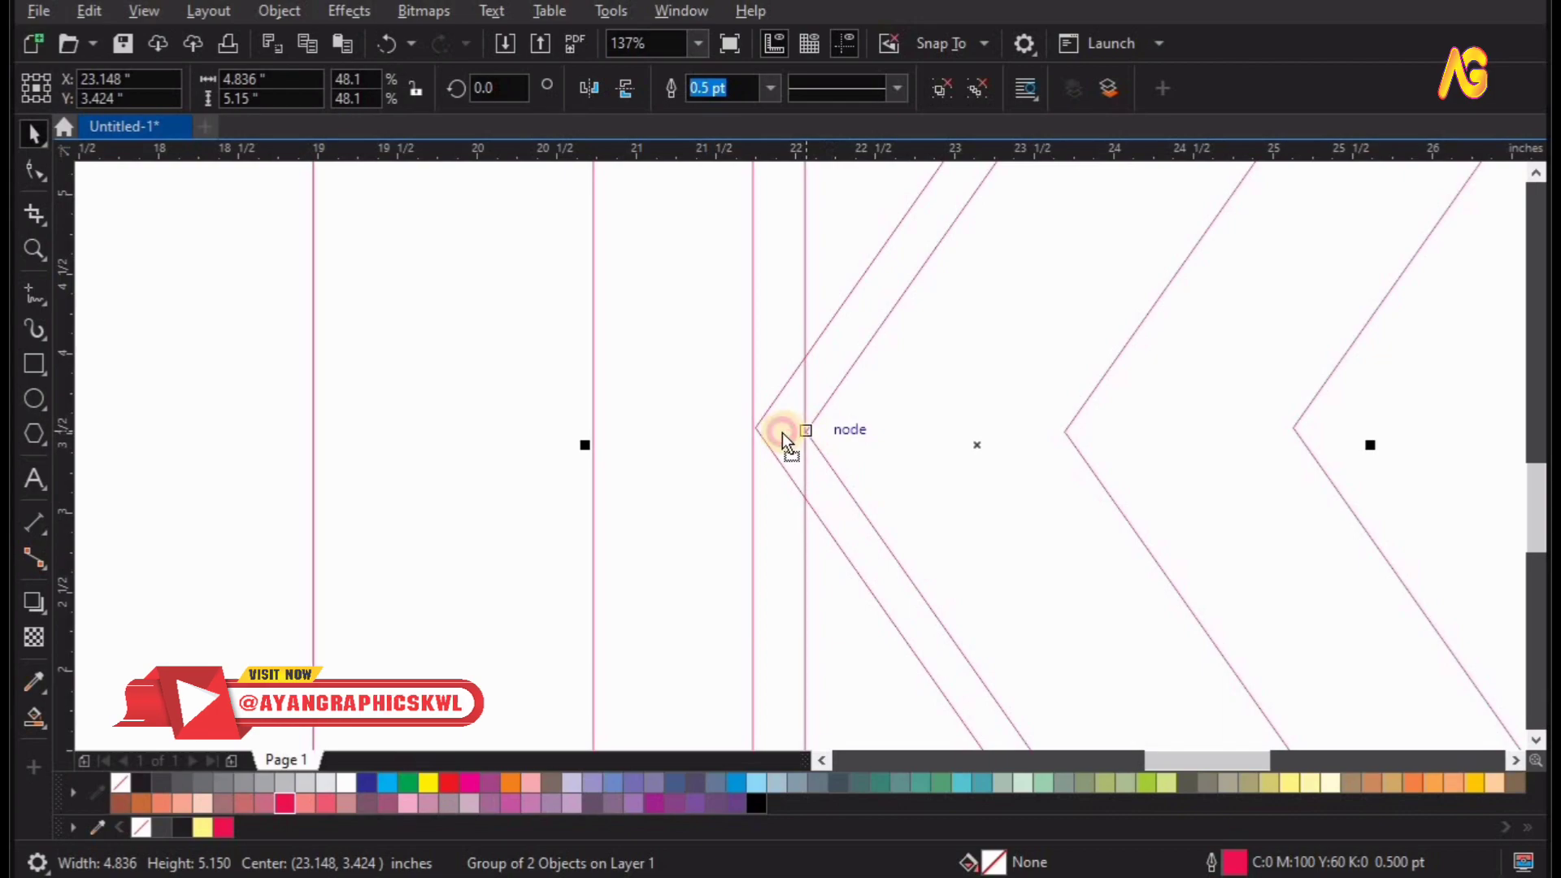
pyautogui.moveTo(782, 432); pyautogui.dragTo(753, 428)
pyautogui.press('F4')
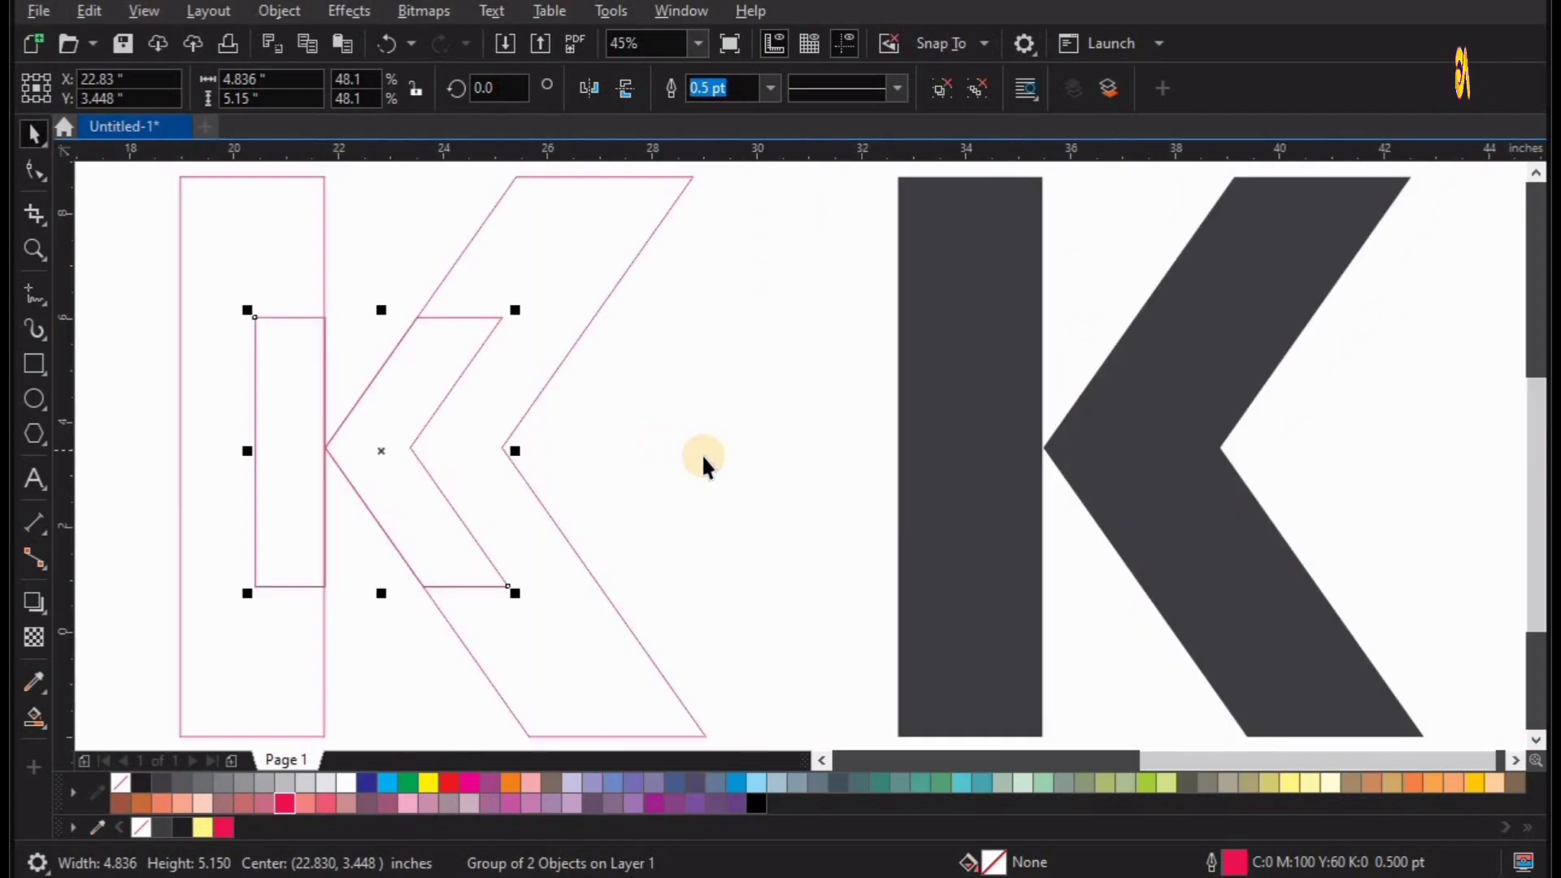
pyautogui.click(701, 453)
pyautogui.click(264, 465)
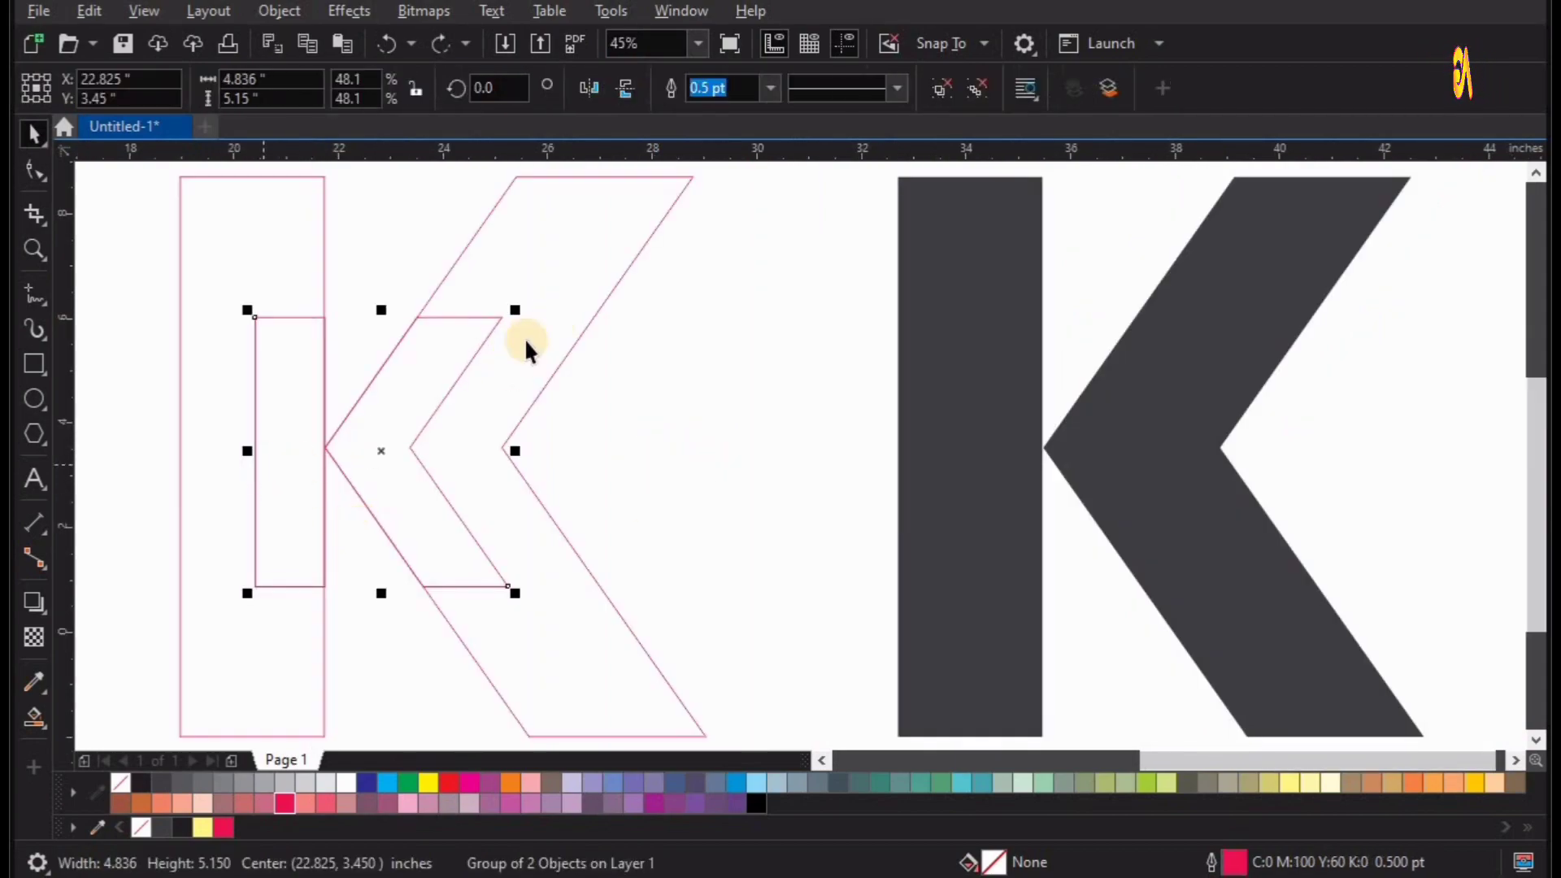
# Blend the small inner K outline with the large outer K outline using 50 steps.
pyautogui.click(47, 614)
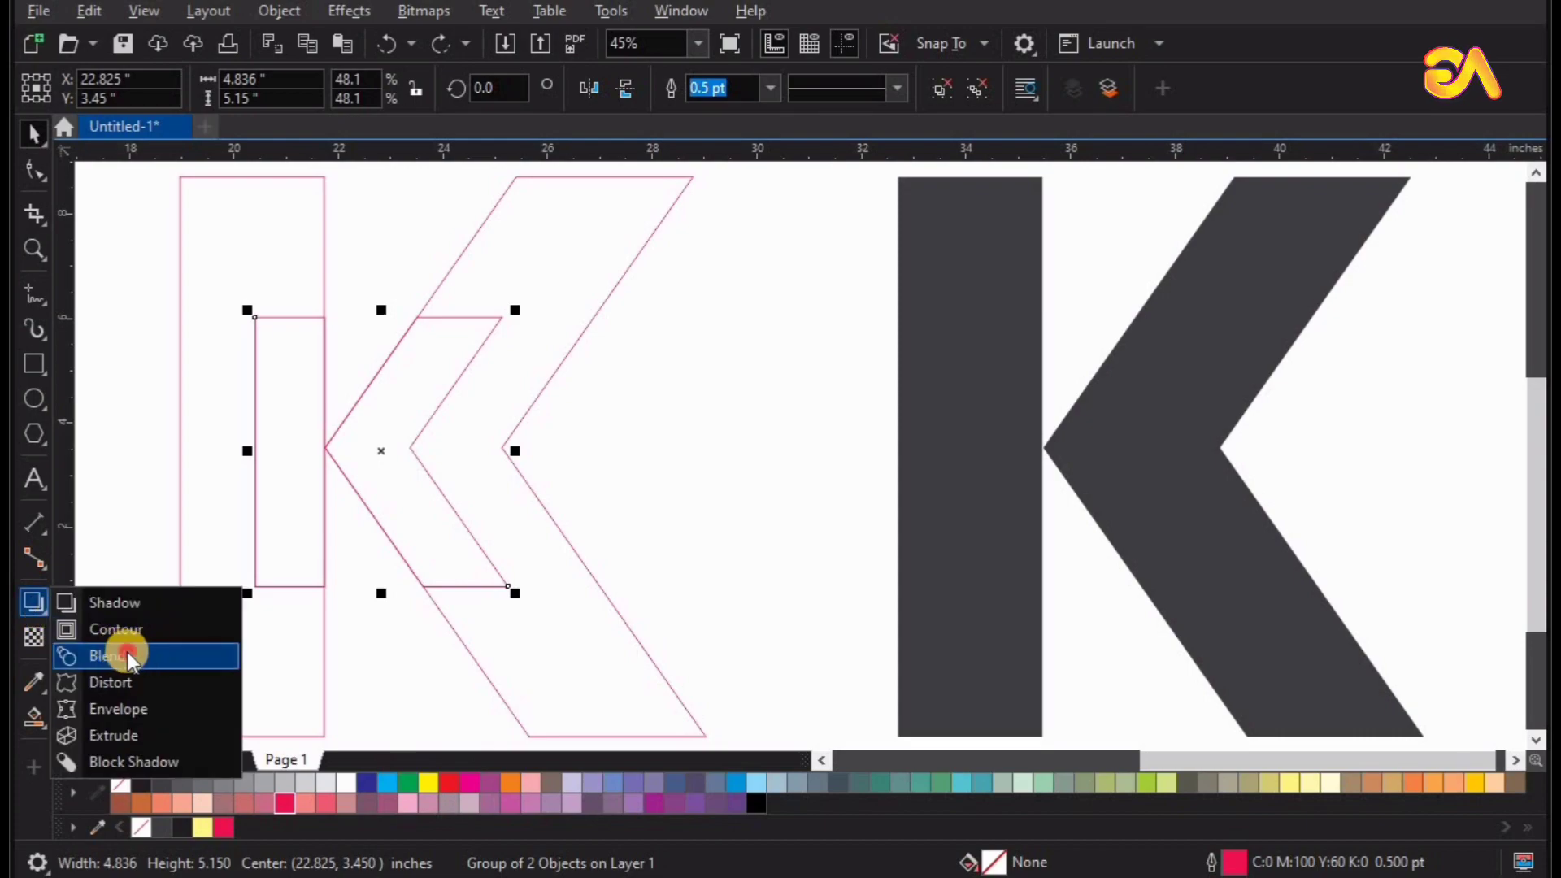
pyautogui.click(129, 655)
pyautogui.moveTo(431, 452); pyautogui.dragTo(507, 446)
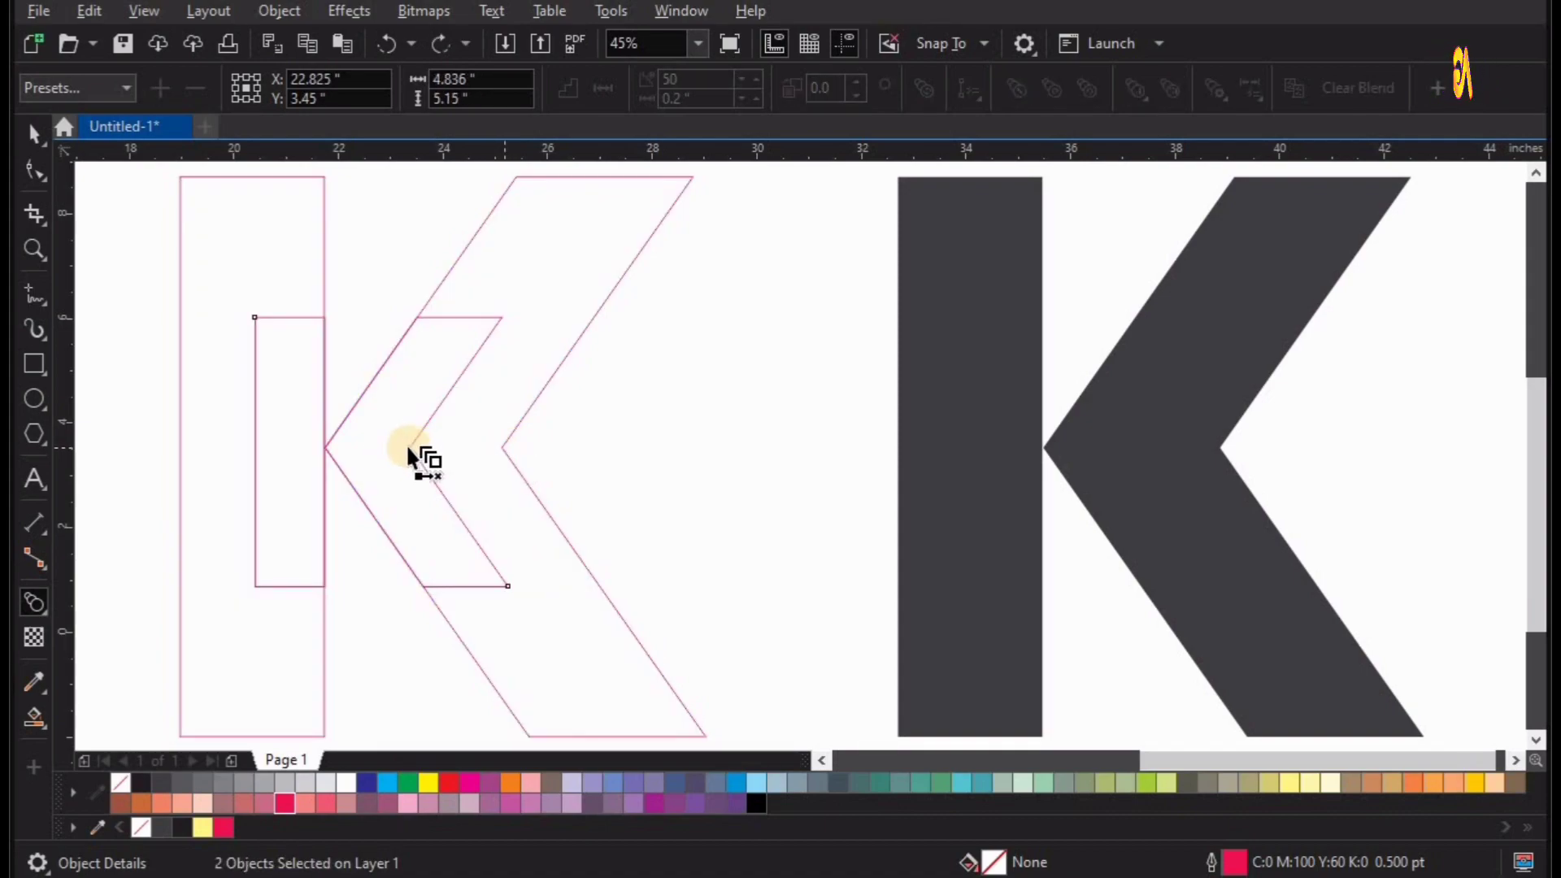
pyautogui.moveTo(407, 446); pyautogui.dragTo(513, 454)
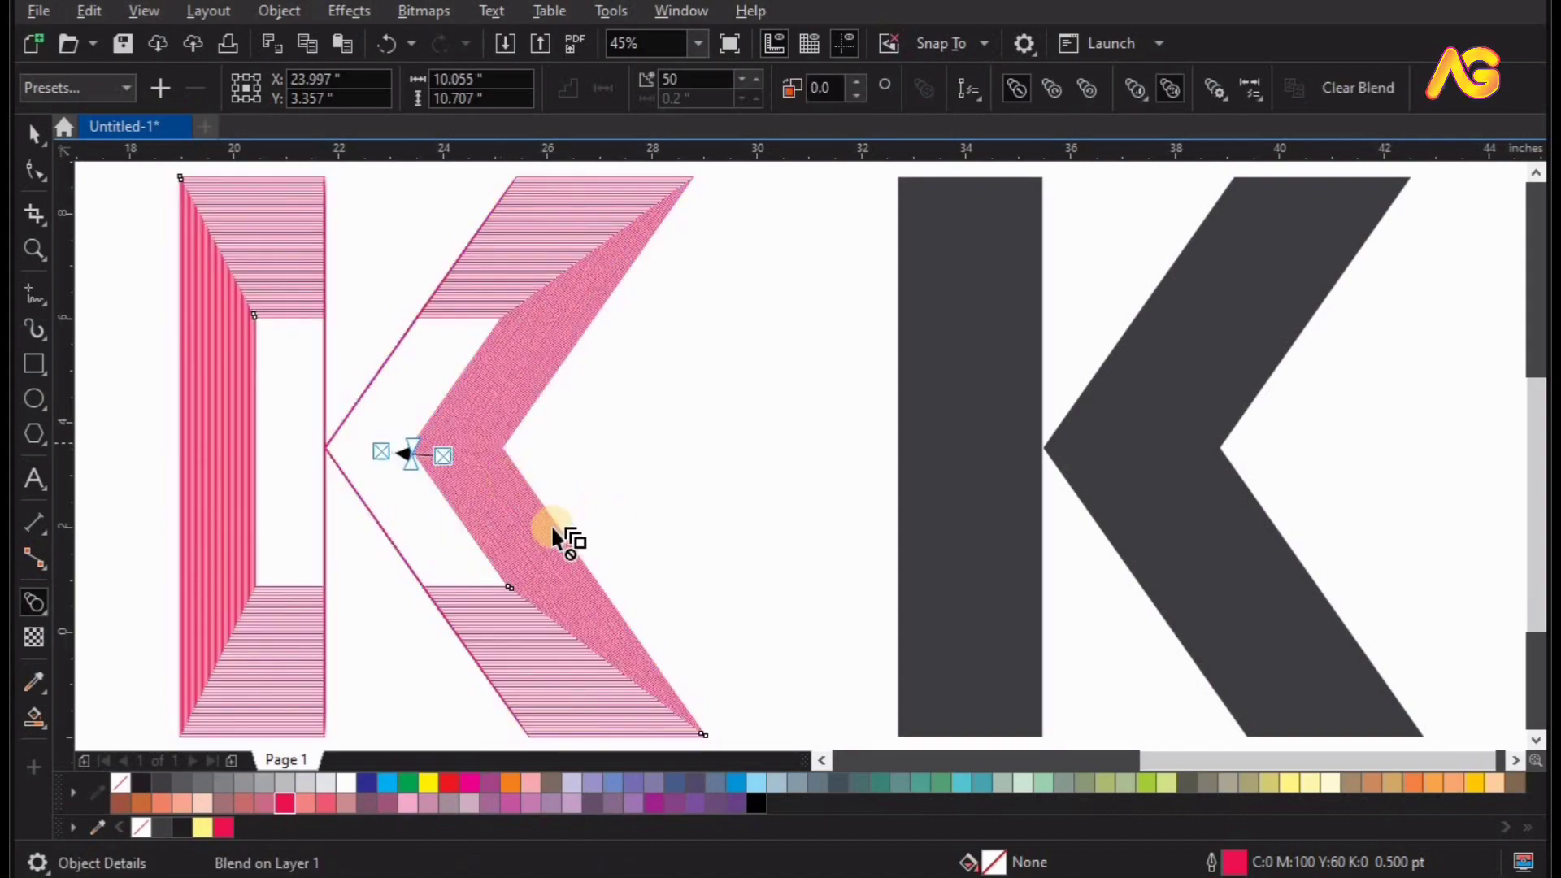
pyautogui.click(690, 433)
pyautogui.press('space')
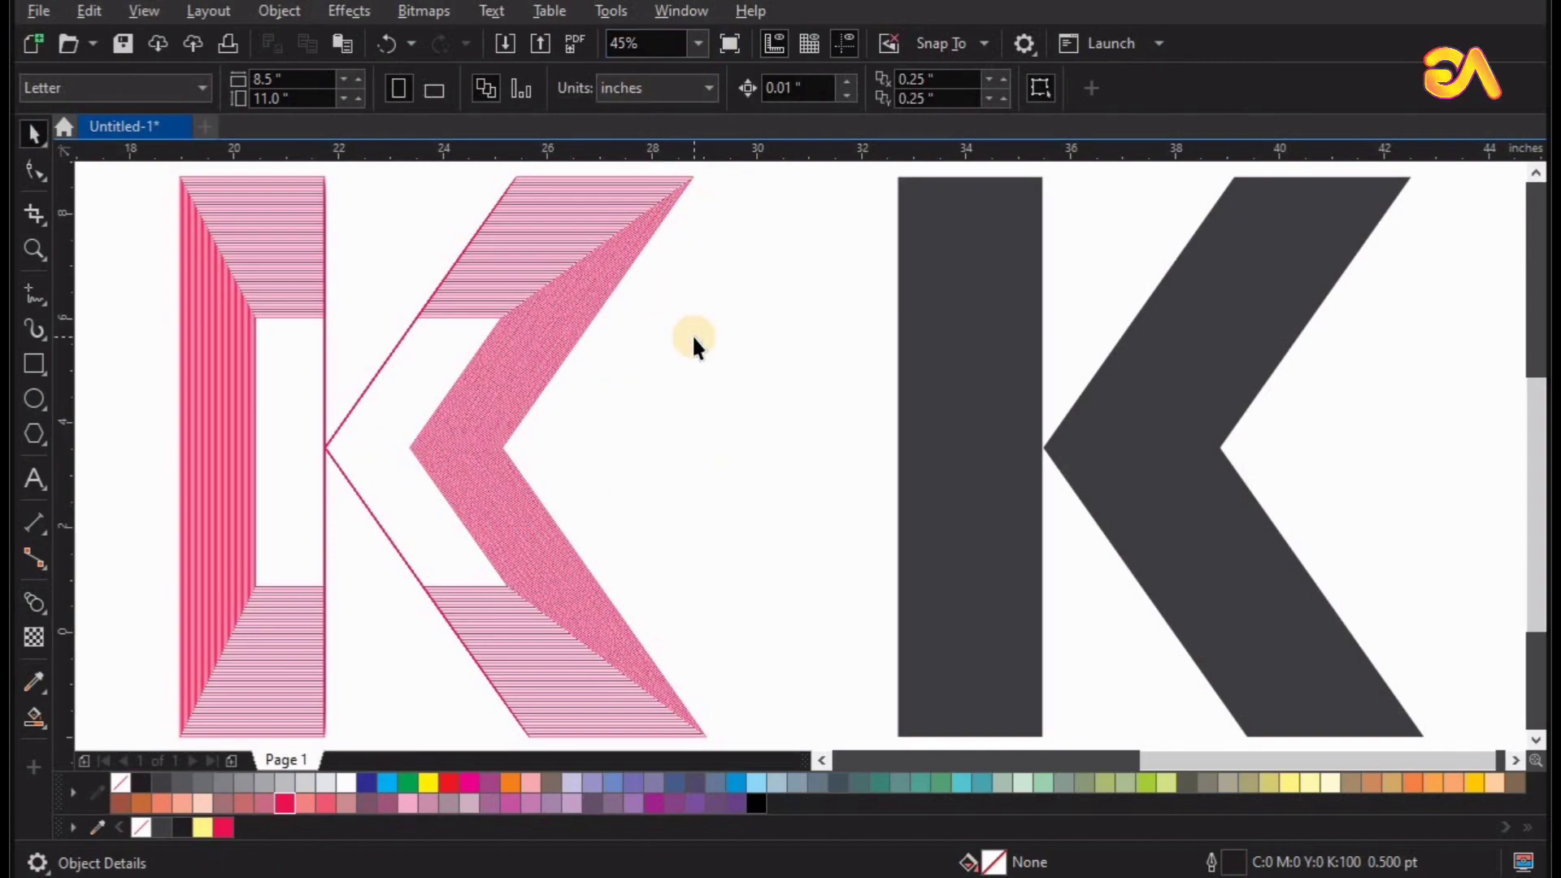
pyautogui.press('z')
pyautogui.moveTo(715, 174); pyautogui.dragTo(175, 488)
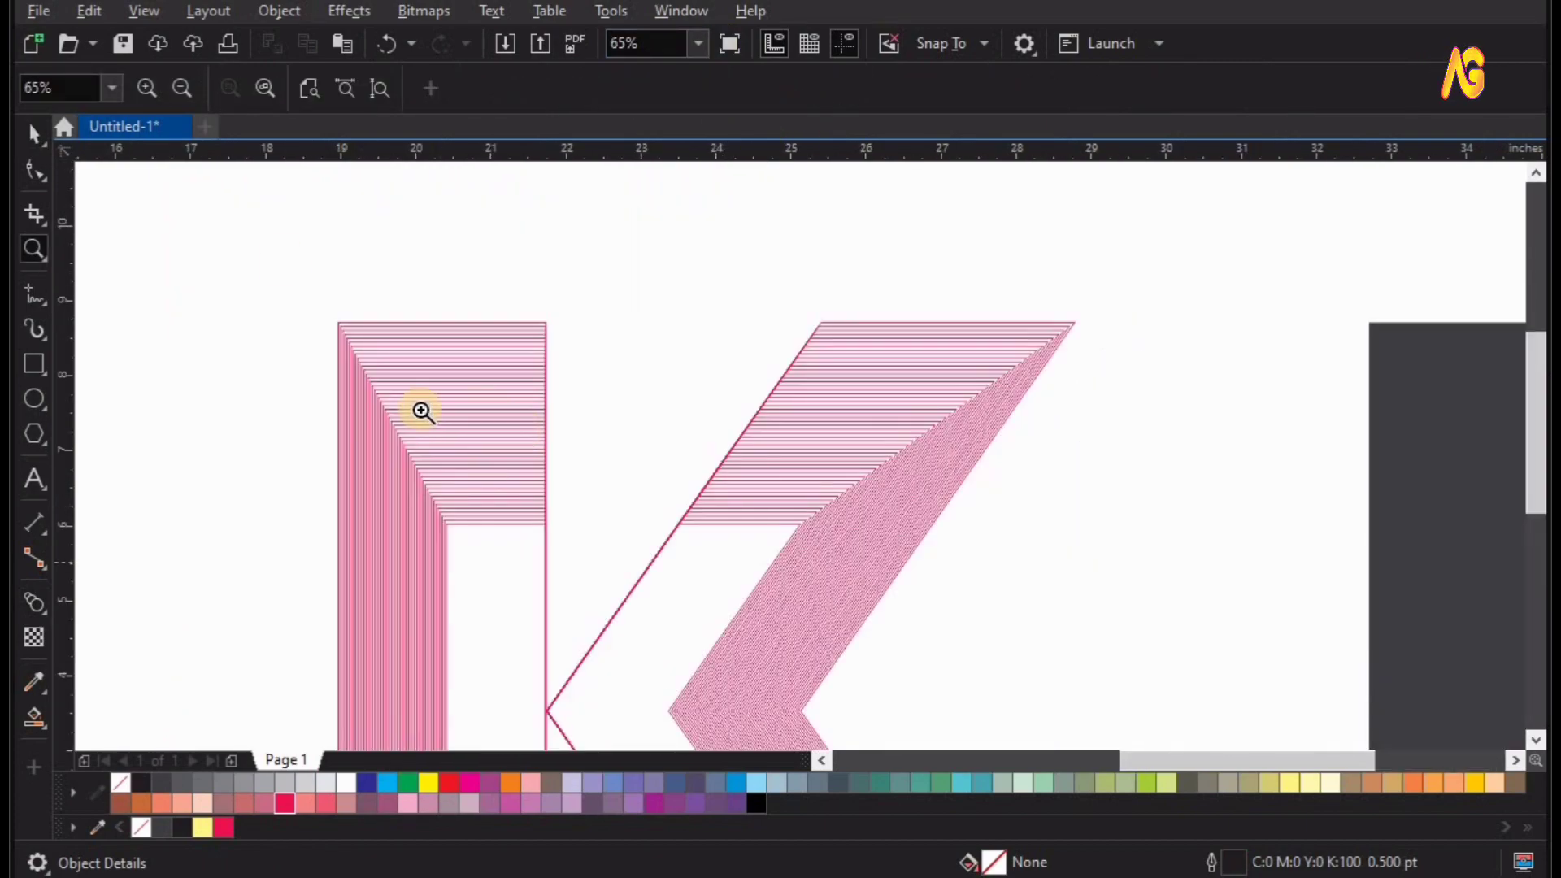
pyautogui.moveTo(1103, 663); pyautogui.dragTo(265, 237)
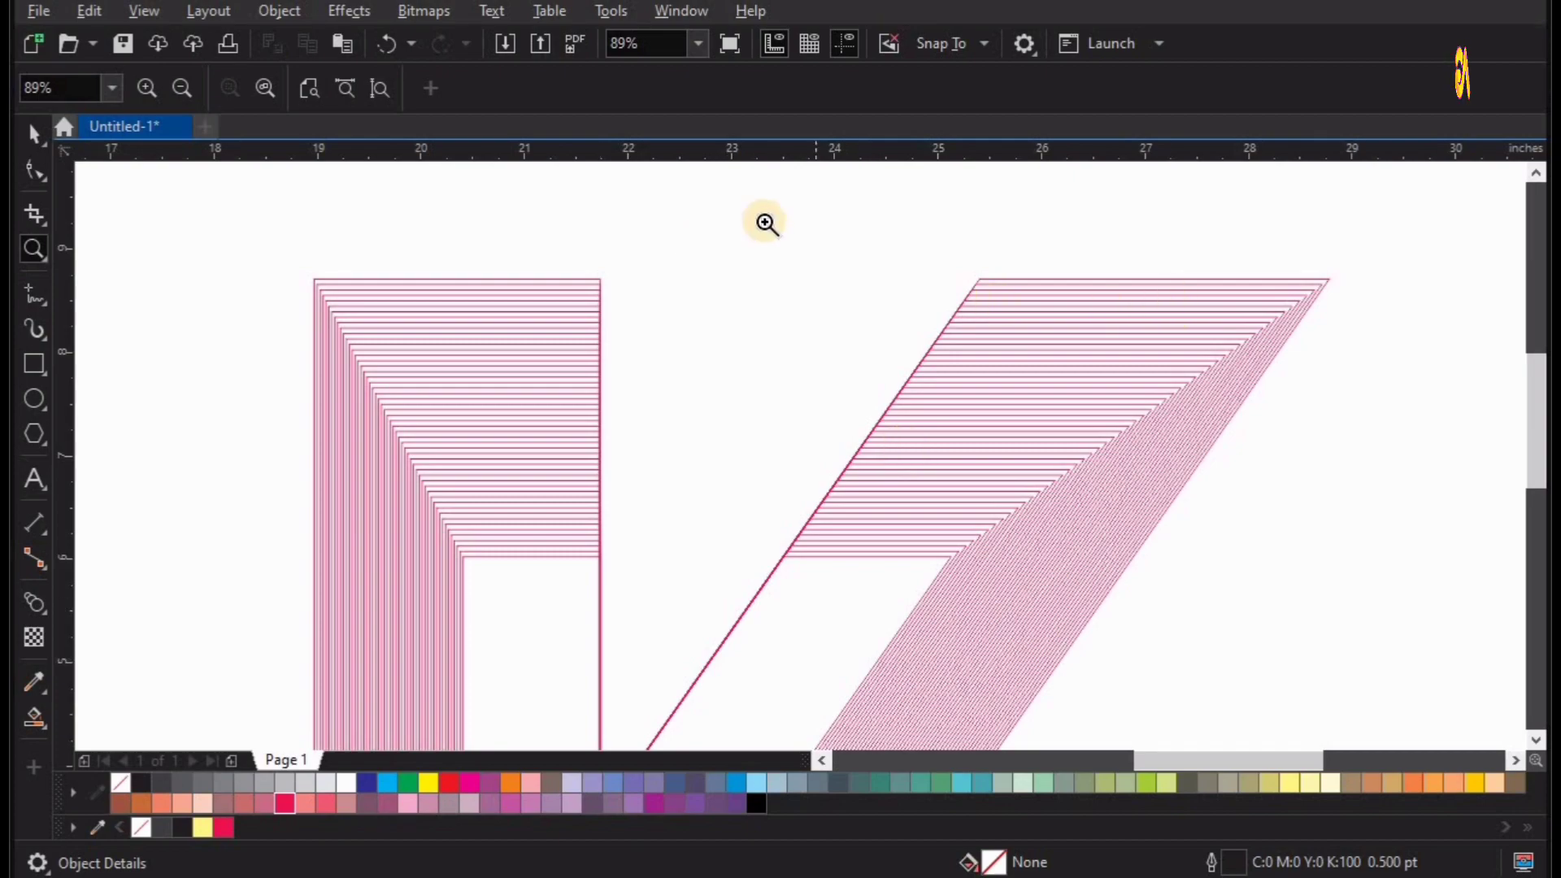
pyautogui.press('F4')
pyautogui.press('space')
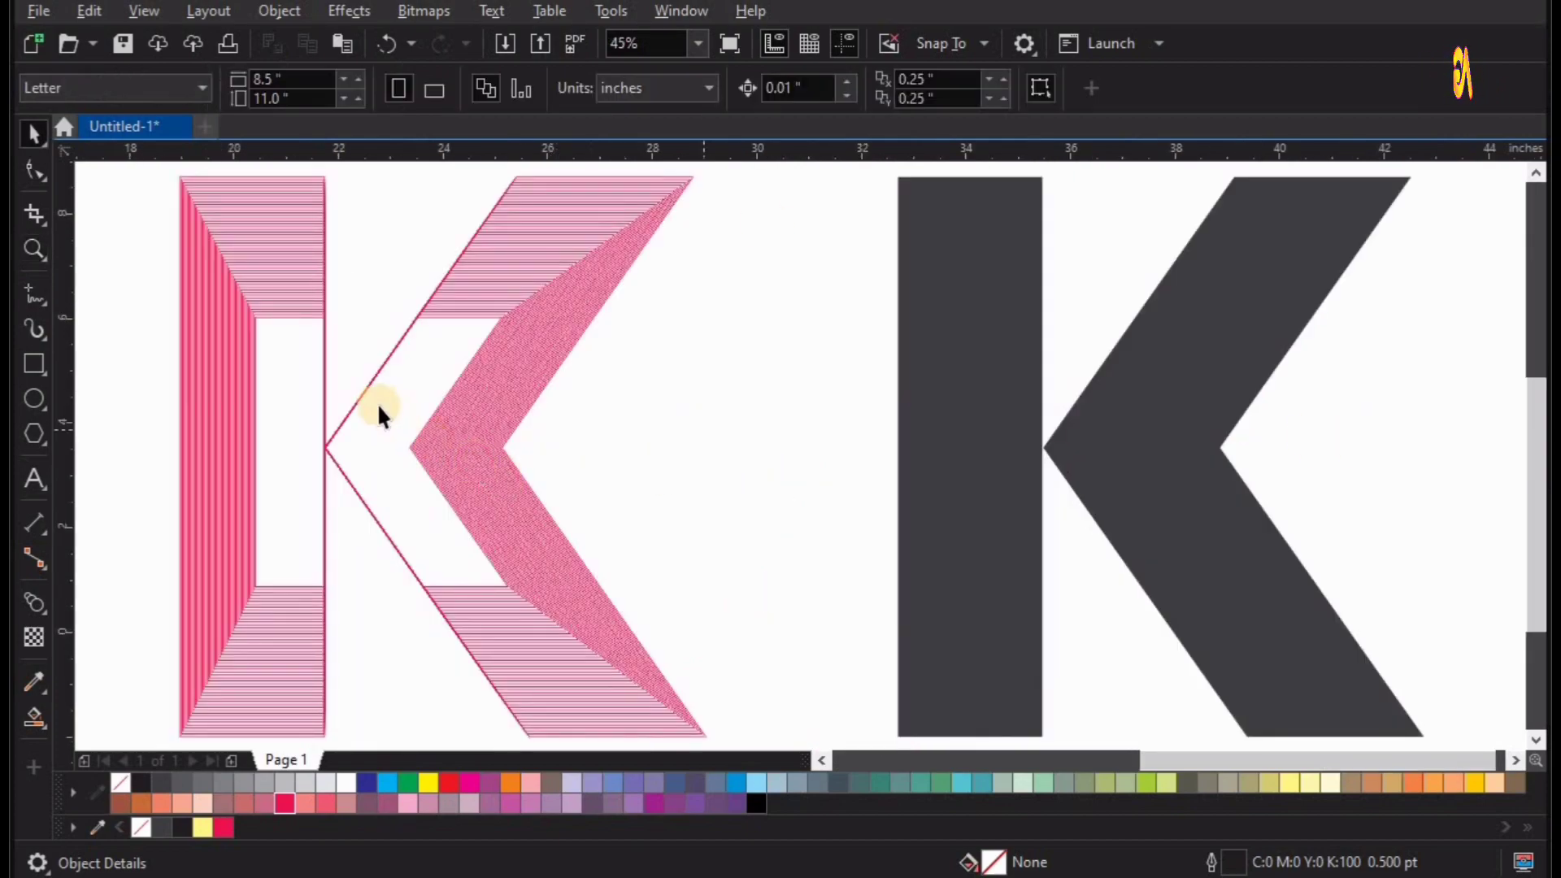
# Fill the small inner K of the pink blended letter with white.
pyautogui.click(378, 404)
pyautogui.rightClick(282, 808)
pyautogui.click(283, 805)
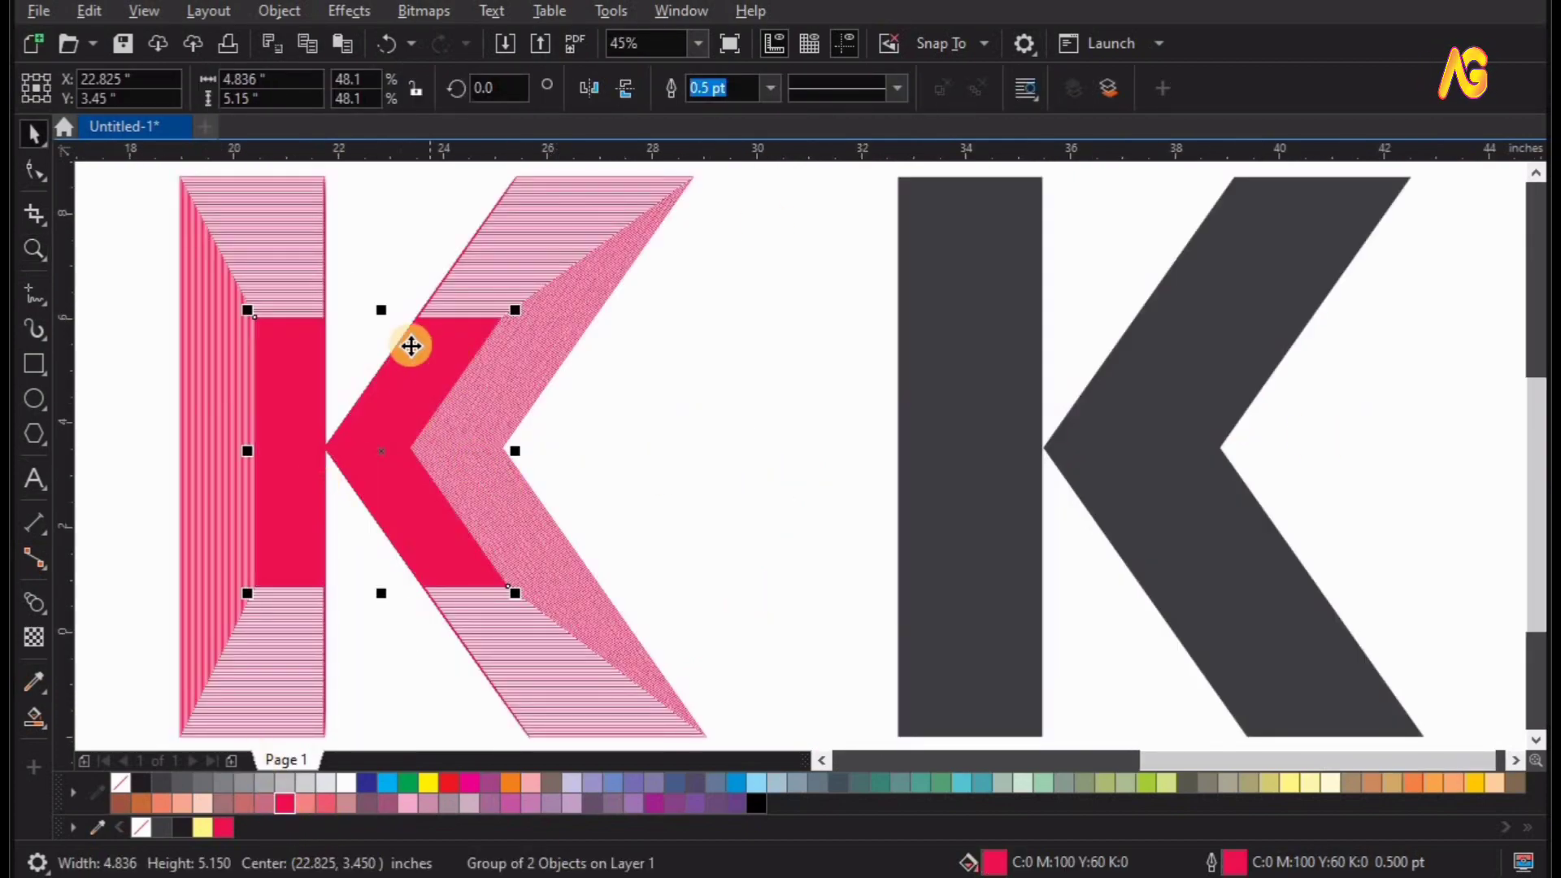
pyautogui.click(183, 826)
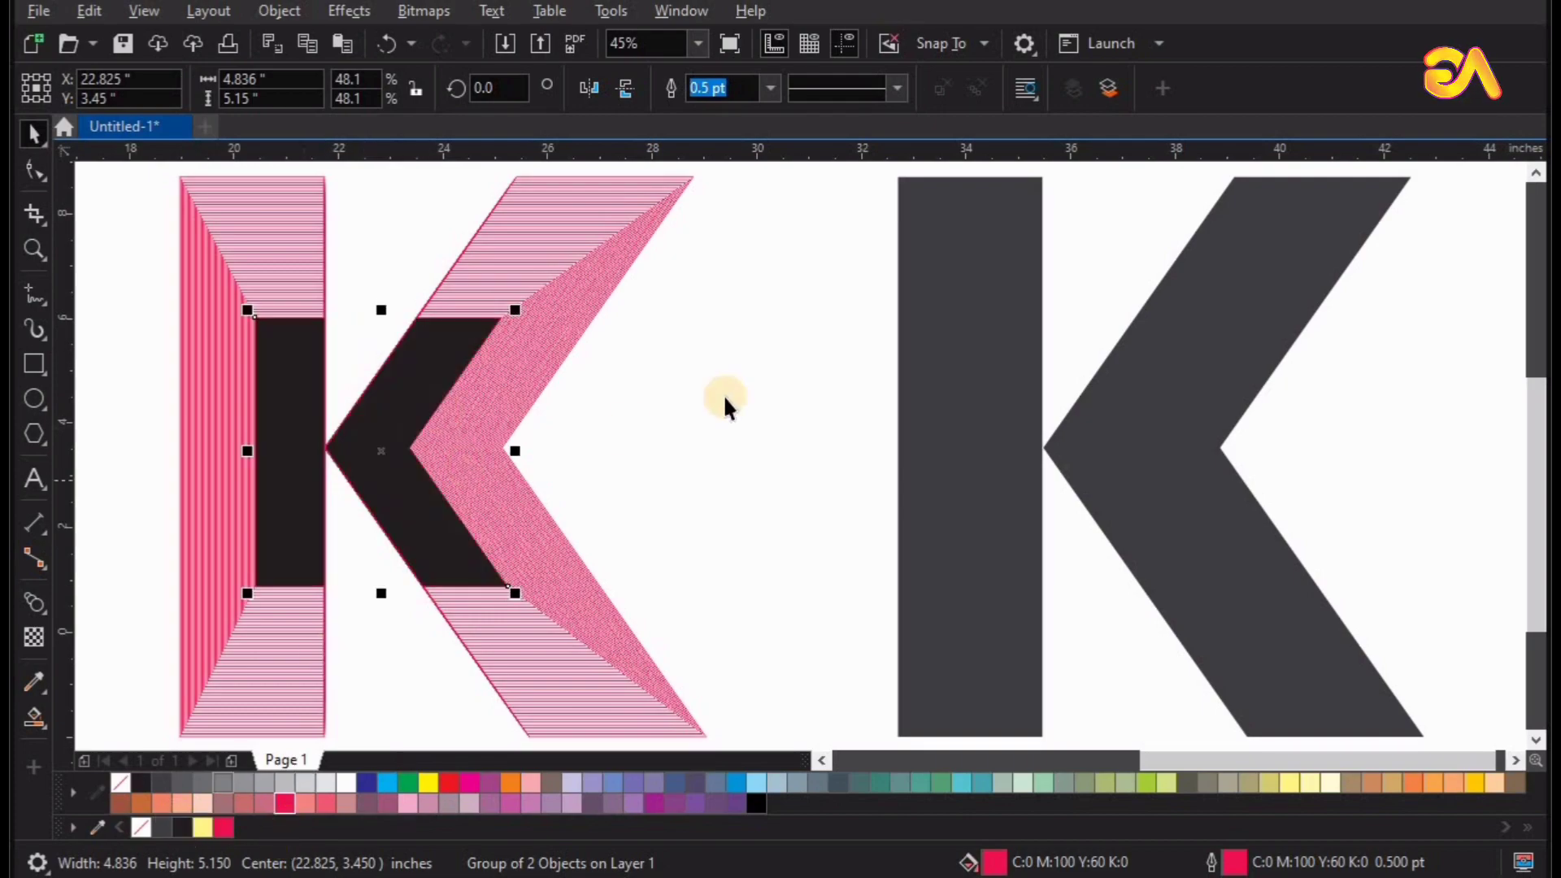
pyautogui.click(347, 783)
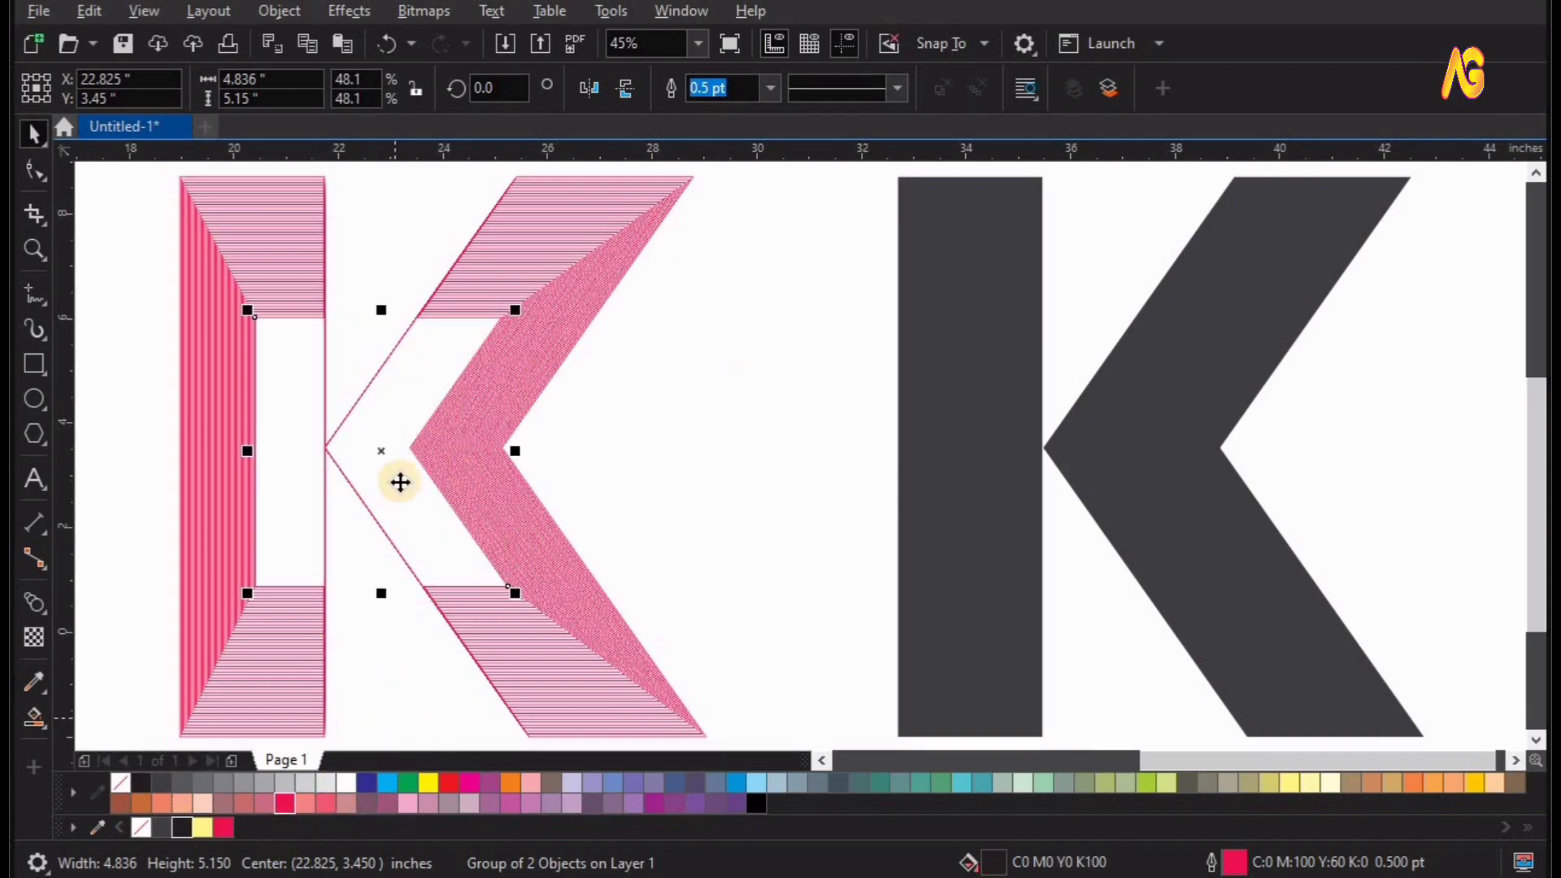
pyautogui.click(845, 603)
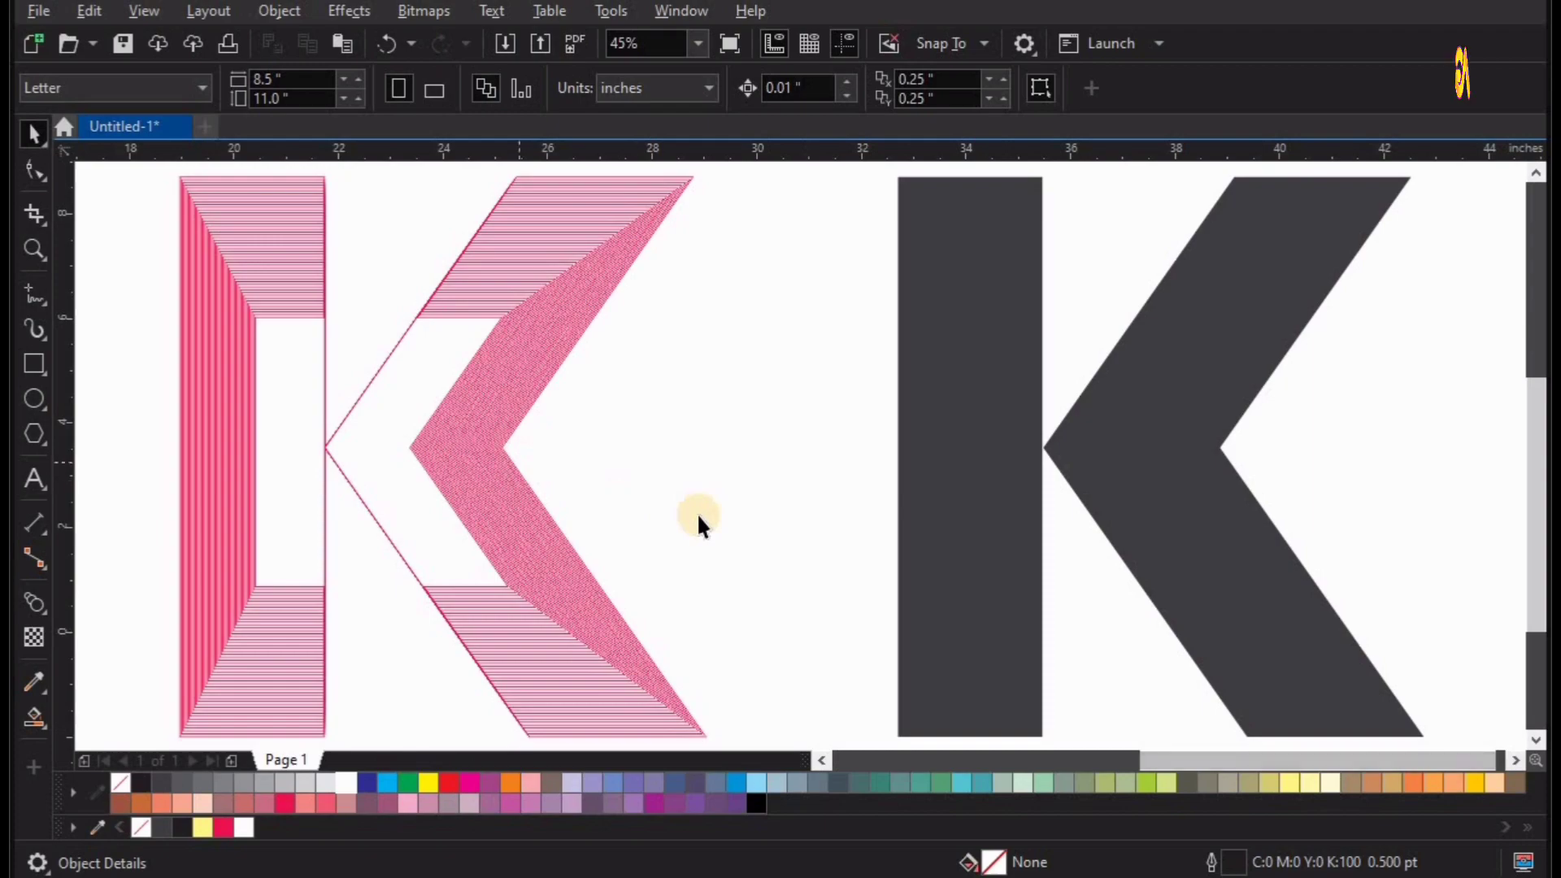
# Select the eight outer end-corner nodes of the dark grey K's stem and chevron, and open the Corners settings.
pyautogui.scroll(-2, 786, 359)
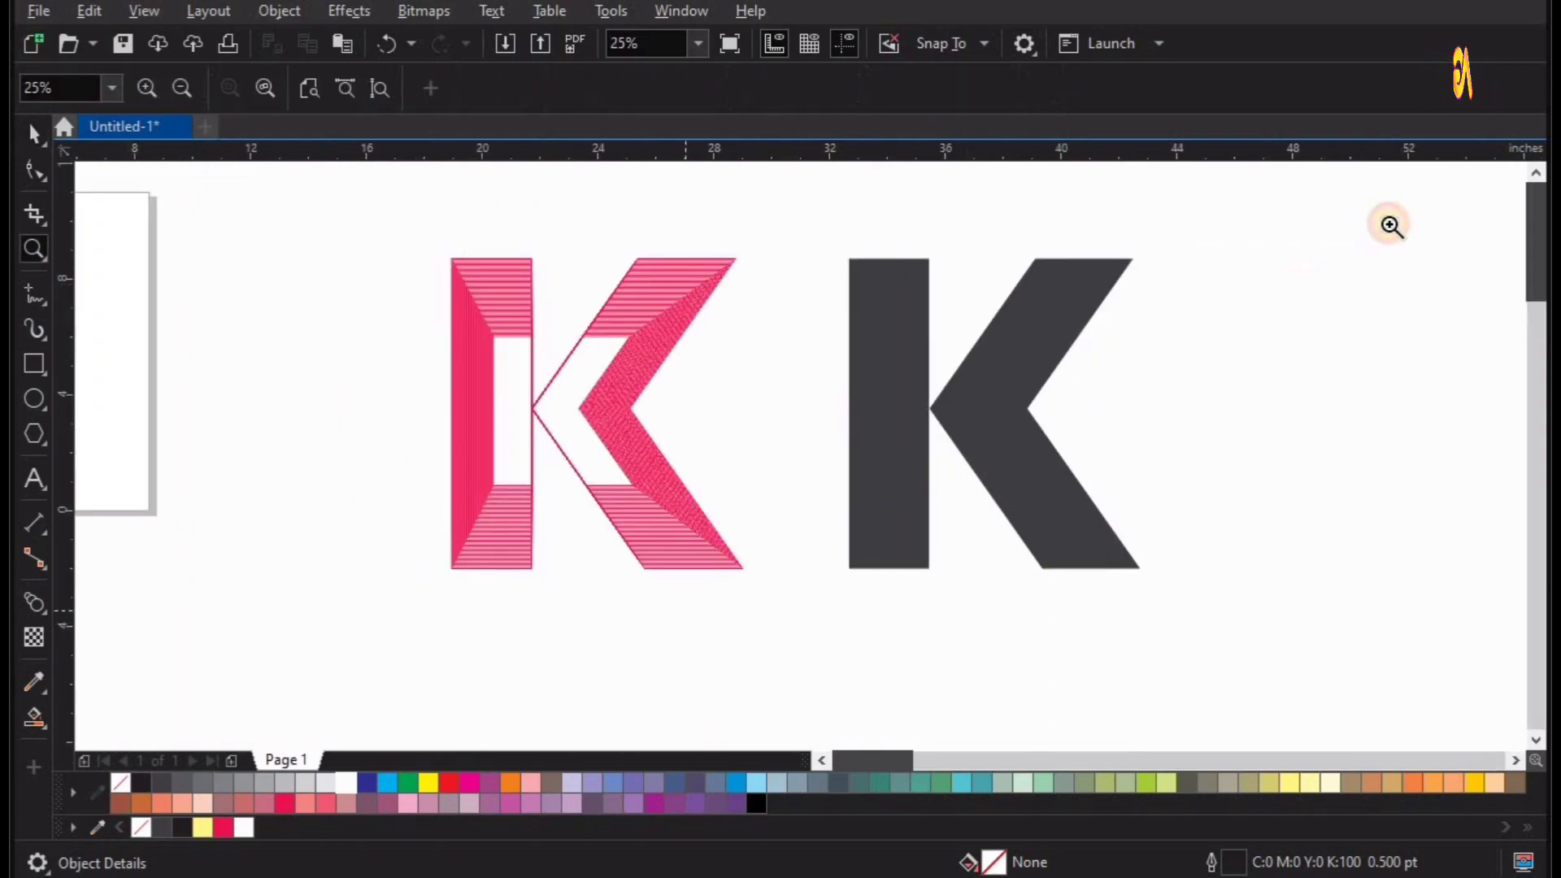
pyautogui.click(1055, 435)
pyautogui.click(808, 363)
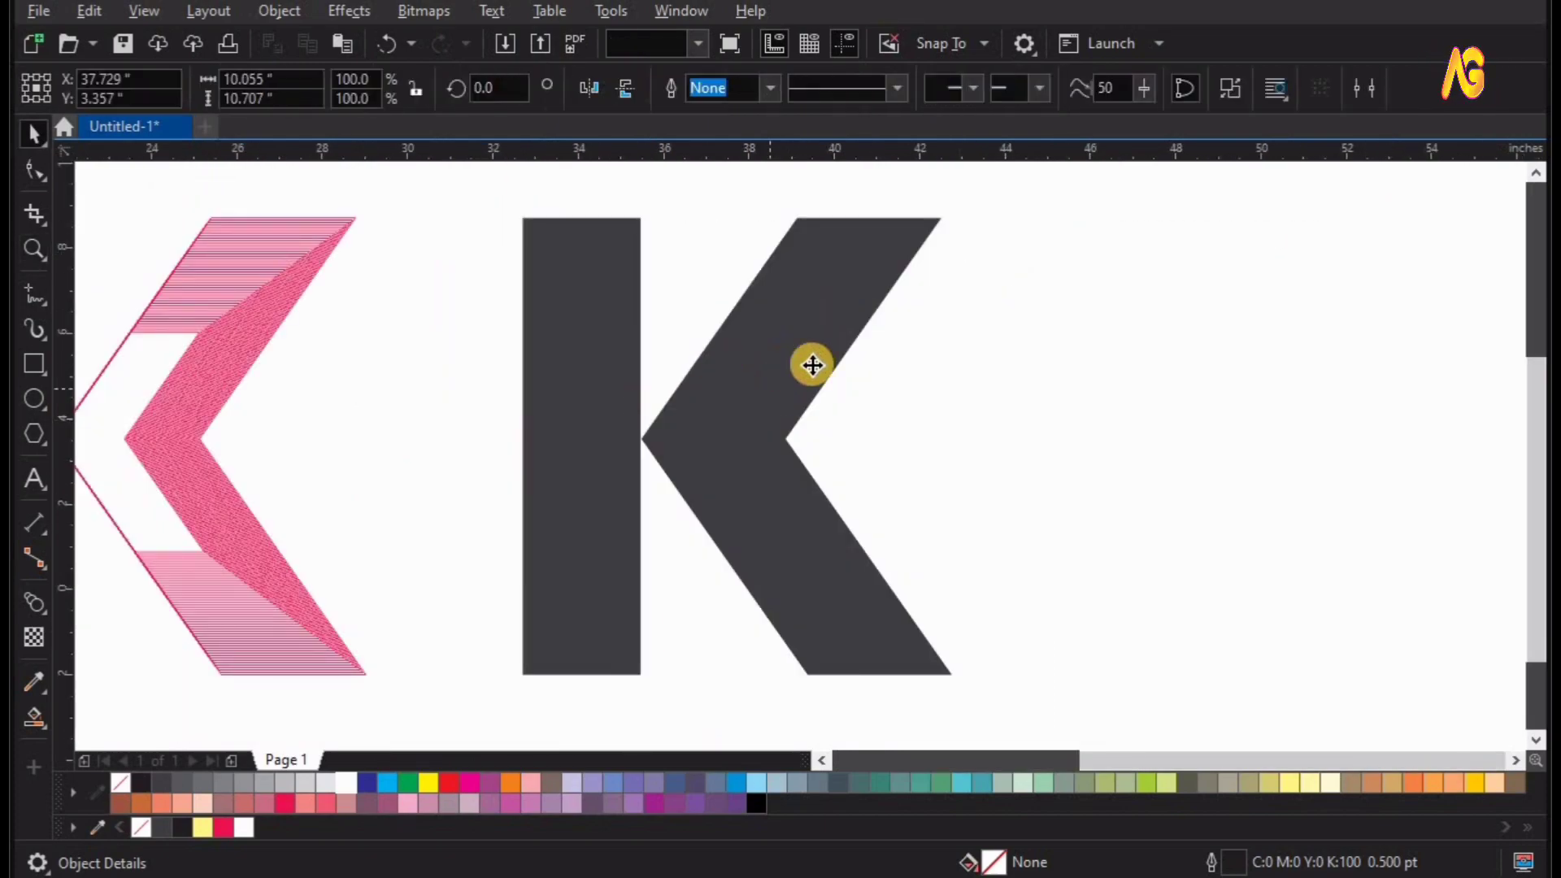
pyautogui.click(43, 170)
pyautogui.moveTo(640, 261); pyautogui.dragTo(669, 261)
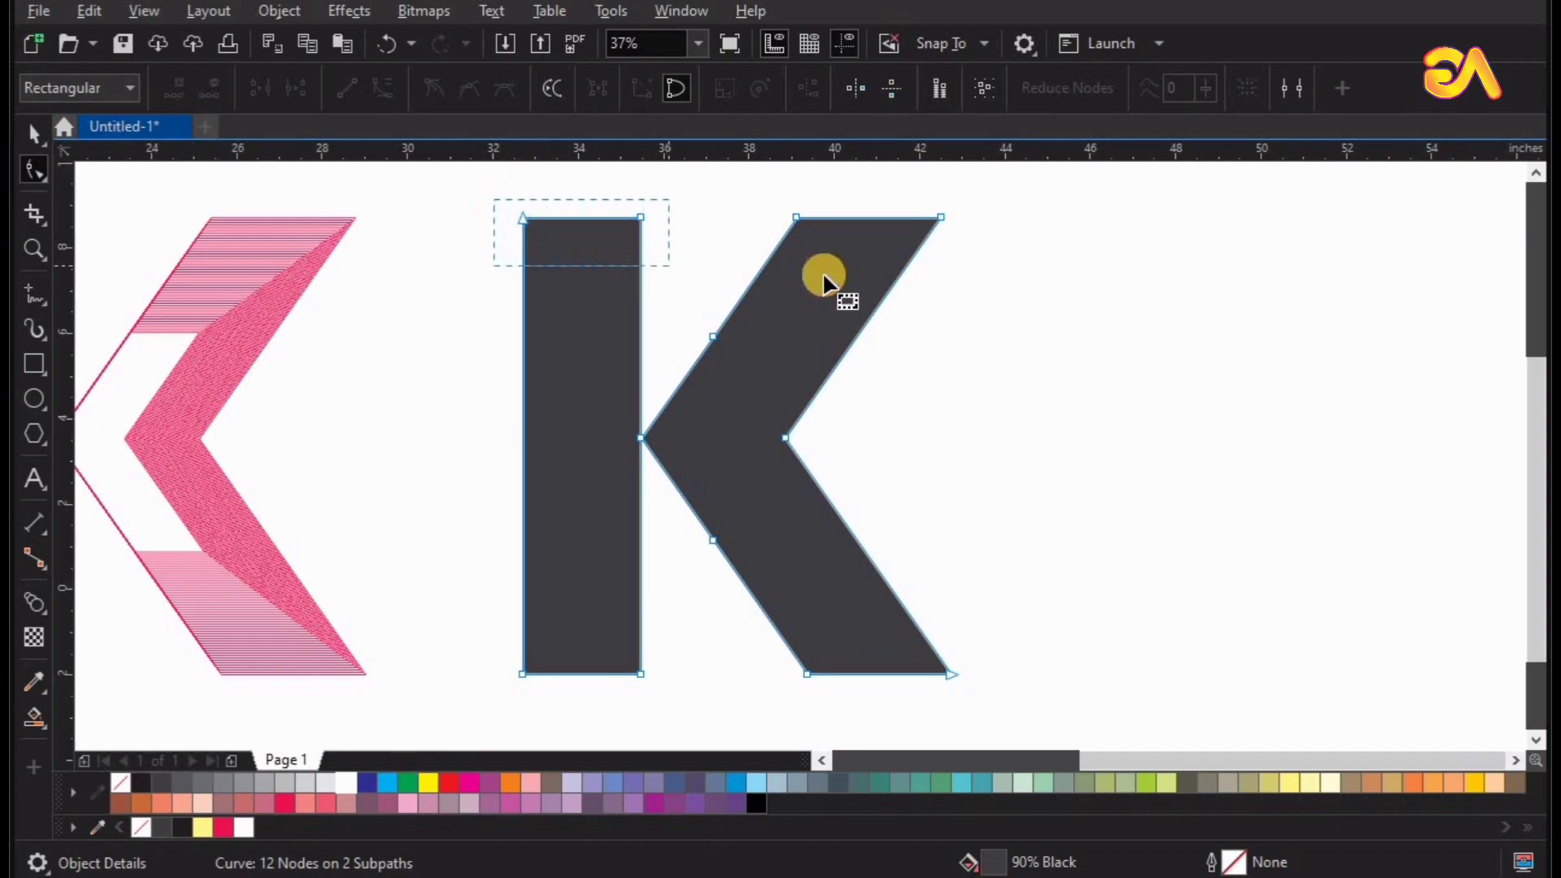
pyautogui.moveTo(968, 260); pyautogui.dragTo(972, 260)
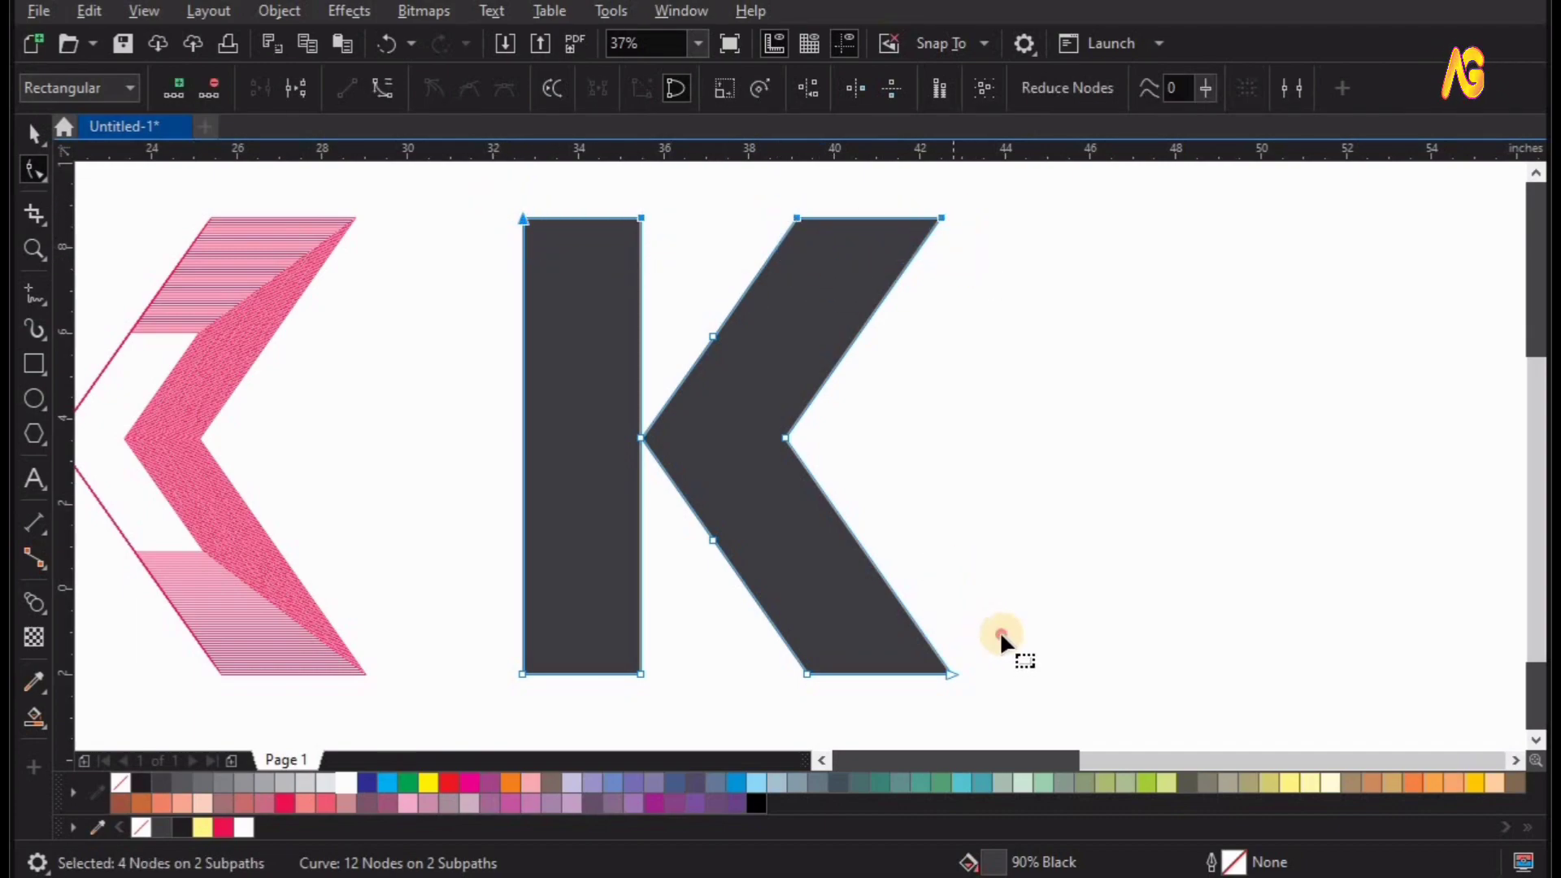
pyautogui.moveTo(514, 697); pyautogui.dragTo(650, 528)
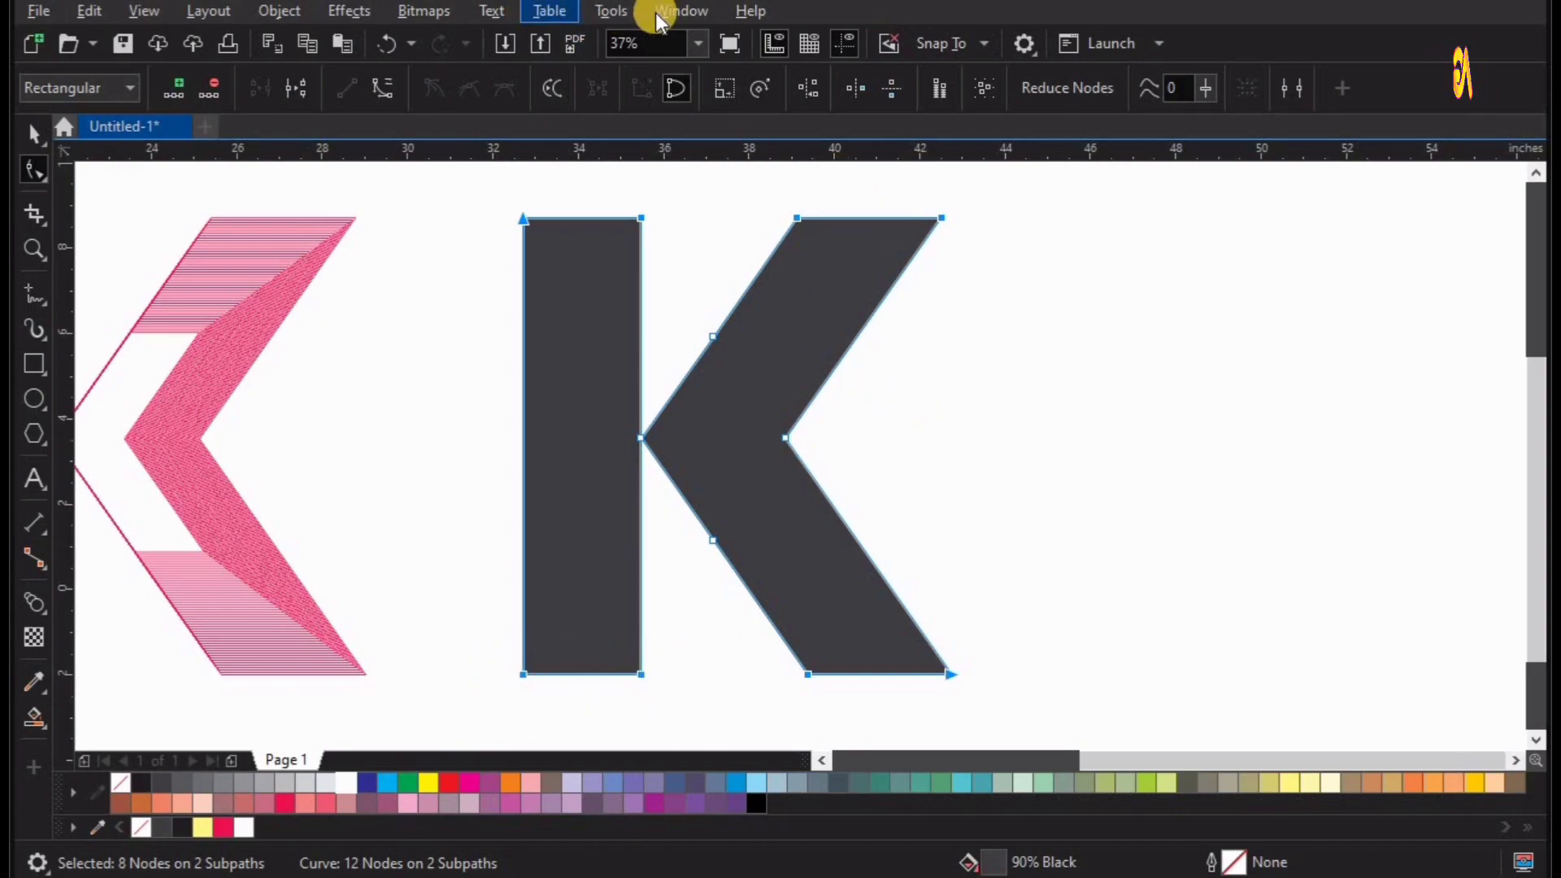
pyautogui.click(681, 10)
pyautogui.moveTo(753, 343)
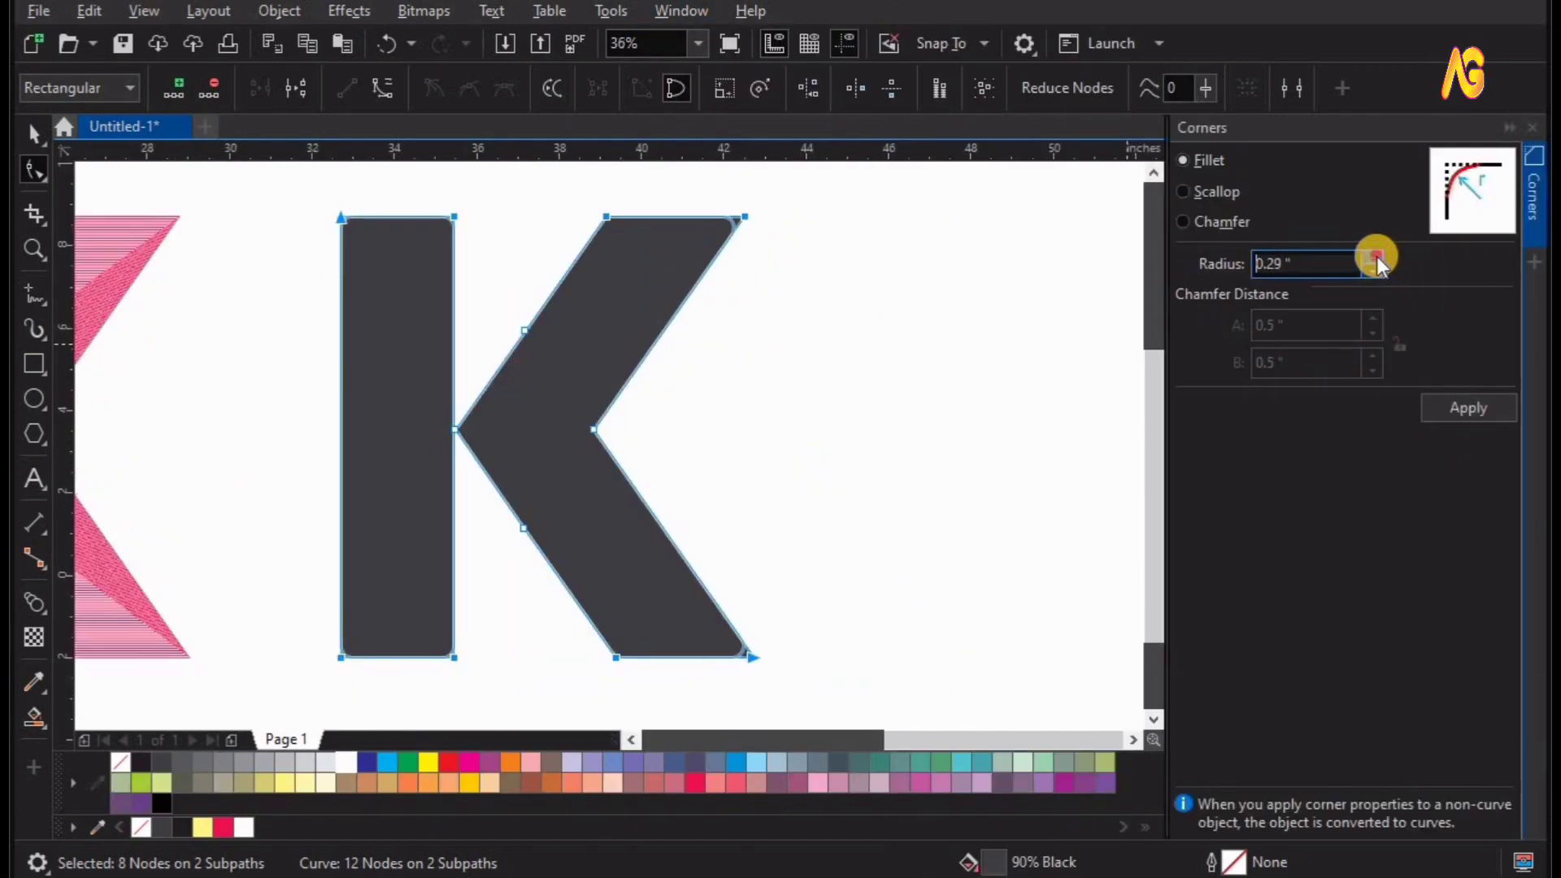
# Try raising the fillet radius for the selected corners step by step to 1.08 in.
pyautogui.click(1375, 259)
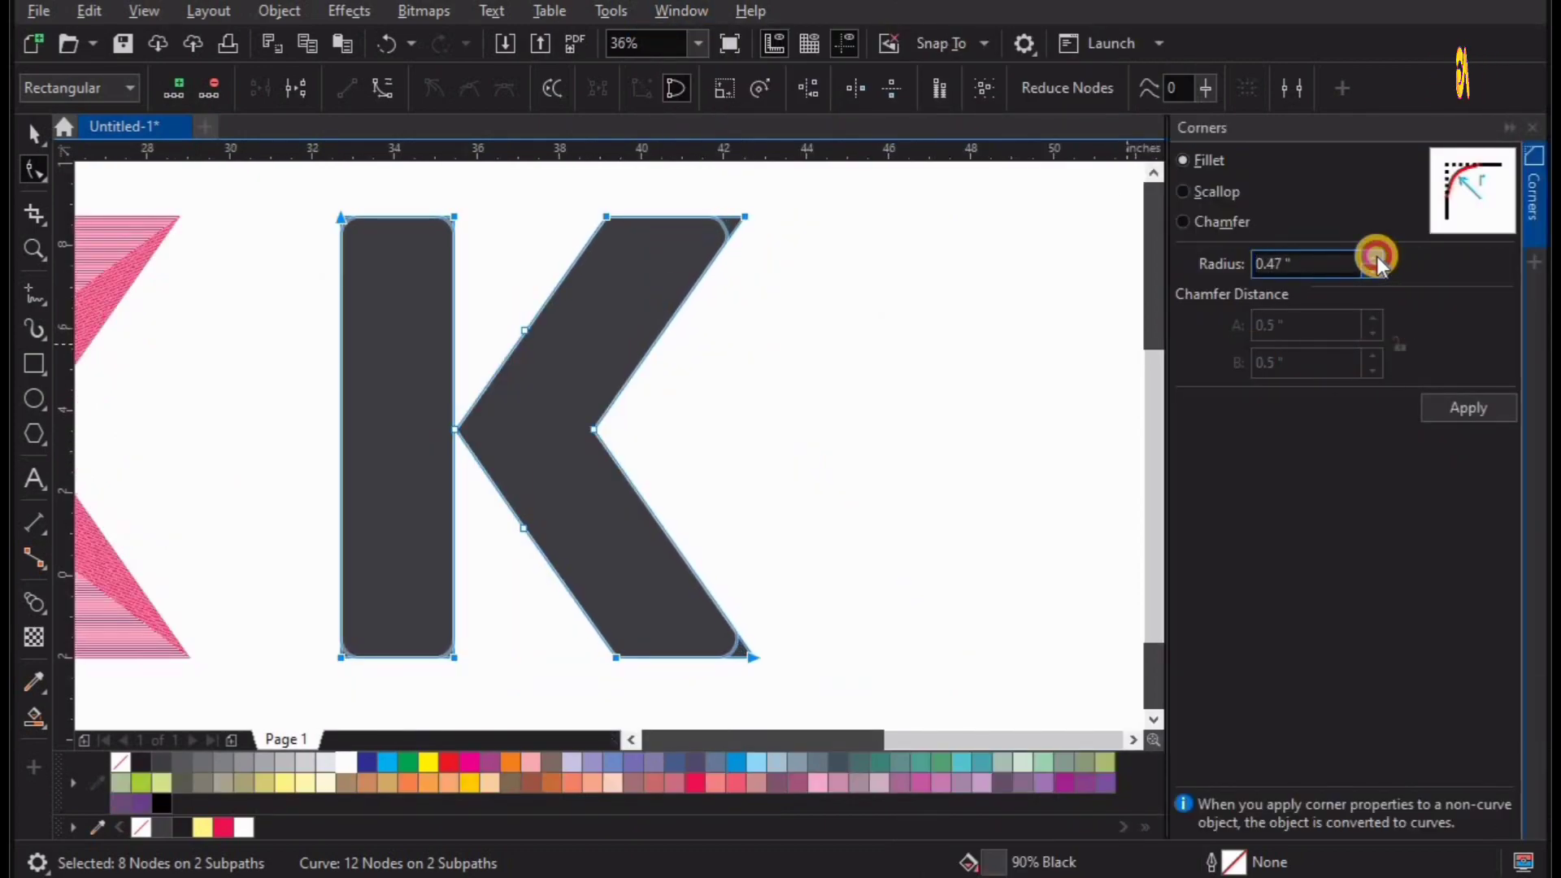
pyautogui.click(1376, 258)
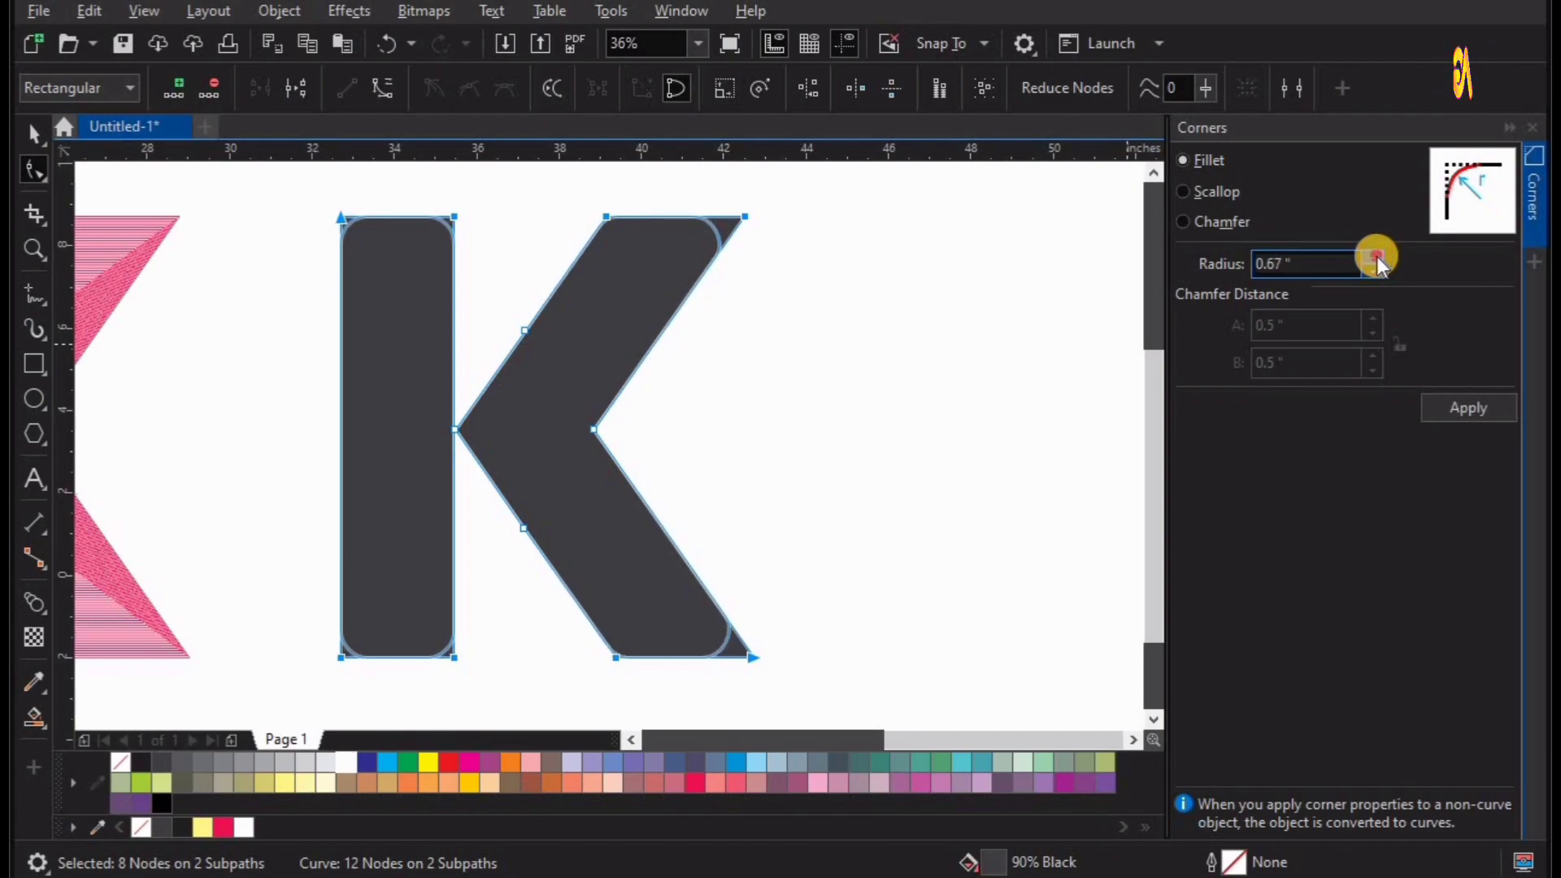
pyautogui.click(1375, 258)
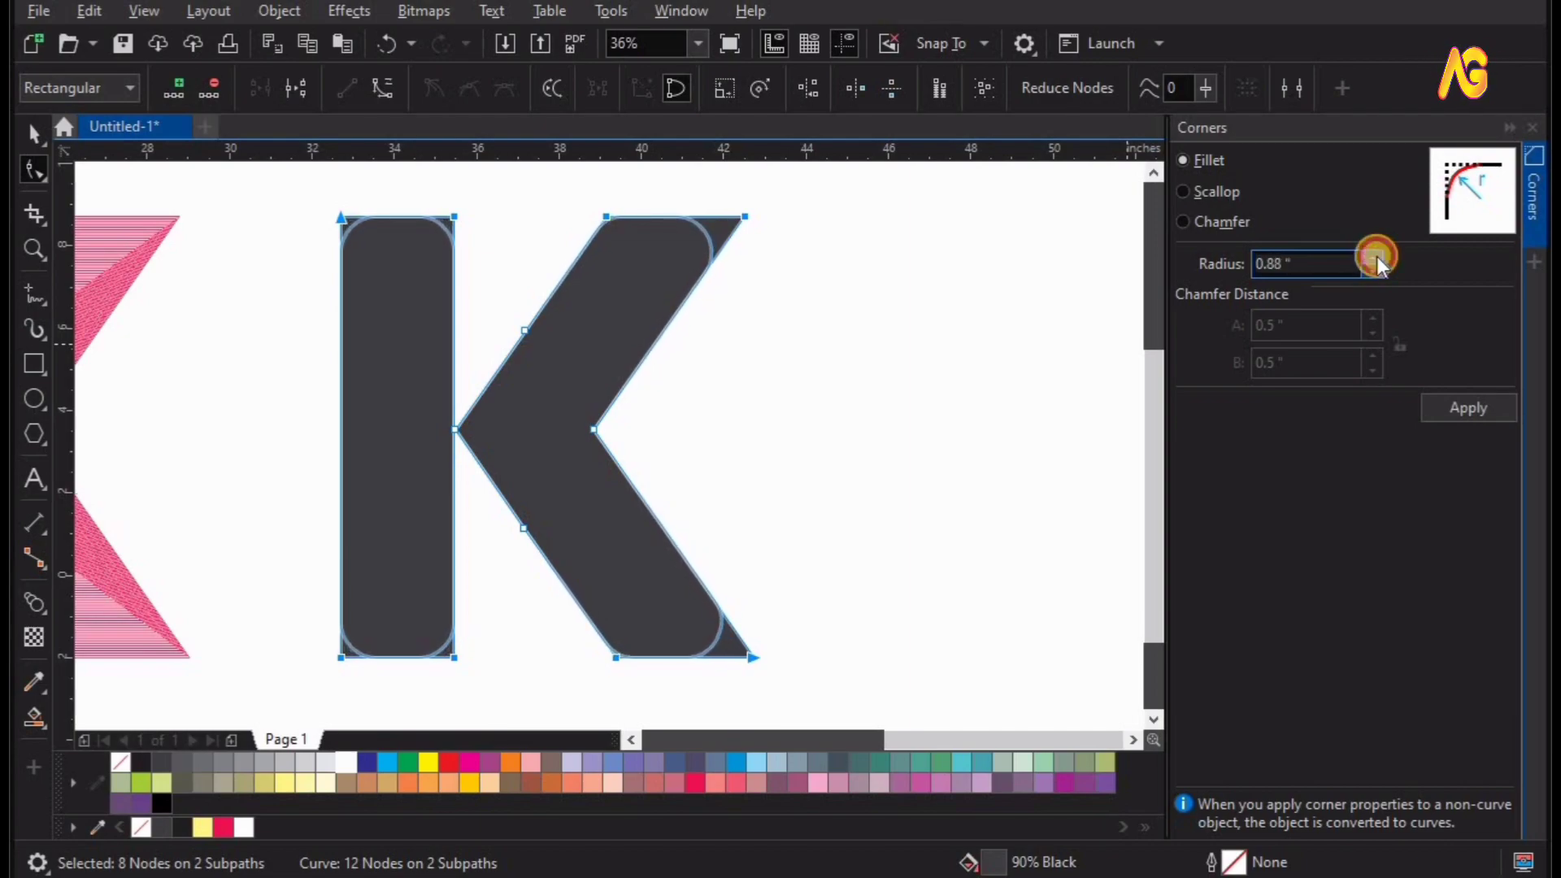
pyautogui.click(1375, 259)
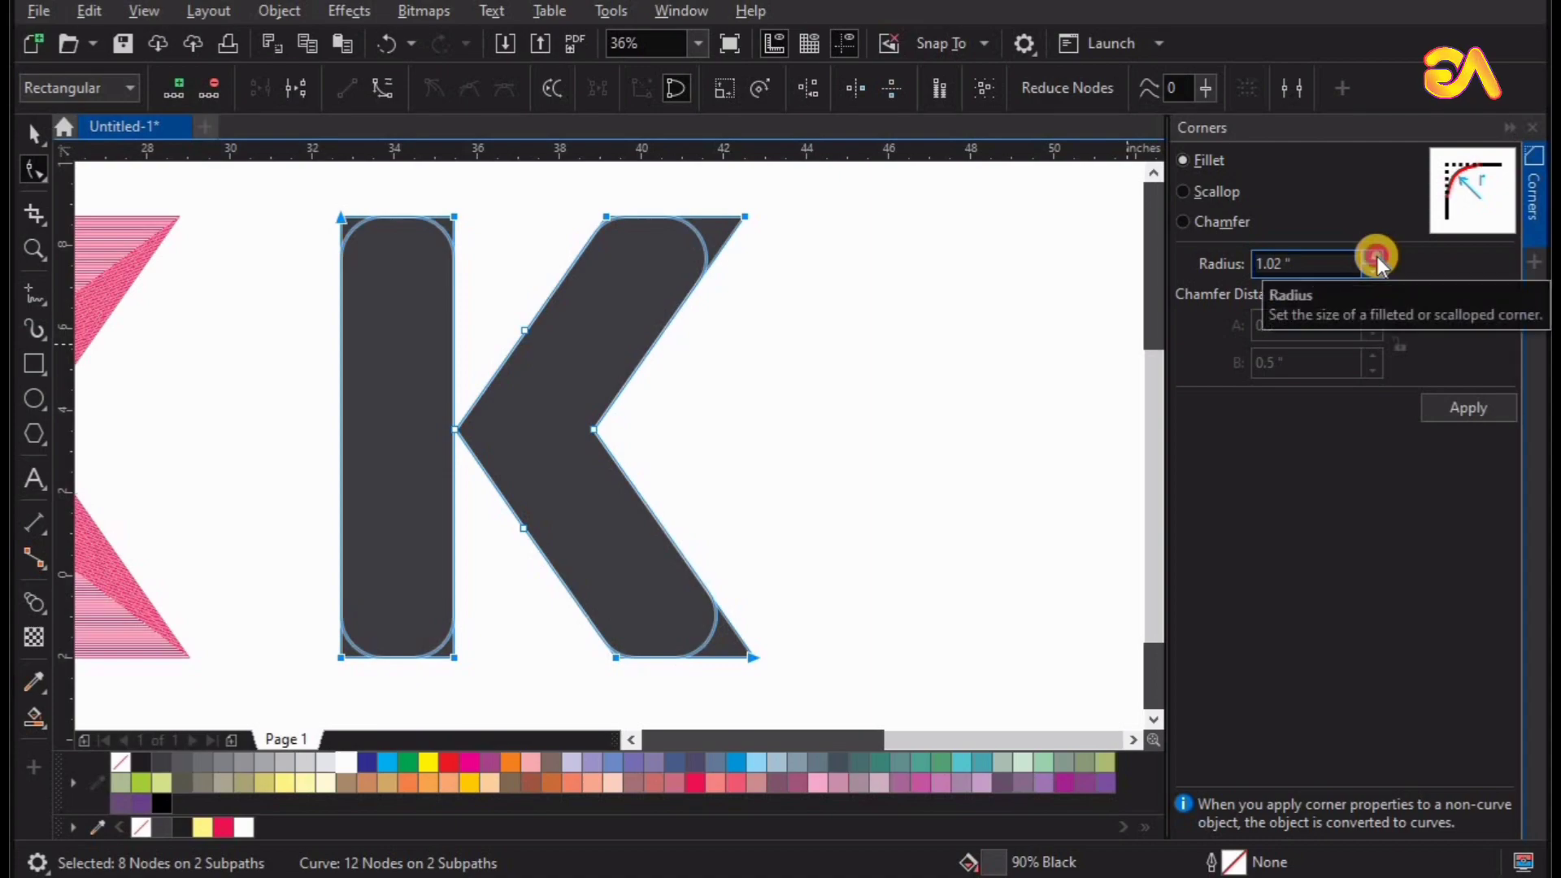
pyautogui.click(1376, 259)
pyautogui.click(1375, 259)
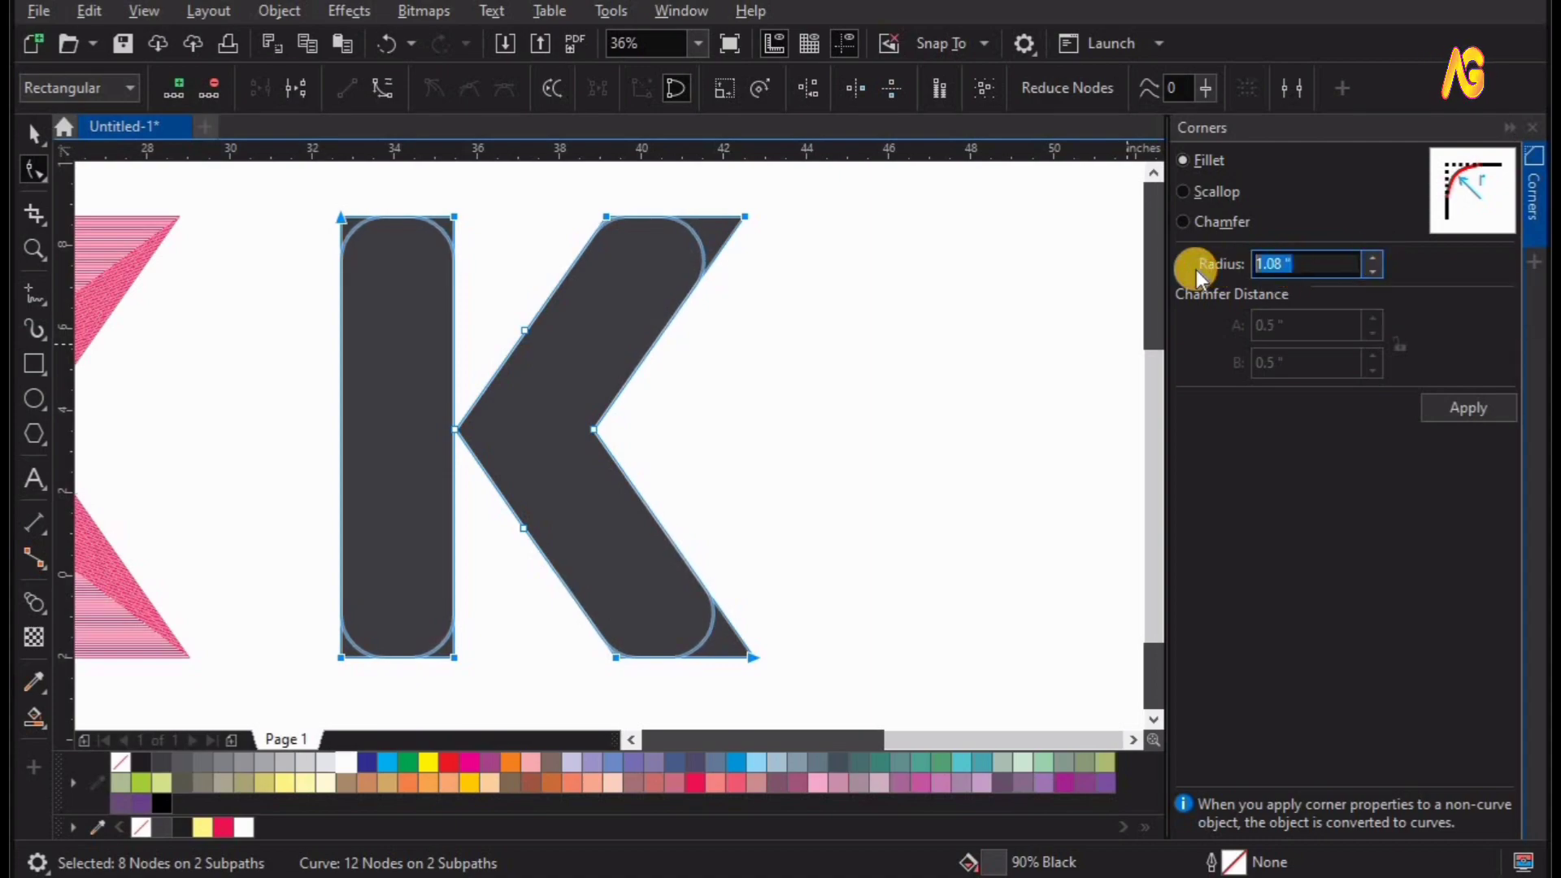
# Try fillet radii of 2, 1.5, 1.2 and 1.1 in on the selected corners.
pyautogui.press('Tab')
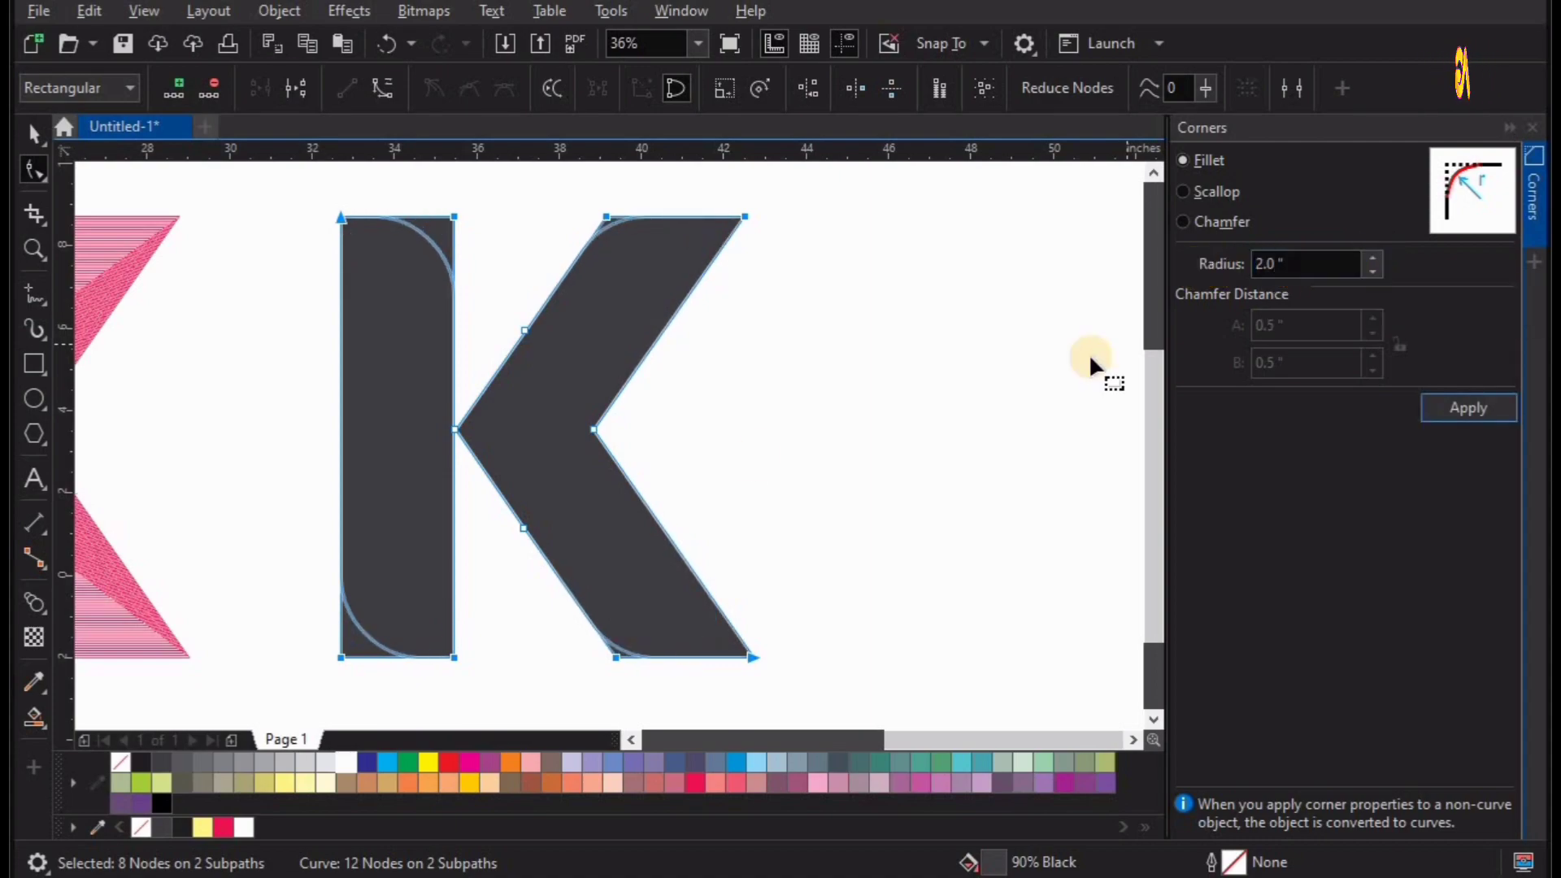
pyautogui.hotkey('shift', 'Tab')
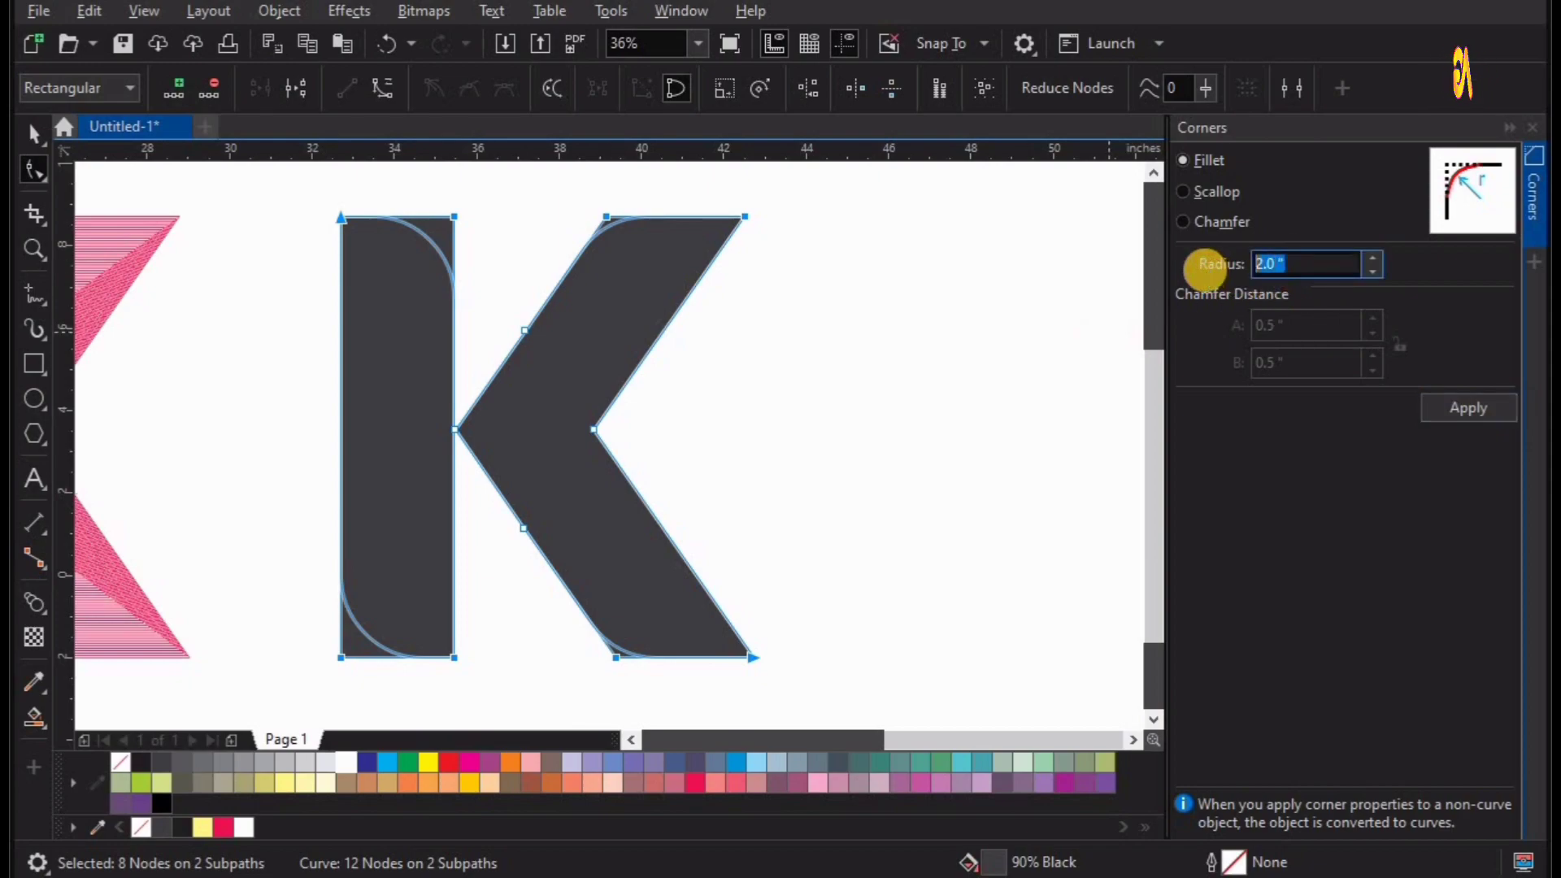
pyautogui.write('1.5')
pyautogui.press('Tab')
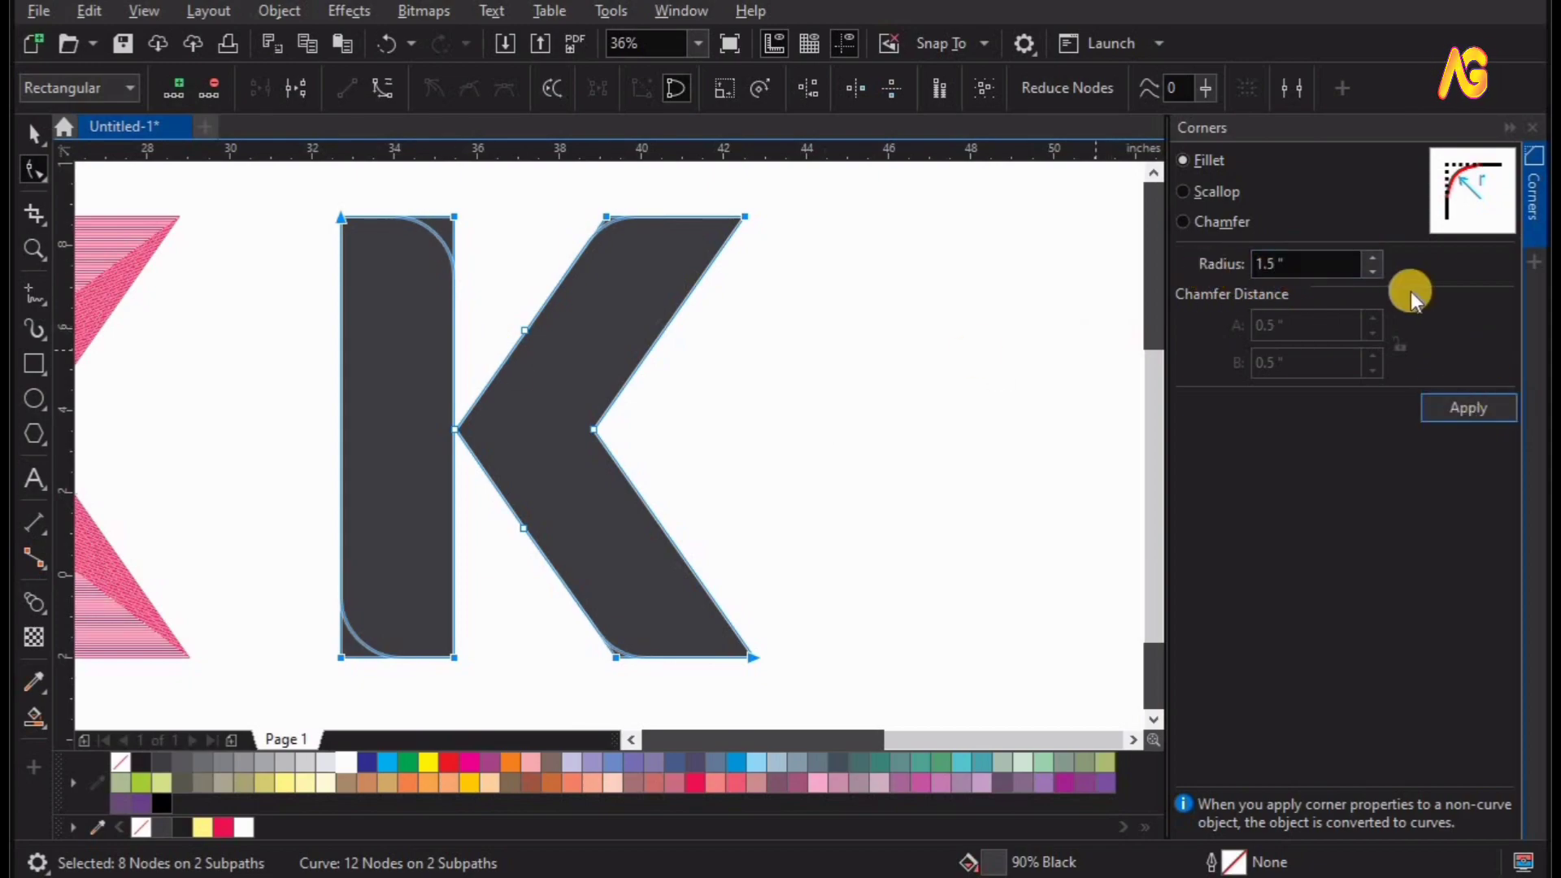
pyautogui.hotkey('shift', 'Tab')
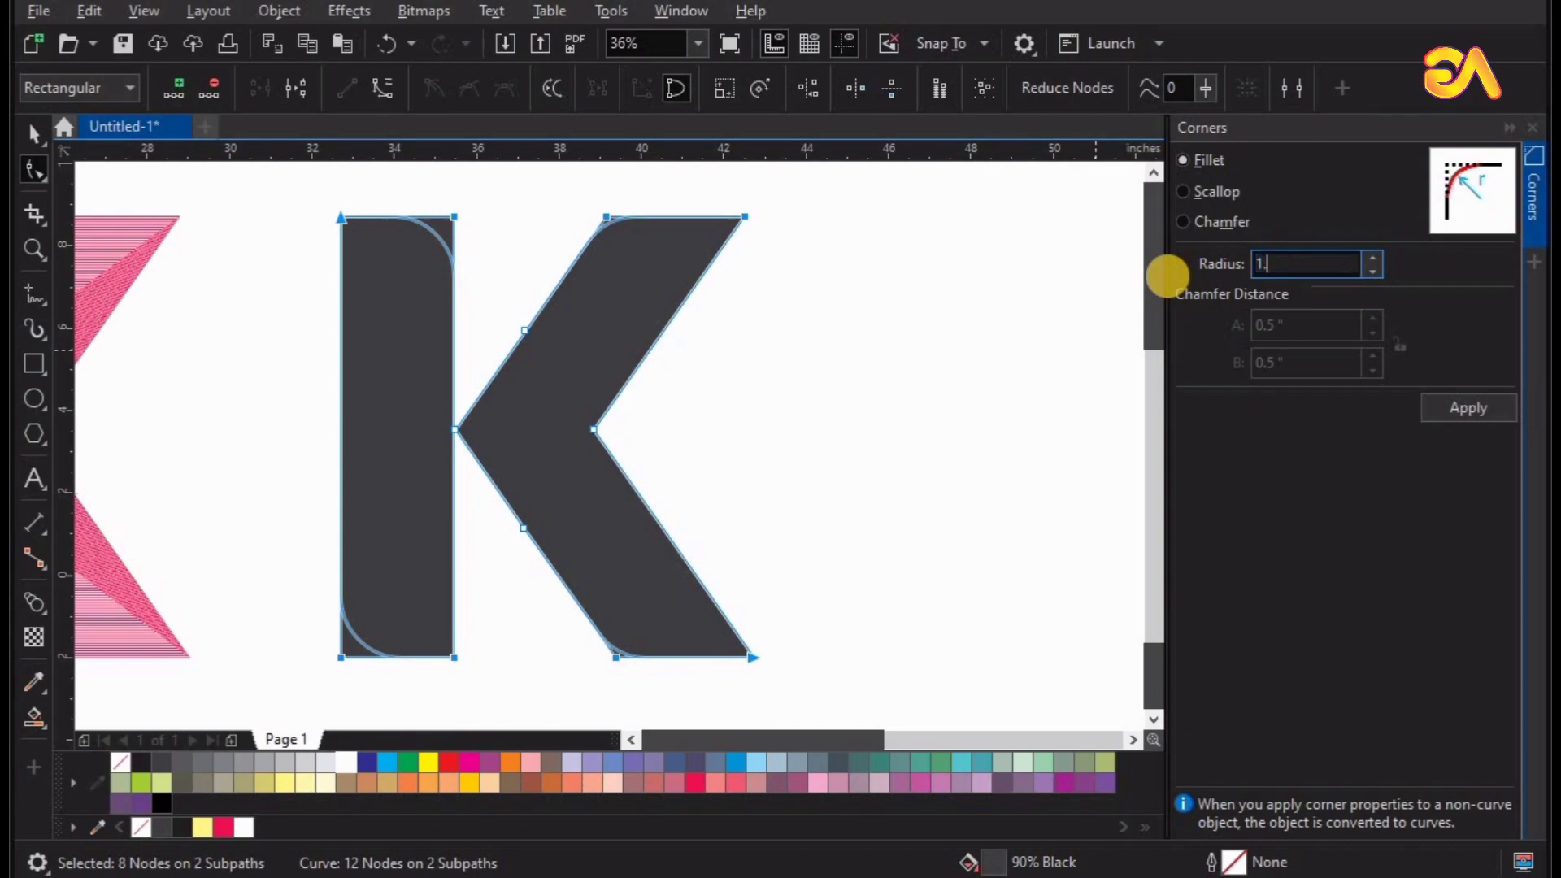
pyautogui.press('Tab')
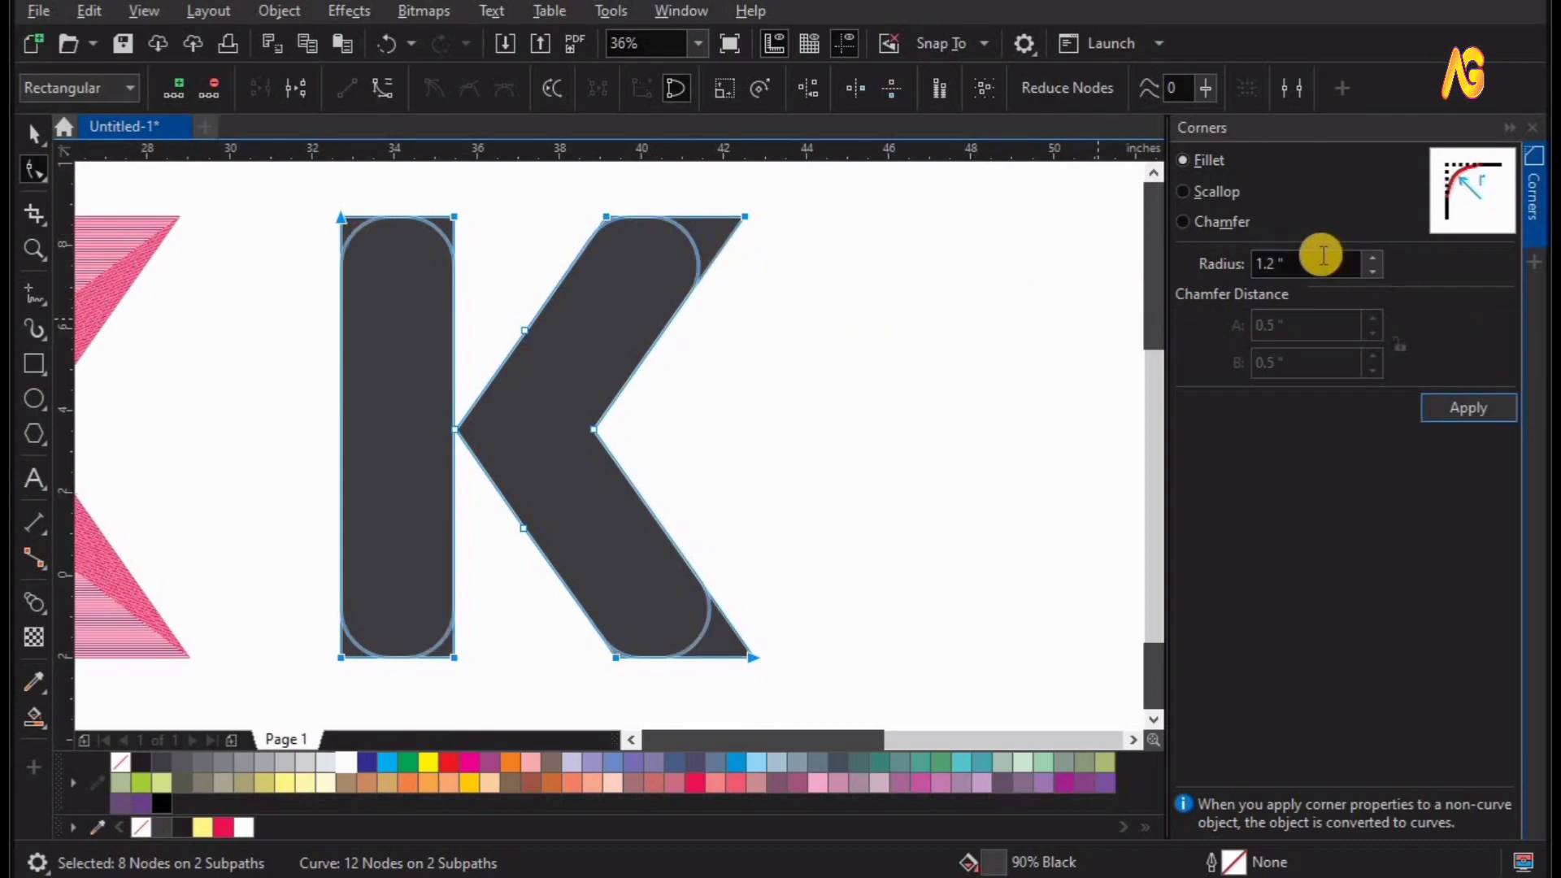
pyautogui.hotkey('shift', 'Tab')
pyautogui.write('1.1')
pyautogui.press('Tab')
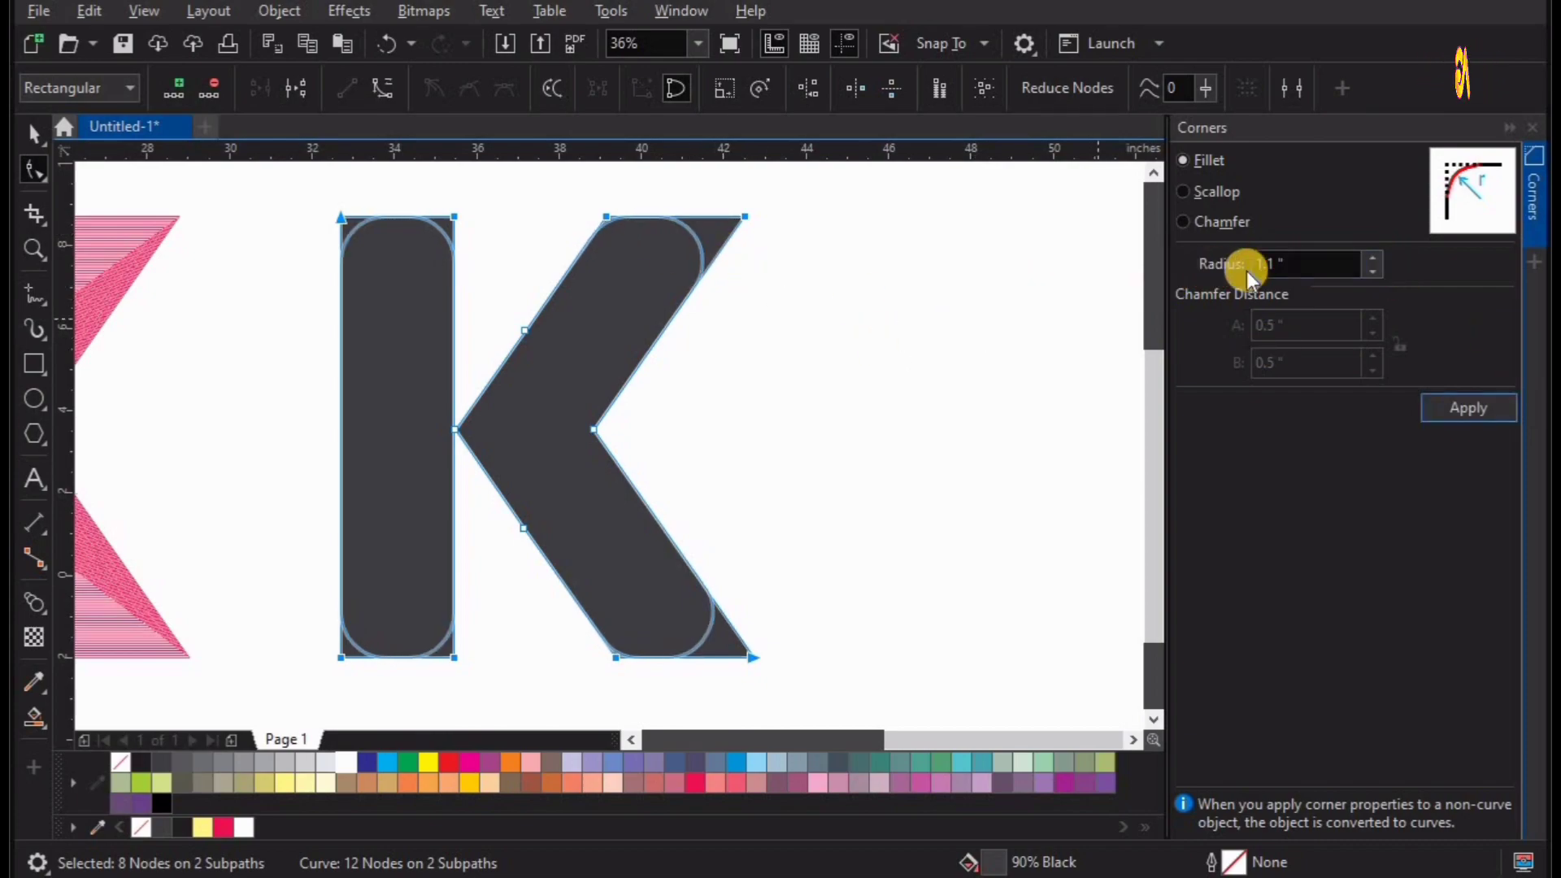
# Apply a fillet with a 1.0 in radius to the eight selected corners of the dark grey K.
pyautogui.click(1300, 262)
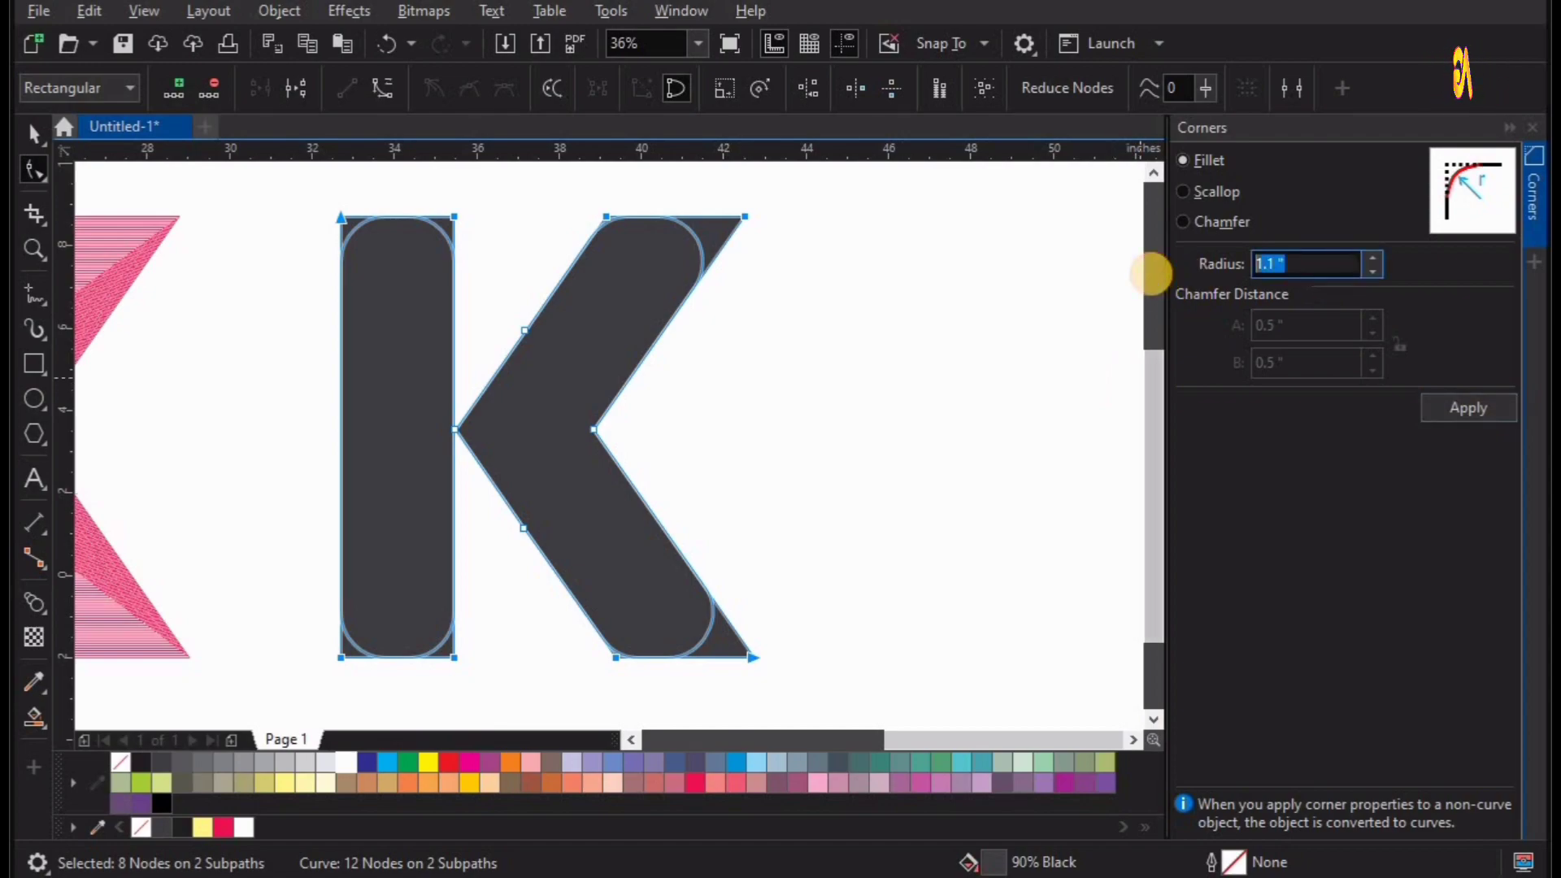
pyautogui.write('0')
pyautogui.press('Tab')
pyautogui.click(1463, 415)
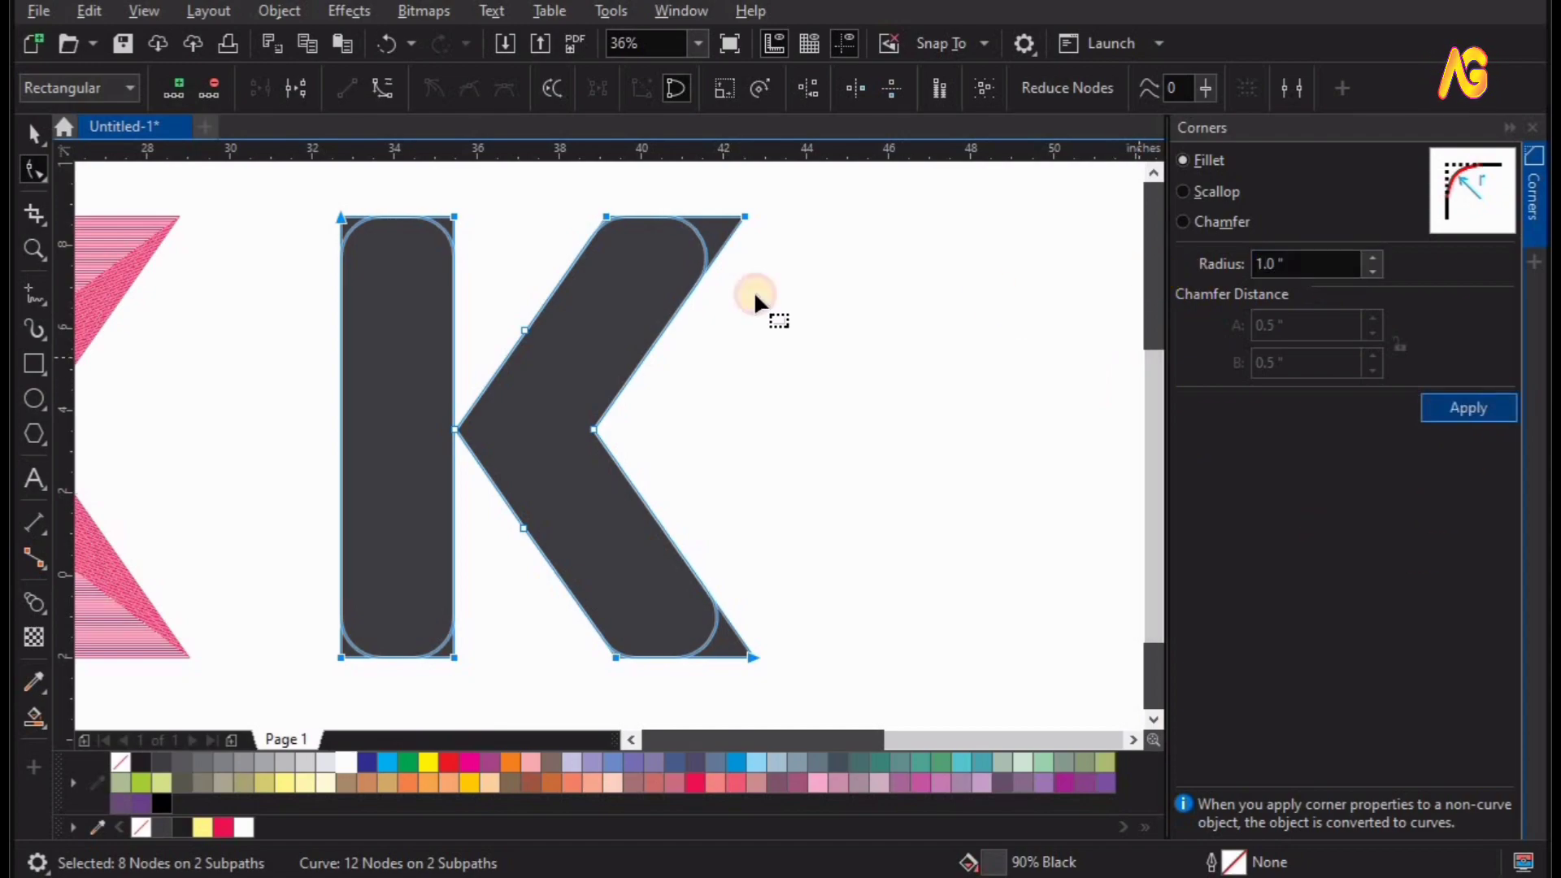
pyautogui.click(821, 391)
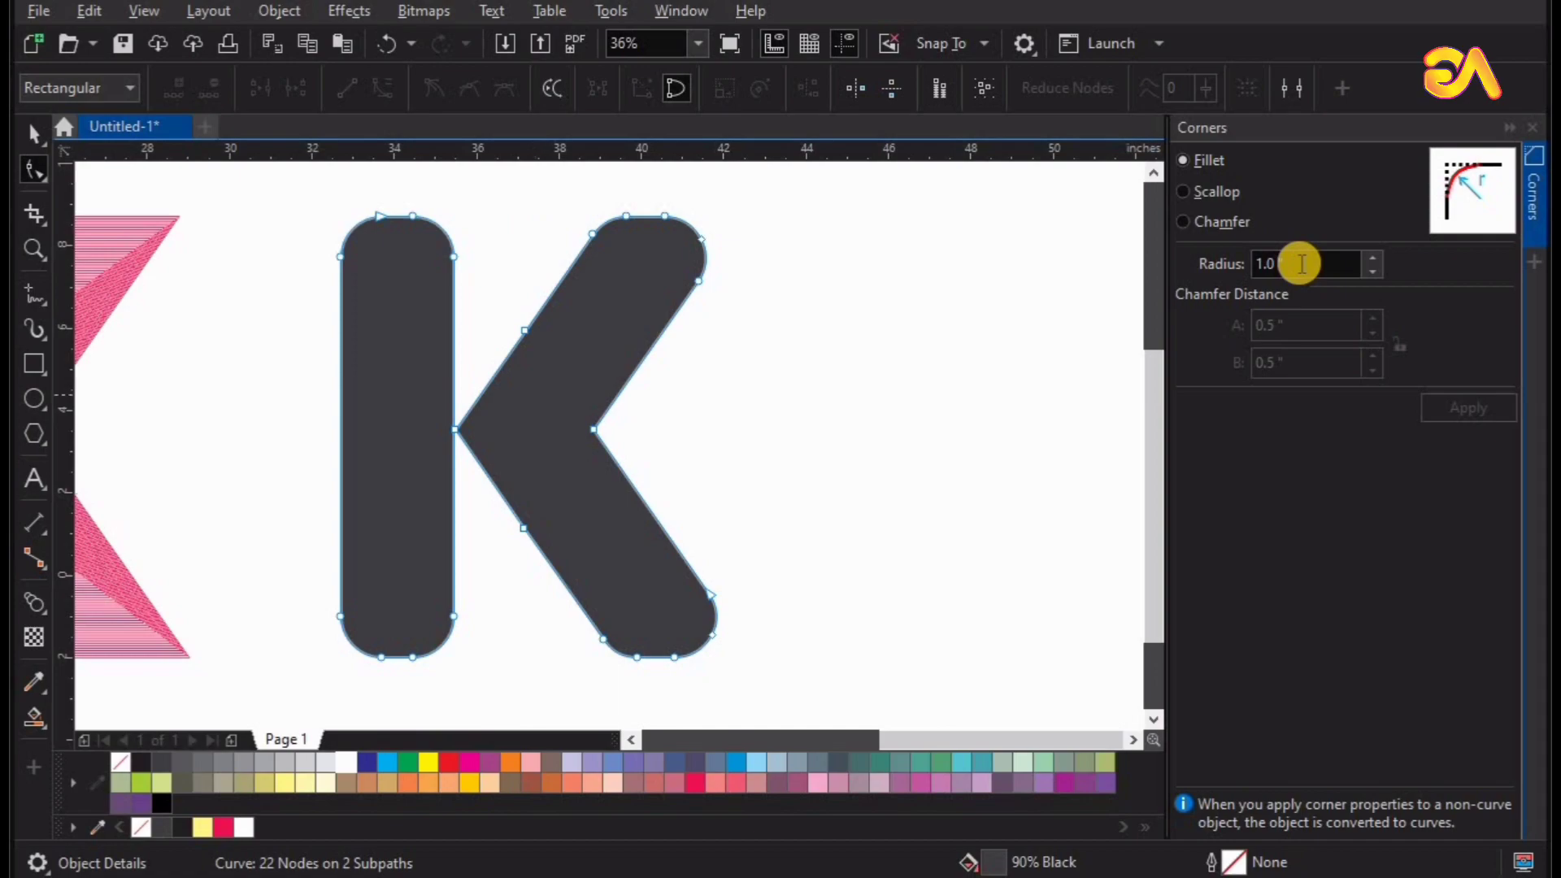
# Set the corner fillet radius to 0.5 in.
pyautogui.moveTo(1301, 264); pyautogui.dragTo(1107, 270)
pyautogui.write('0')
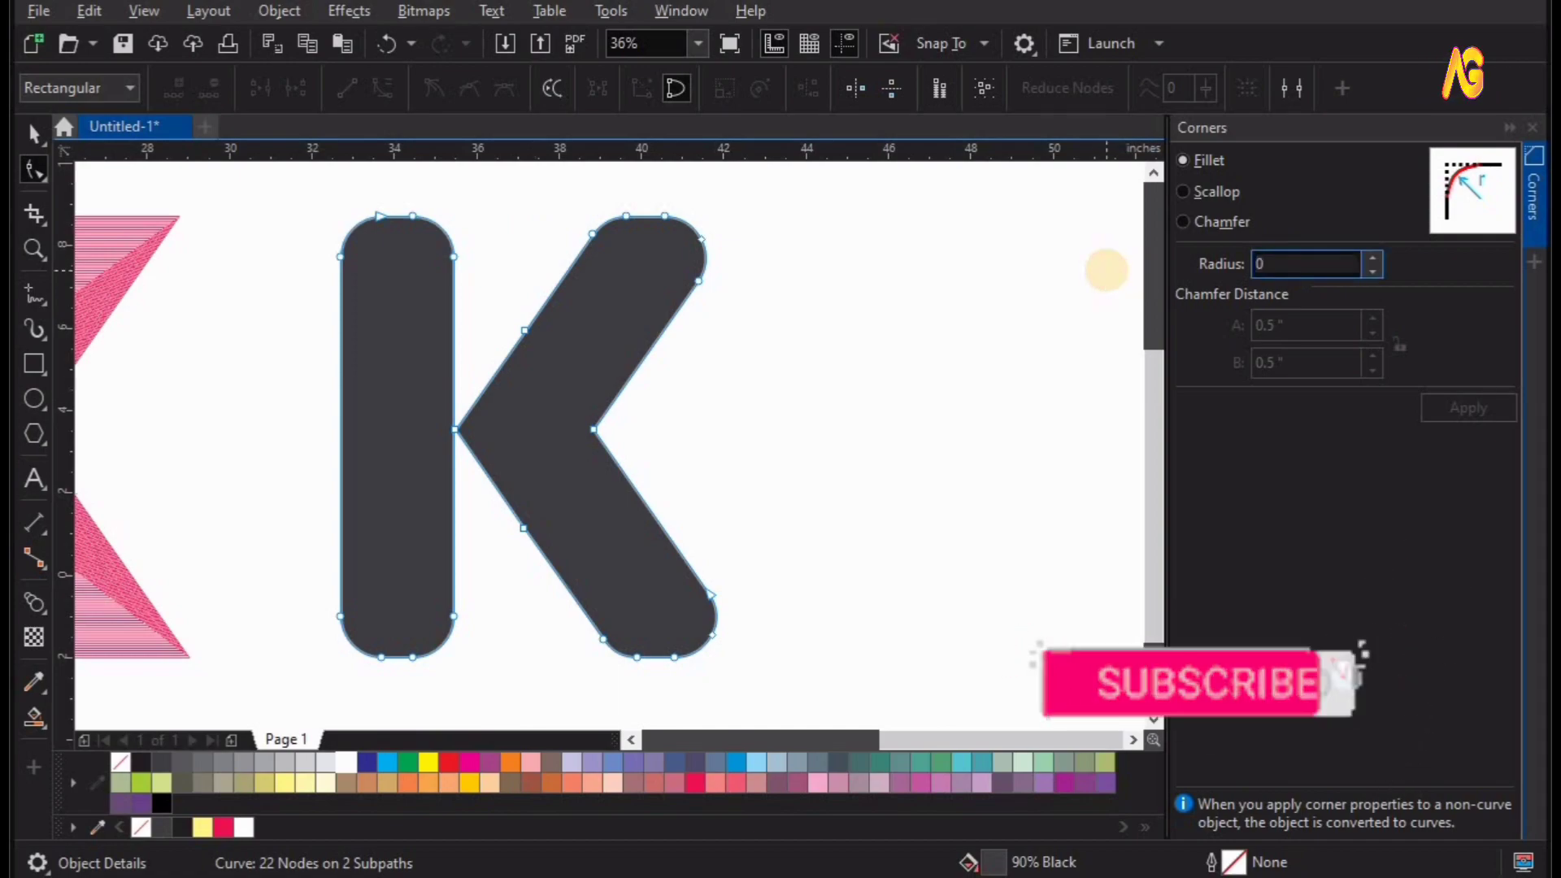
pyautogui.write('0')
pyautogui.press('BackSpace')
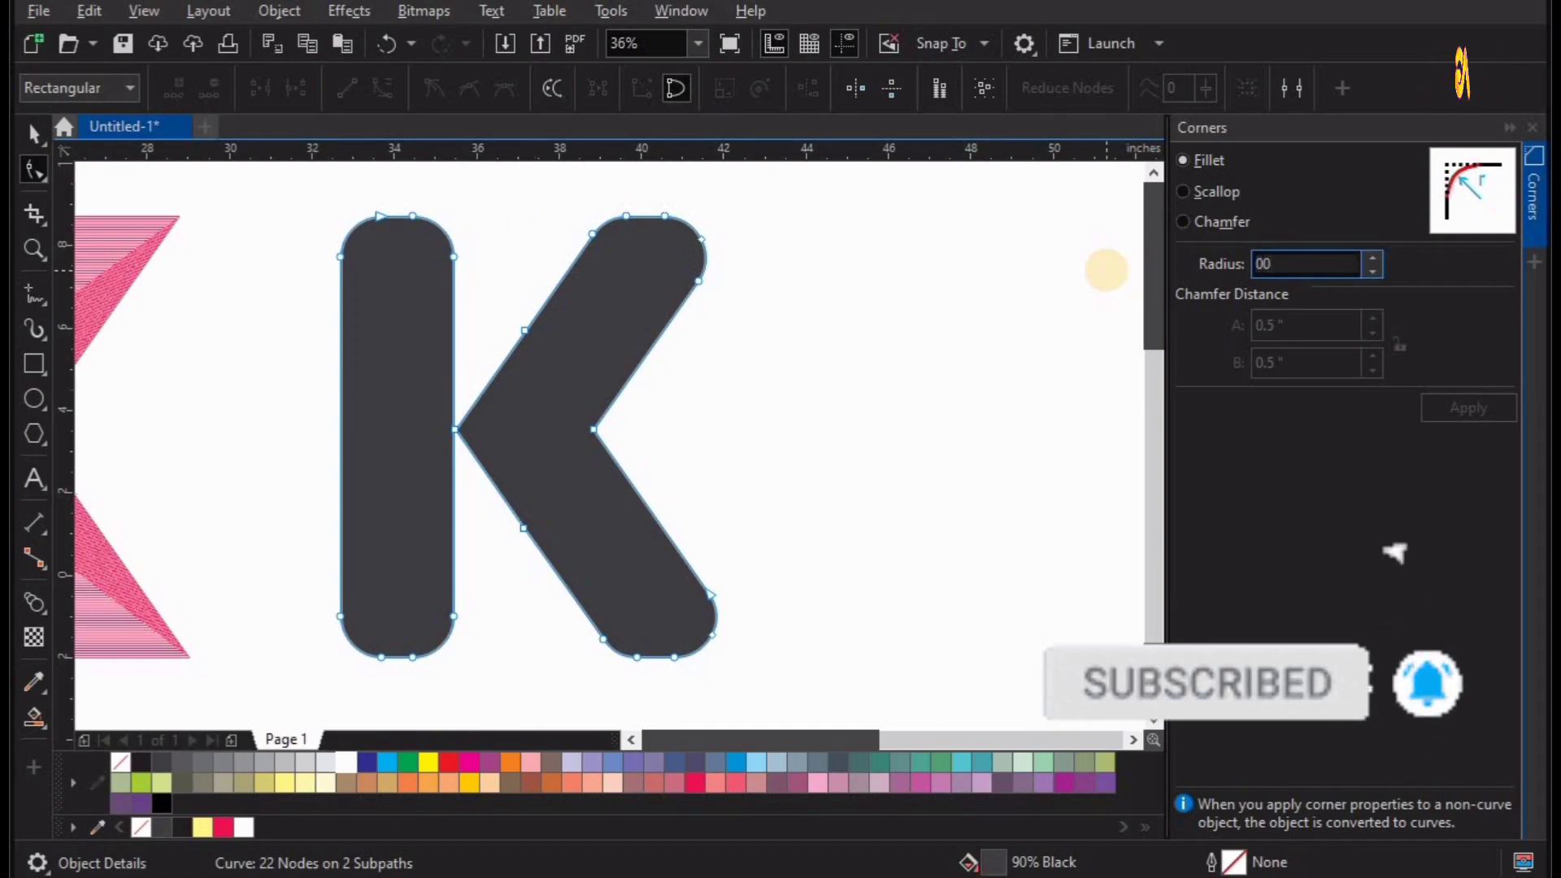
pyautogui.write('.5')
pyautogui.press('Return')
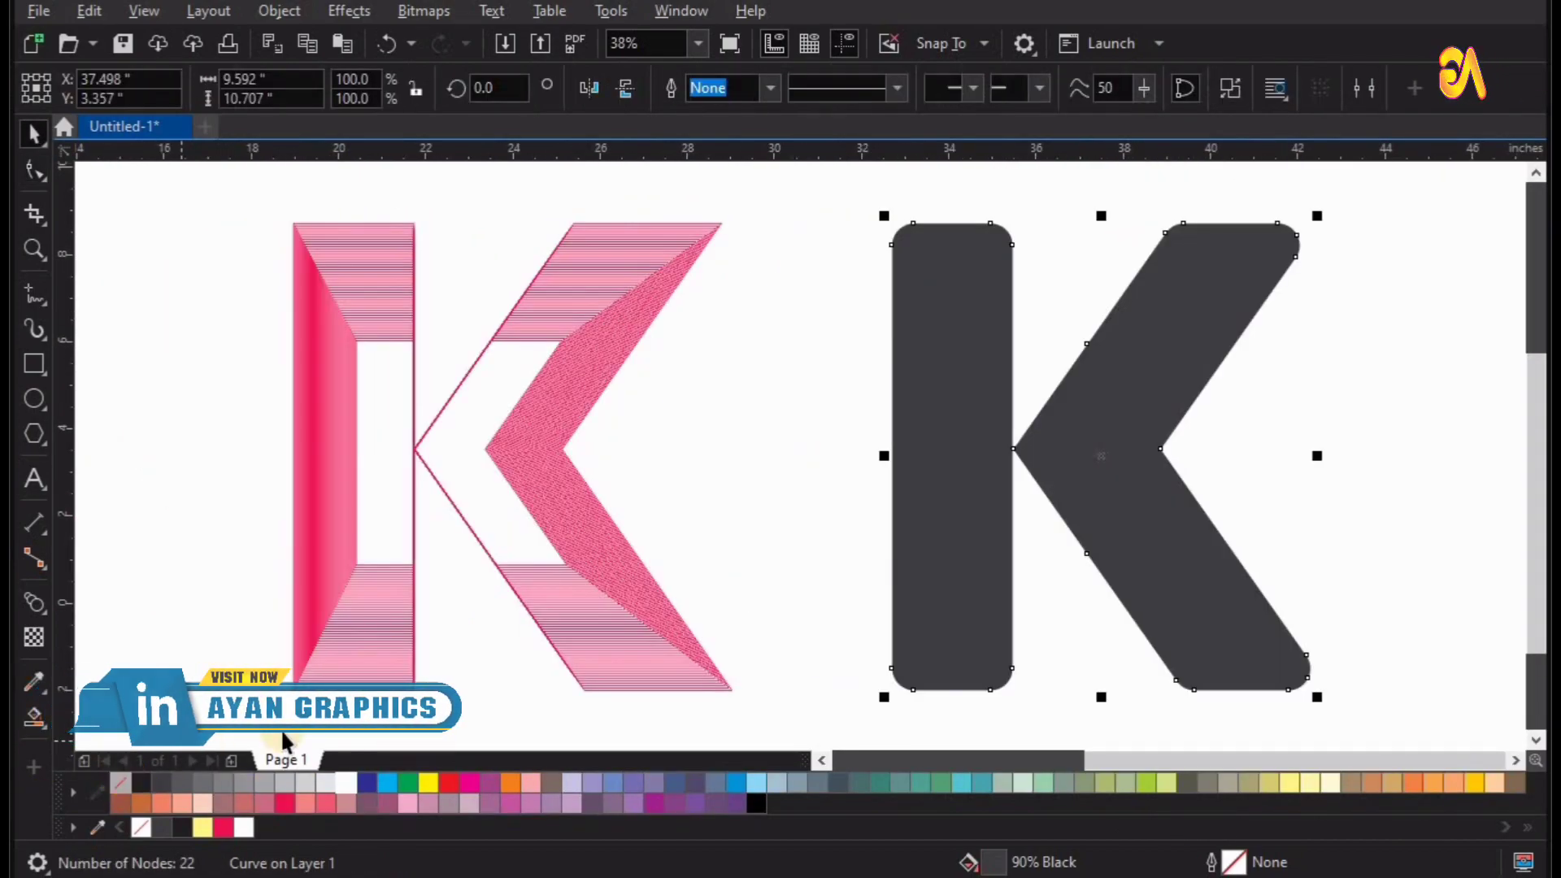
# Remove the rounded K's fill and give it a light blue outline, C:40 M:0 Y:0 K:0.
pyautogui.click(120, 782)
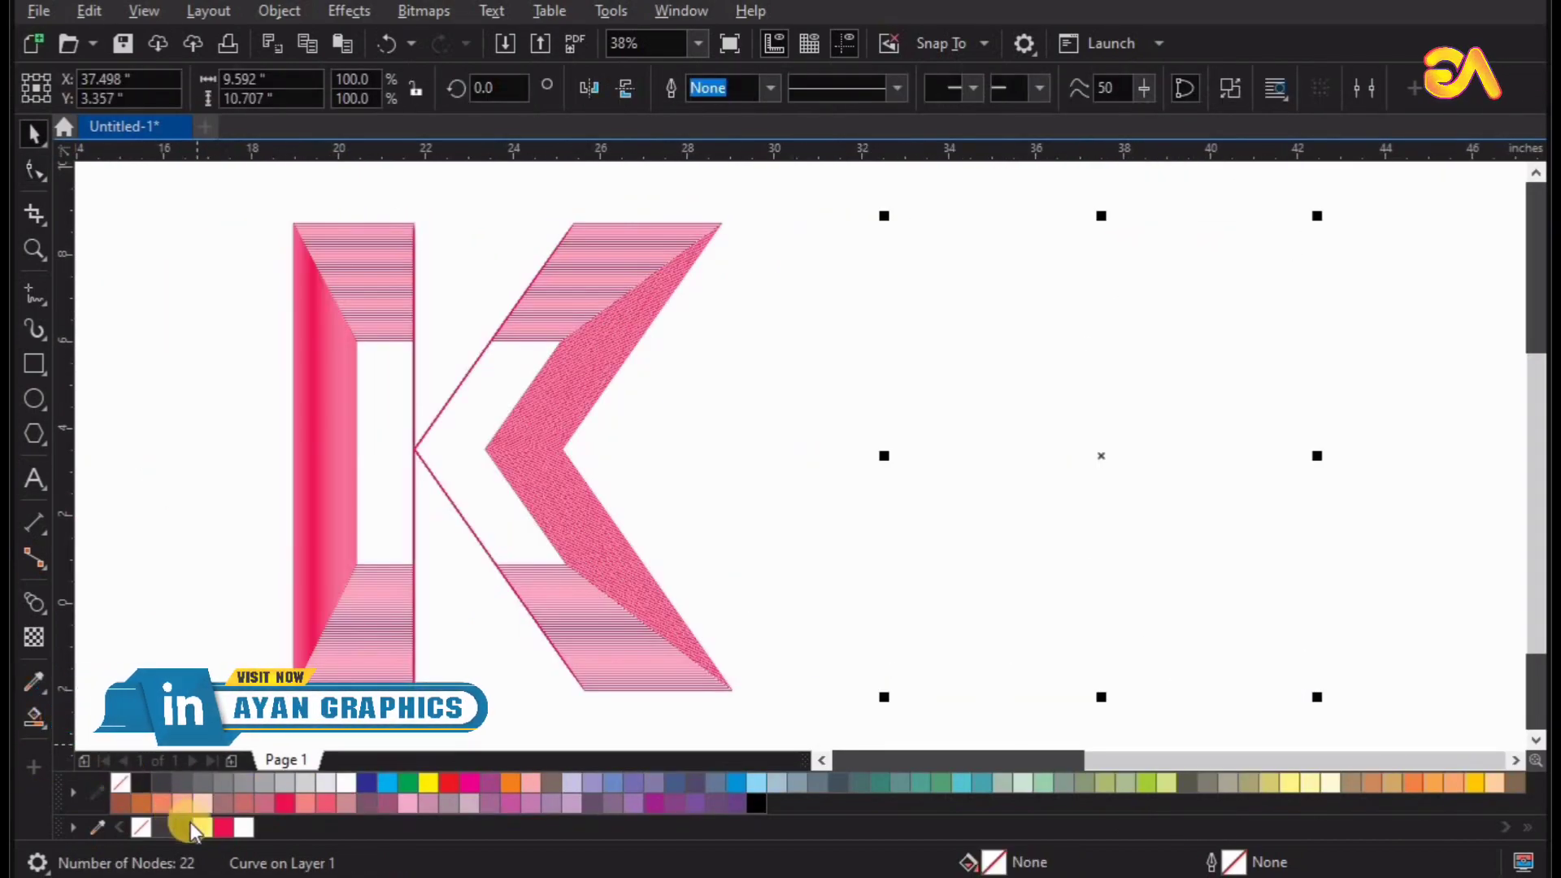
pyautogui.rightClick(756, 782)
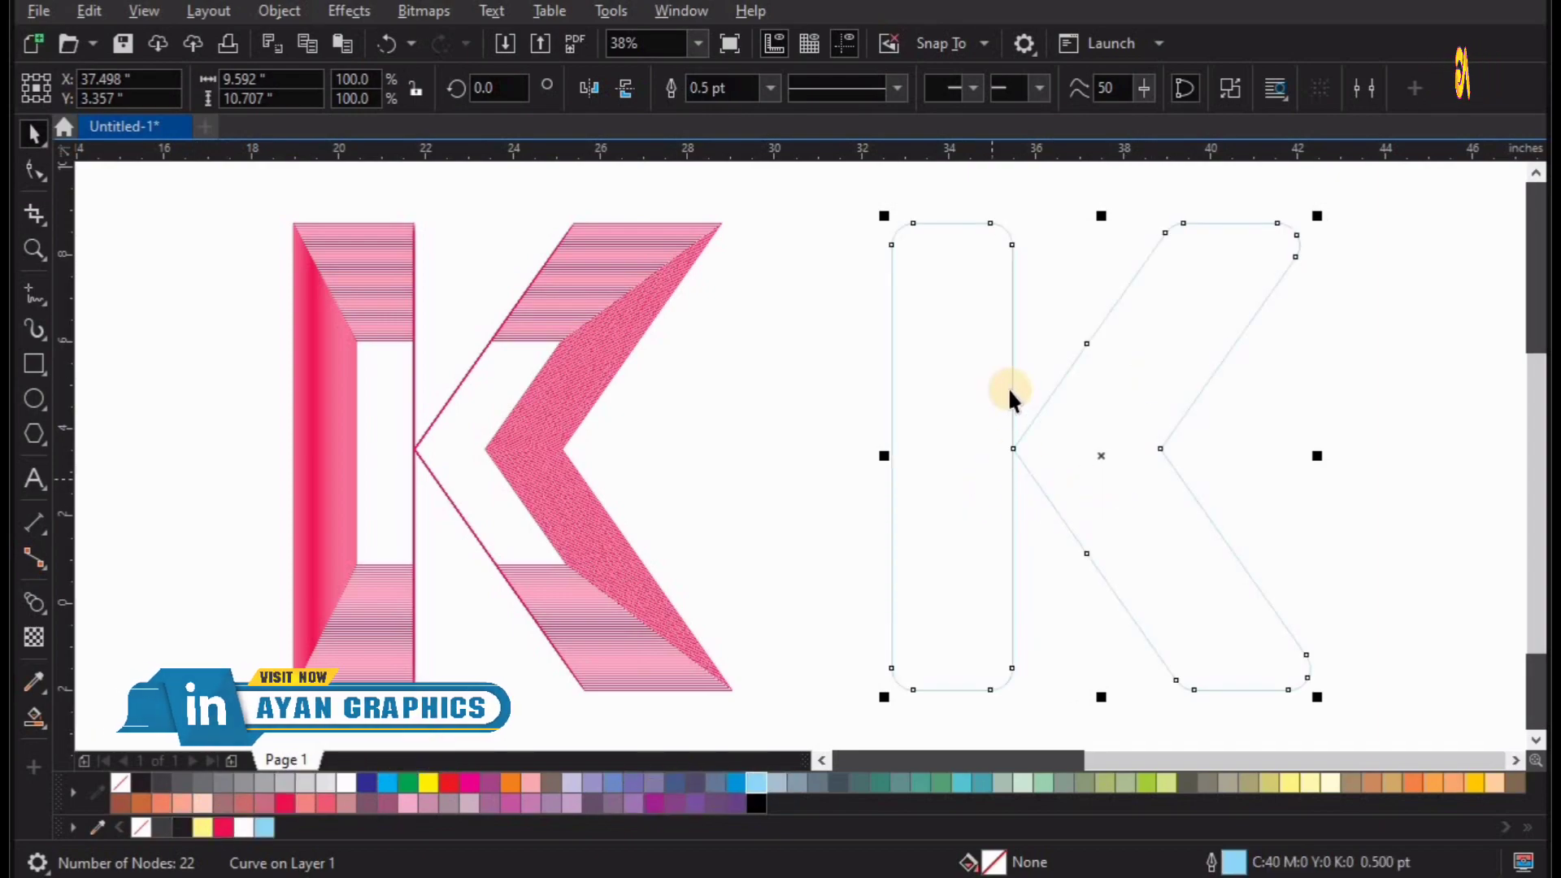
pyautogui.scroll(-2, 1010, 400)
pyautogui.scroll(1, 1308, 717)
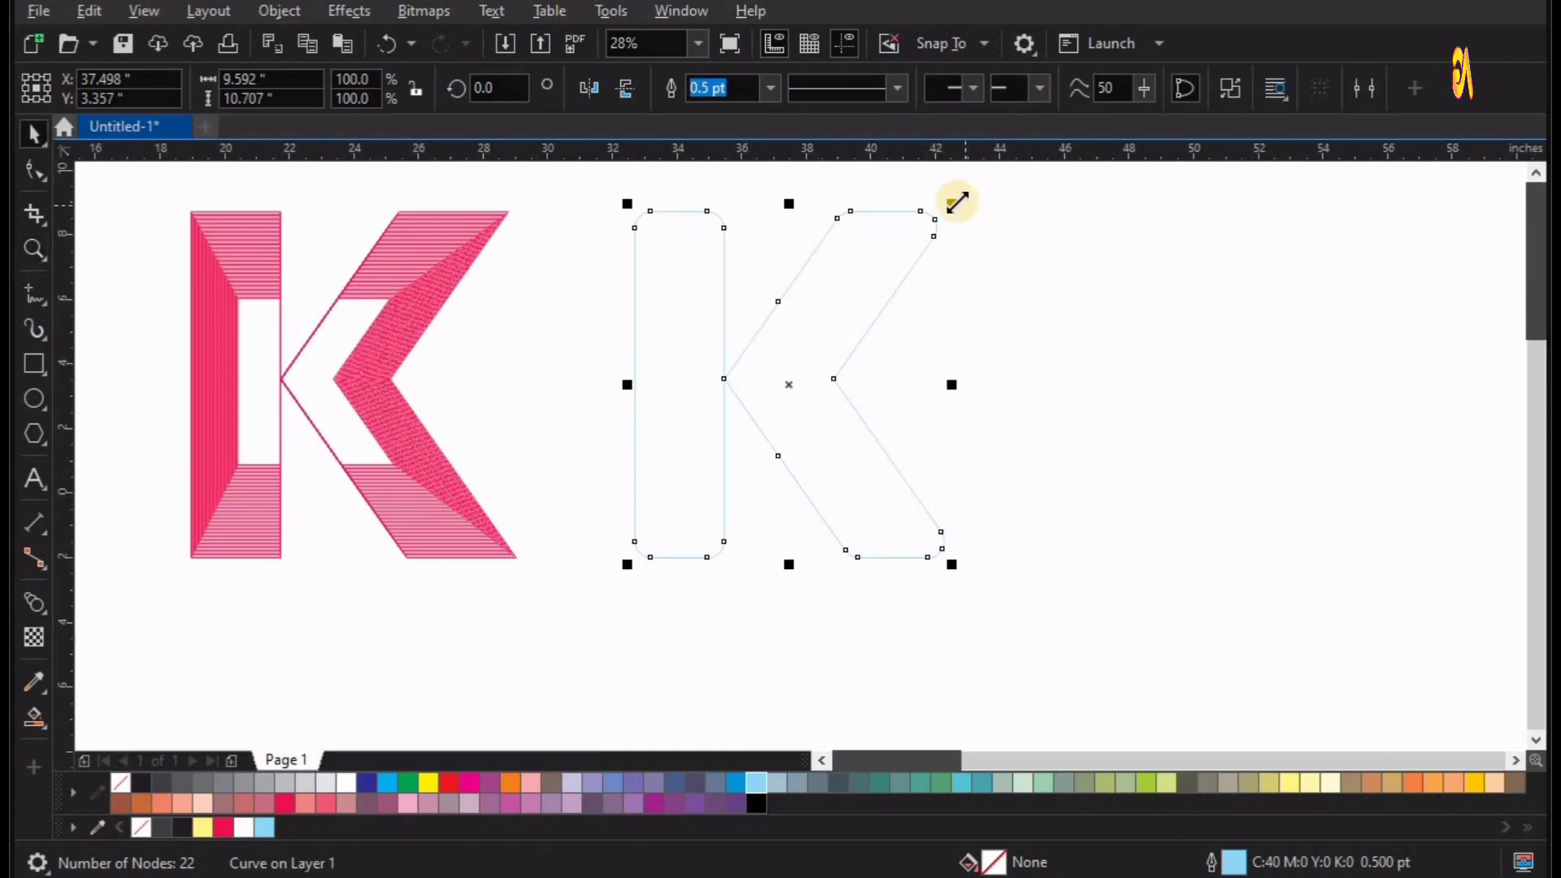
# Make a copy of the rounded K outline scaled to 55.5% and snap its chevron apex onto the large K's apex.
pyautogui.moveTo(918, 258); pyautogui.dragTo(898, 278)
pyautogui.rightClick(899, 278)
pyautogui.press('z')
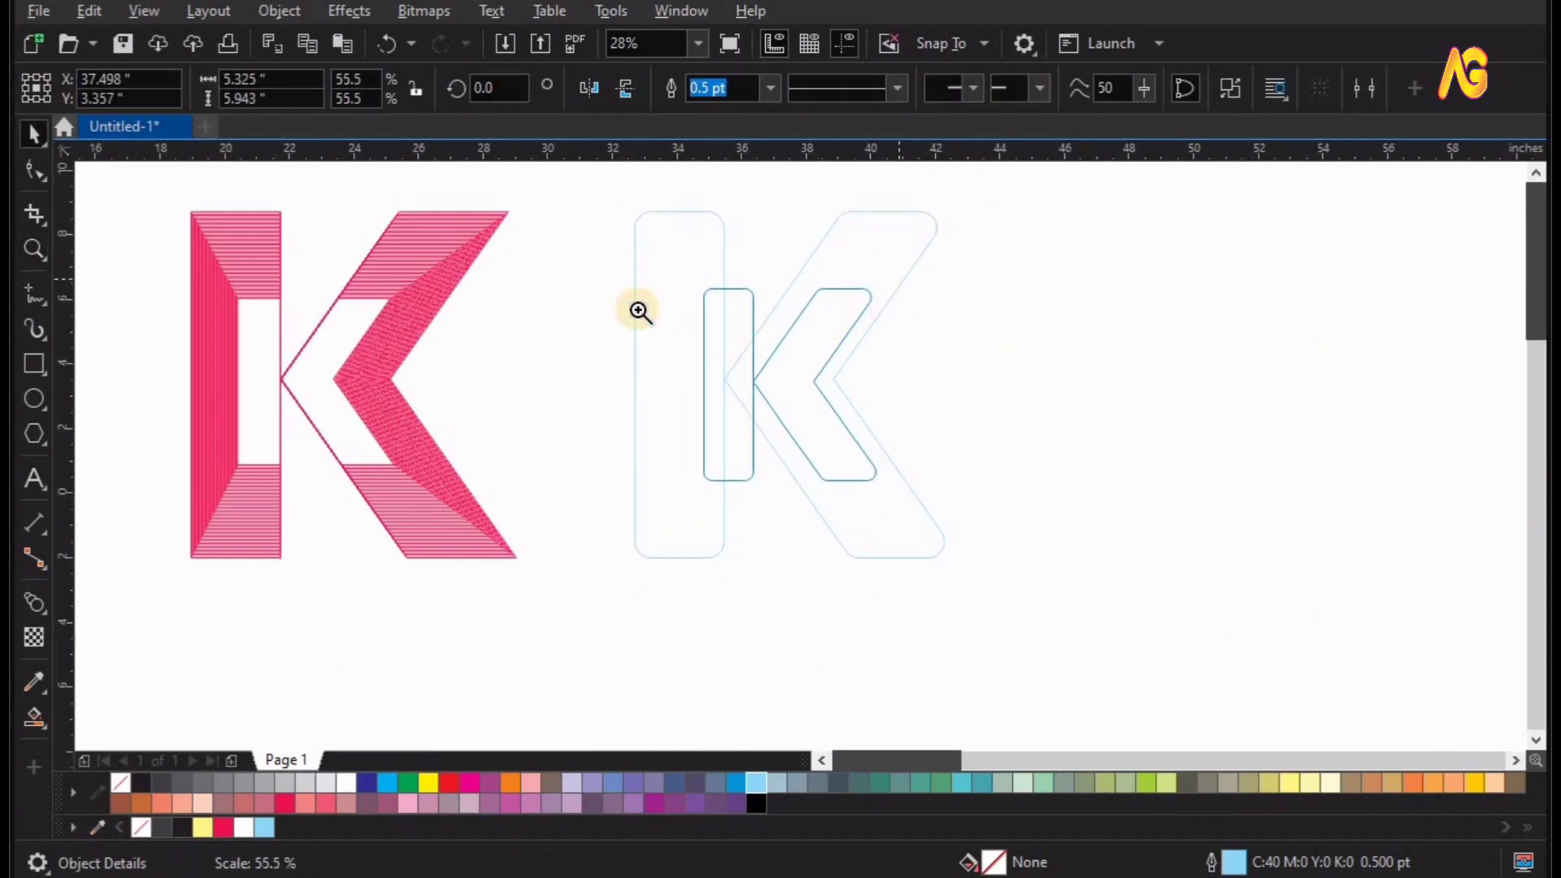
pyautogui.moveTo(587, 264); pyautogui.dragTo(899, 466)
pyautogui.press('space')
pyautogui.moveTo(743, 486); pyautogui.dragTo(722, 477)
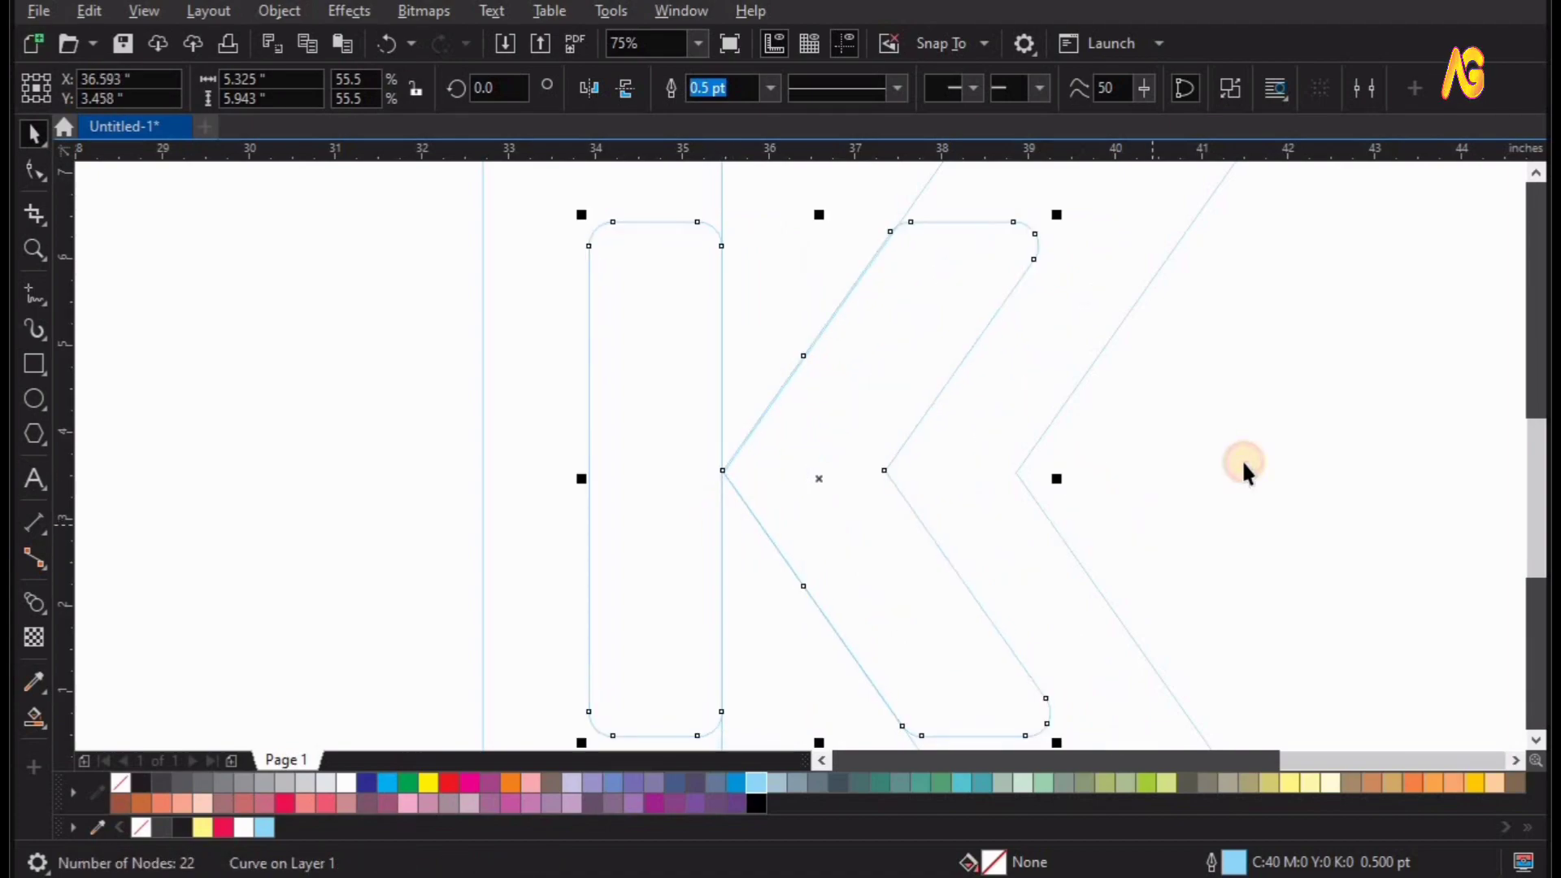
# Blend the small inner rounded K outline with the large outer rounded K outline.
pyautogui.press('Escape')
pyautogui.press('F4')
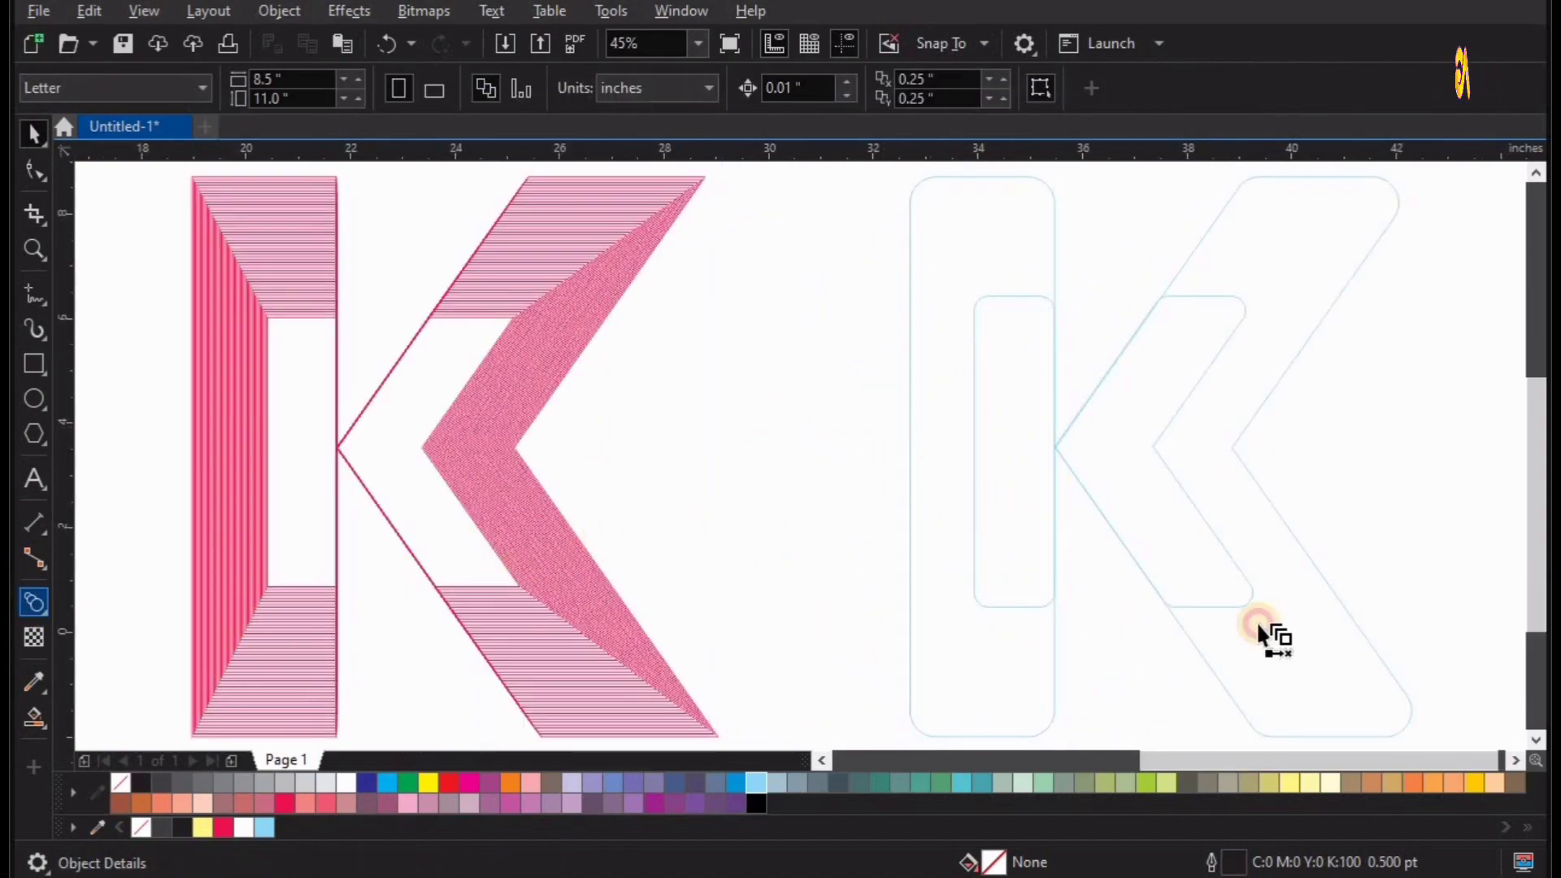
pyautogui.moveTo(1114, 451); pyautogui.dragTo(1233, 455)
pyautogui.press('space')
pyautogui.press('Escape')
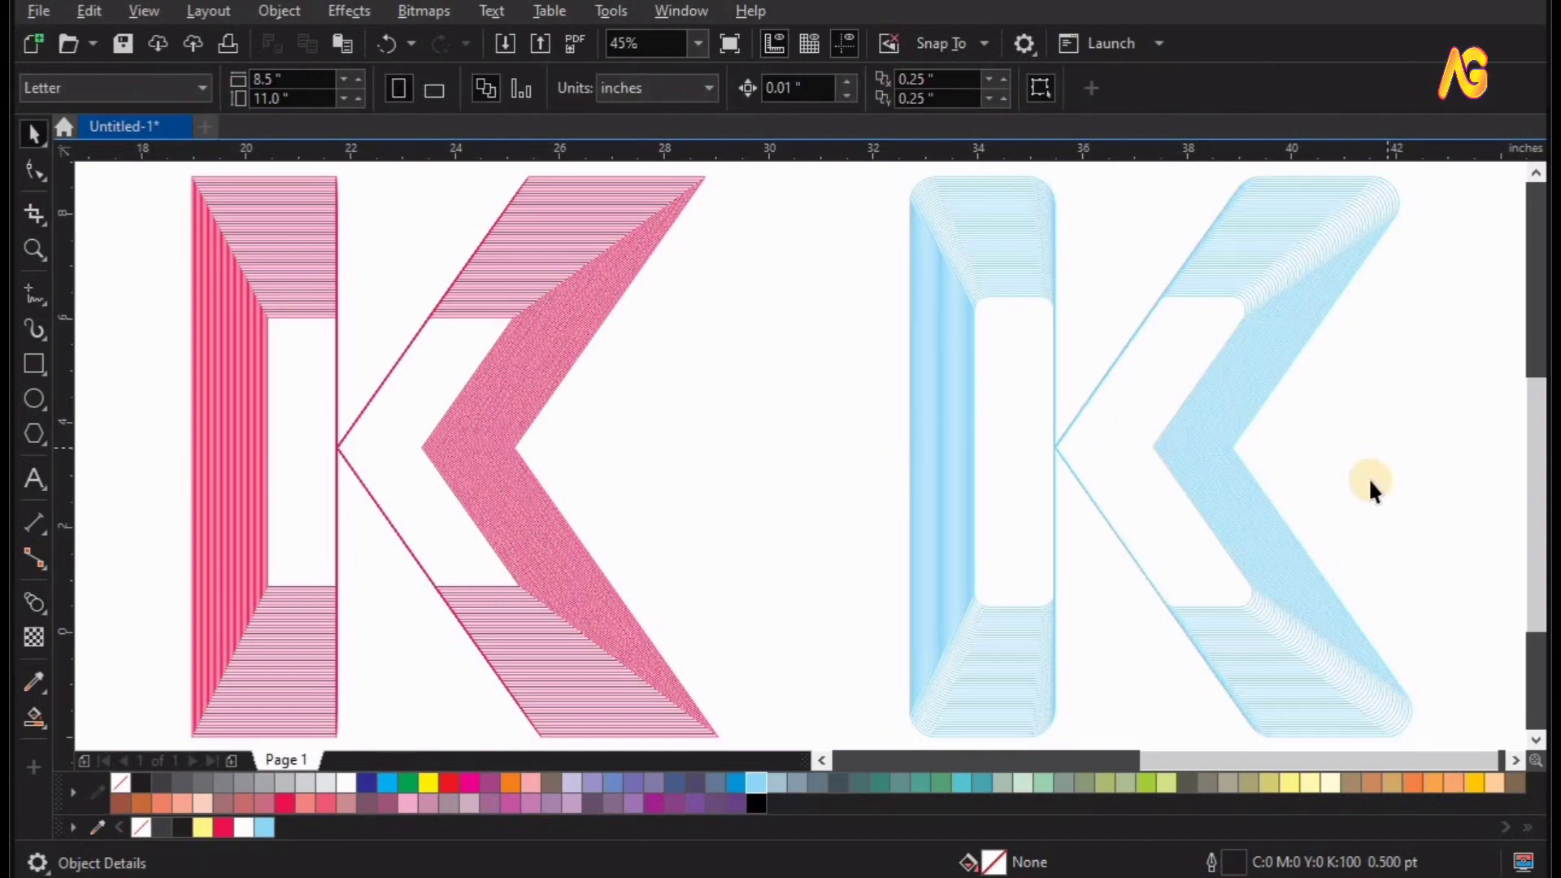